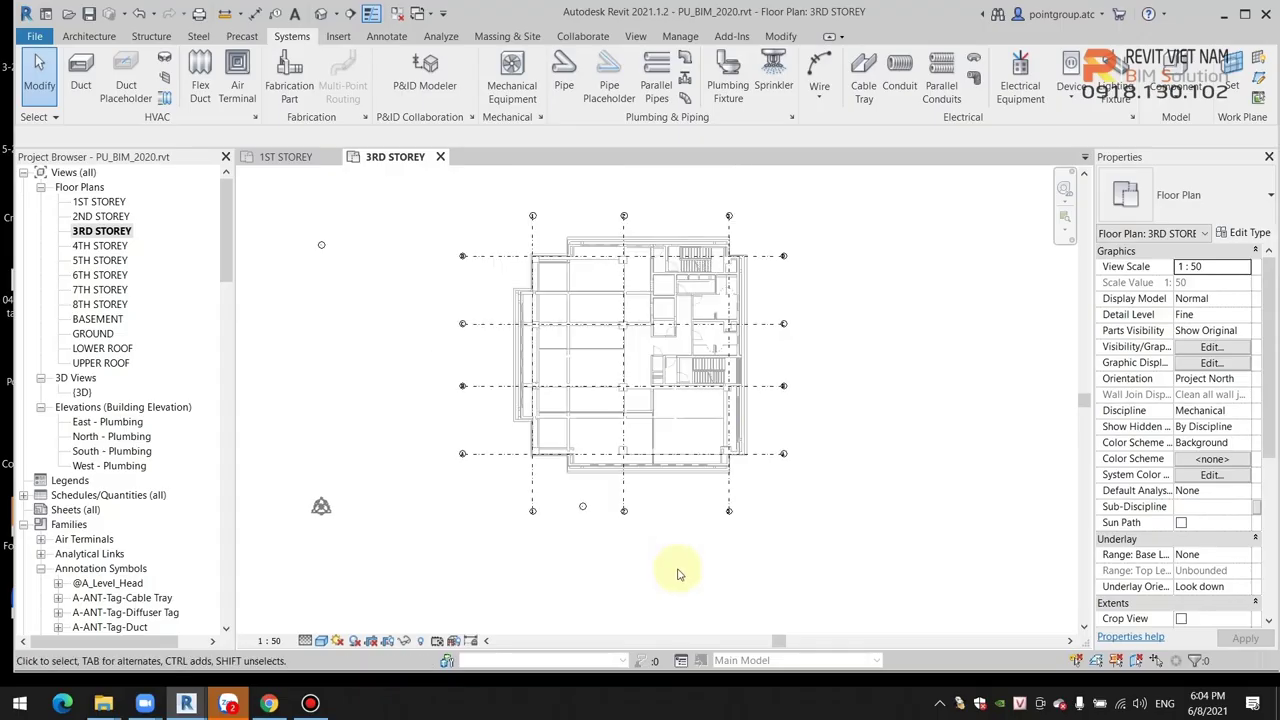
Link MB cap nuoc.dwg into the 3RD STOREY plan with millimeter units and Auto - Center to Center positioning.
left_click(338, 36)
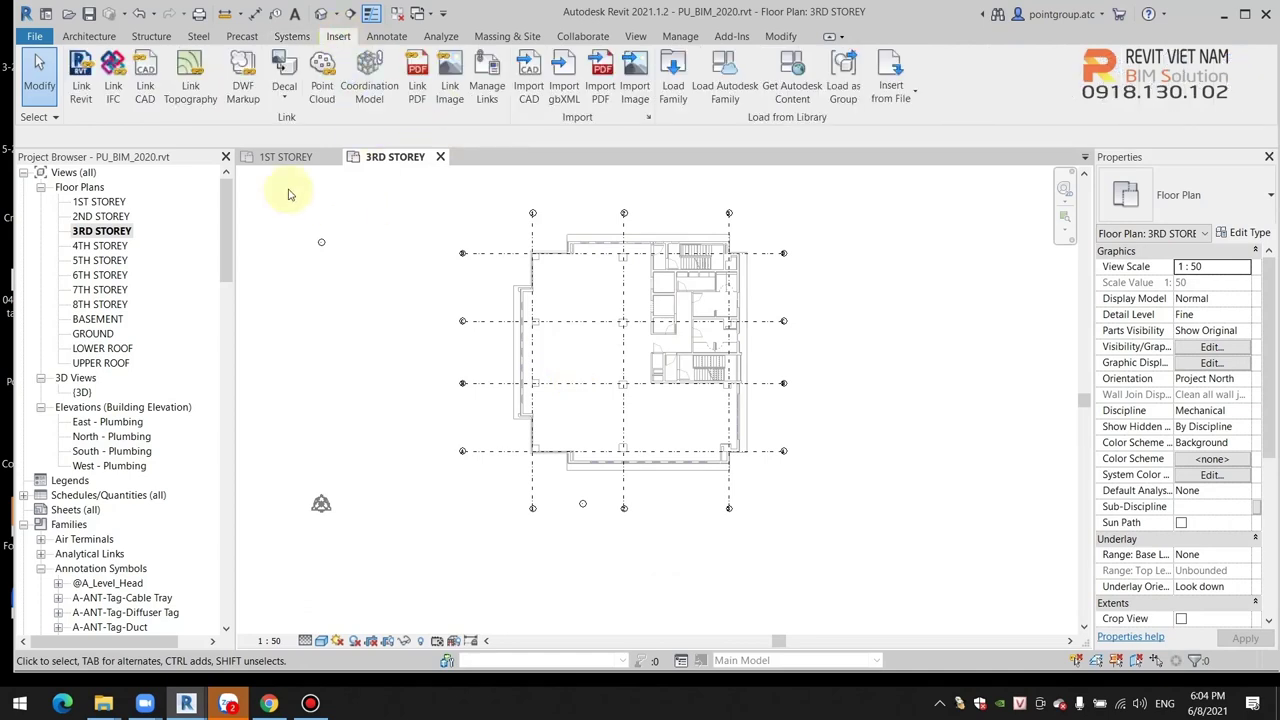
left_click(145, 85)
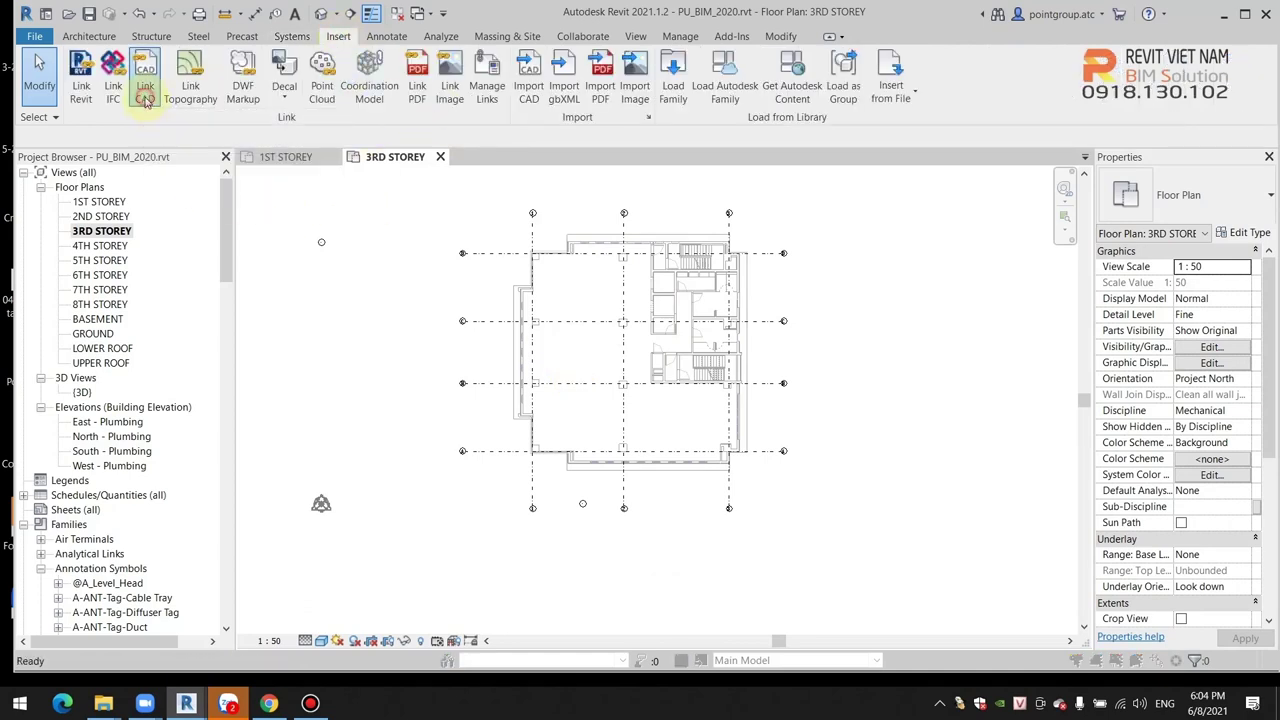
left_click(502, 188)
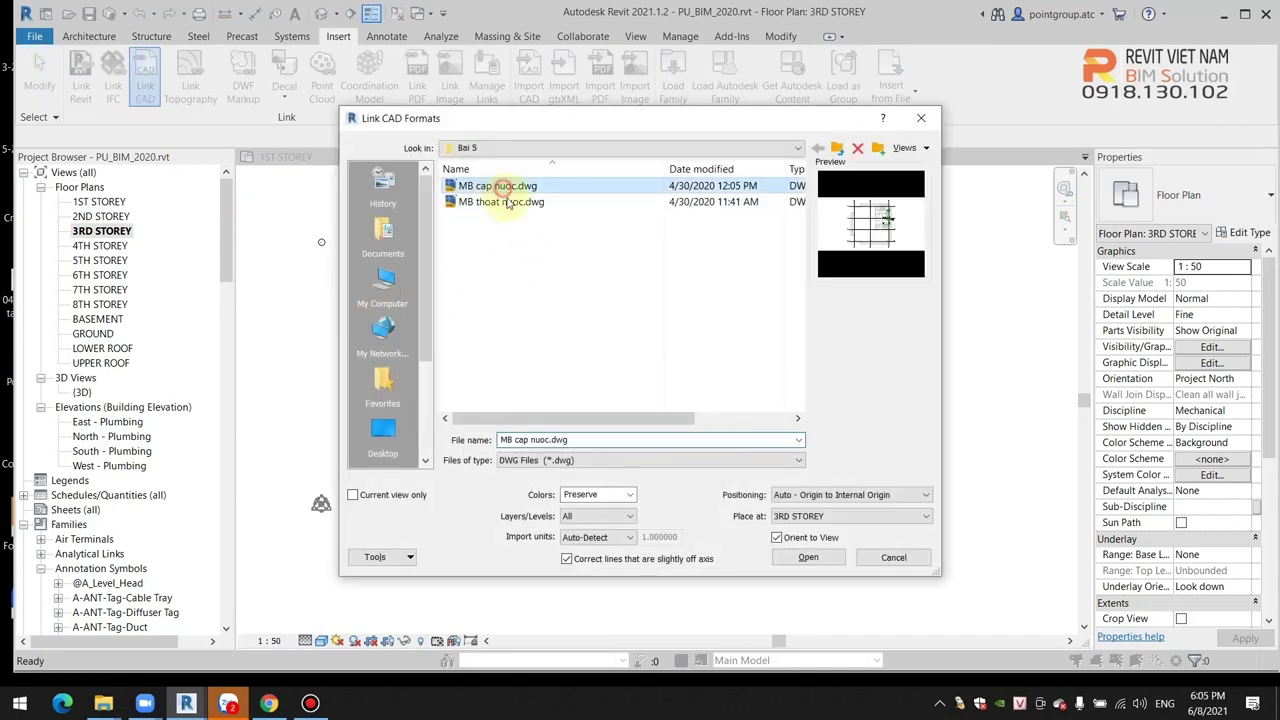
left_click(589, 539)
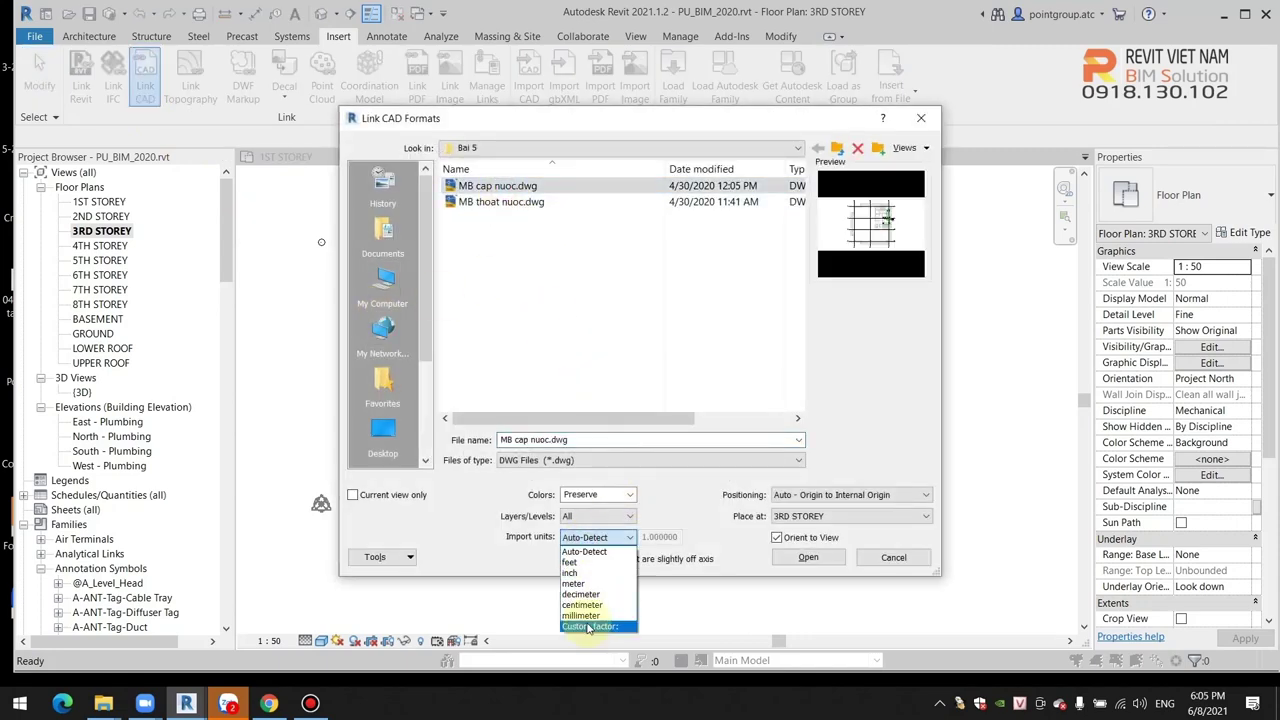
left_click(587, 610)
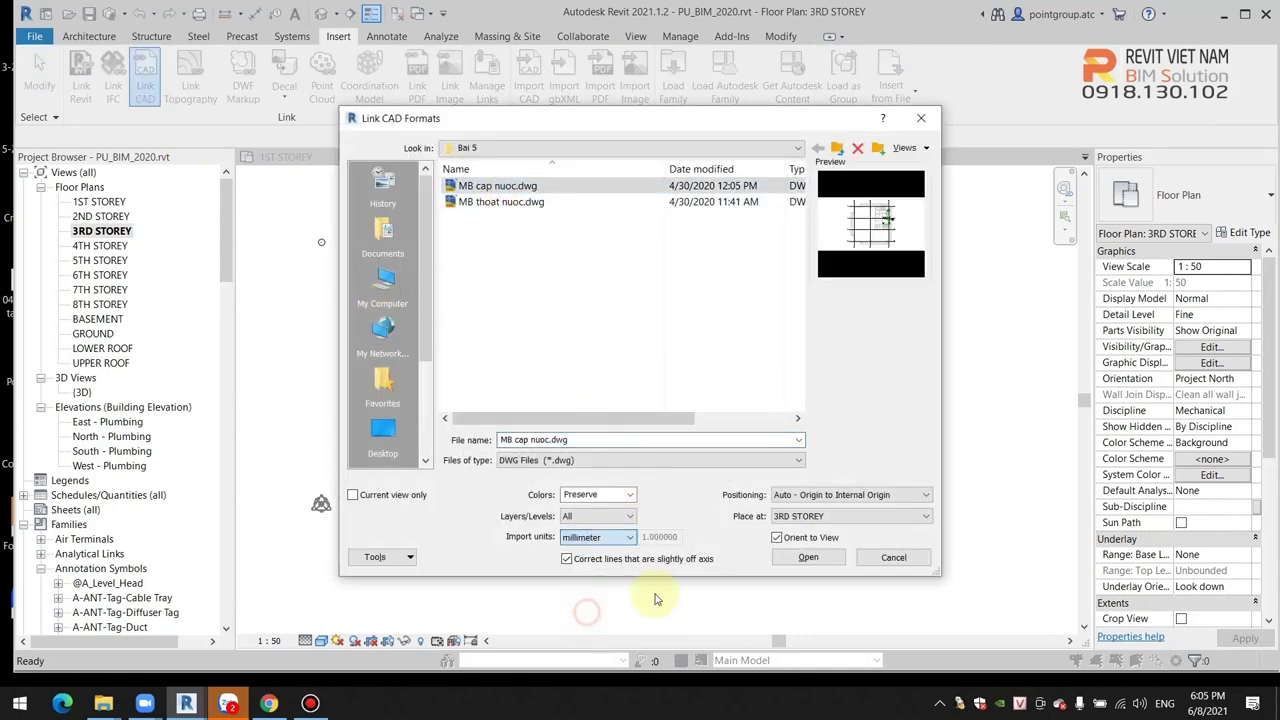
left_click(845, 496)
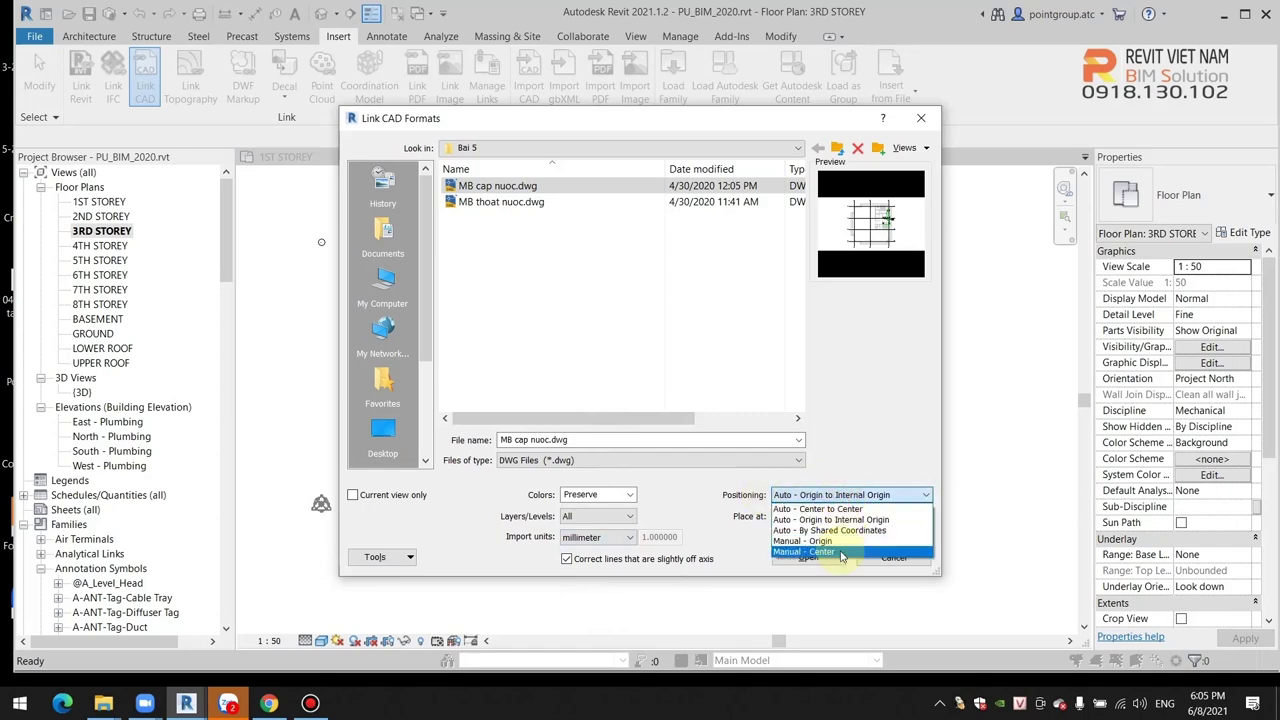
left_click(817, 509)
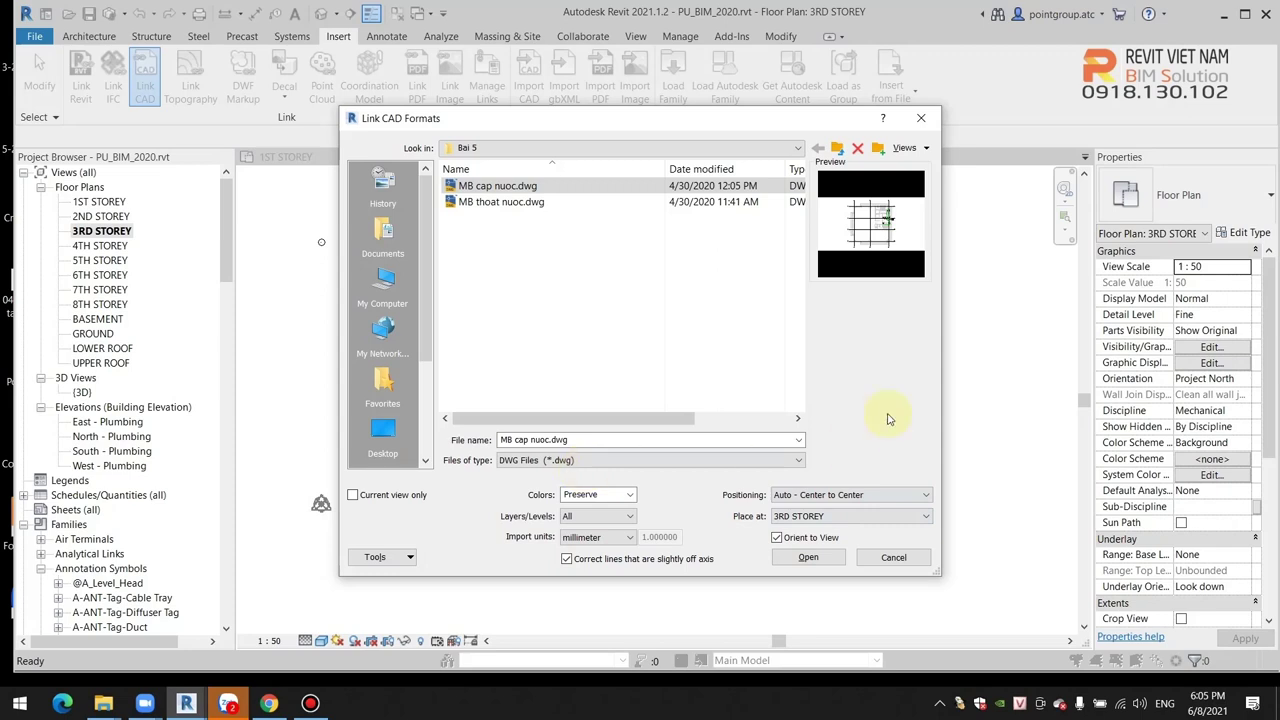
left_click(808, 560)
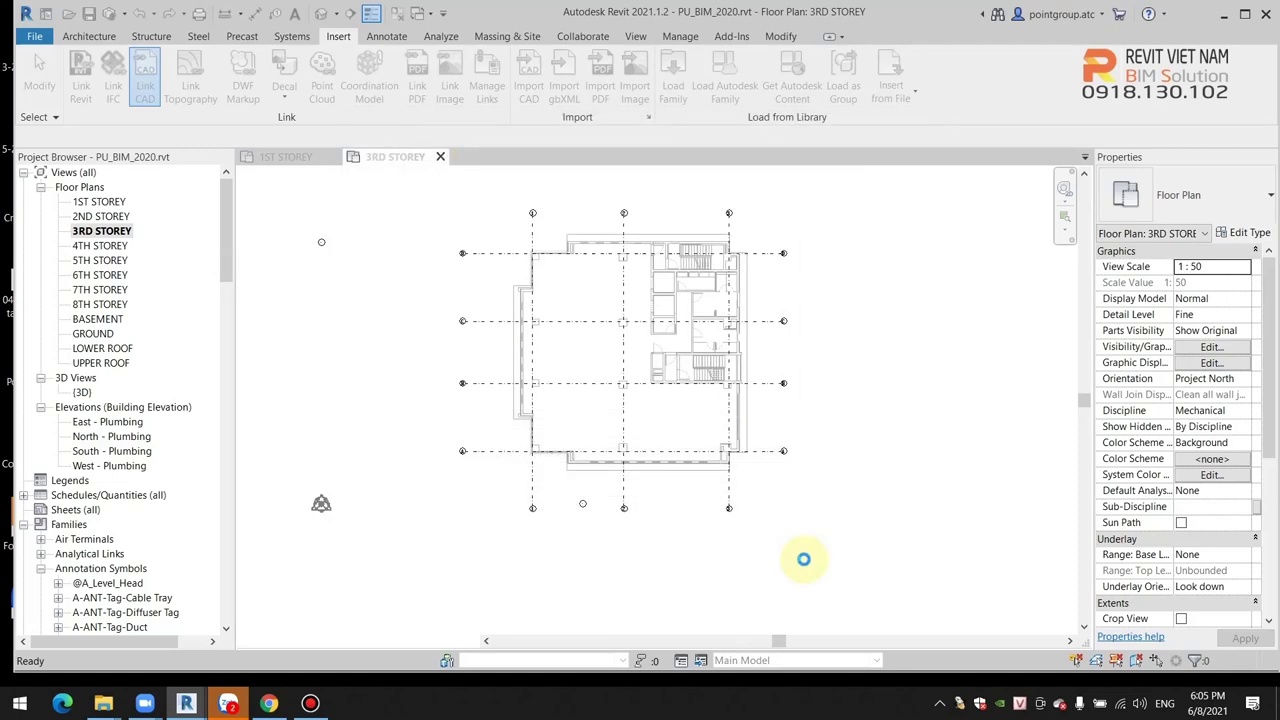
left_click(310, 703)
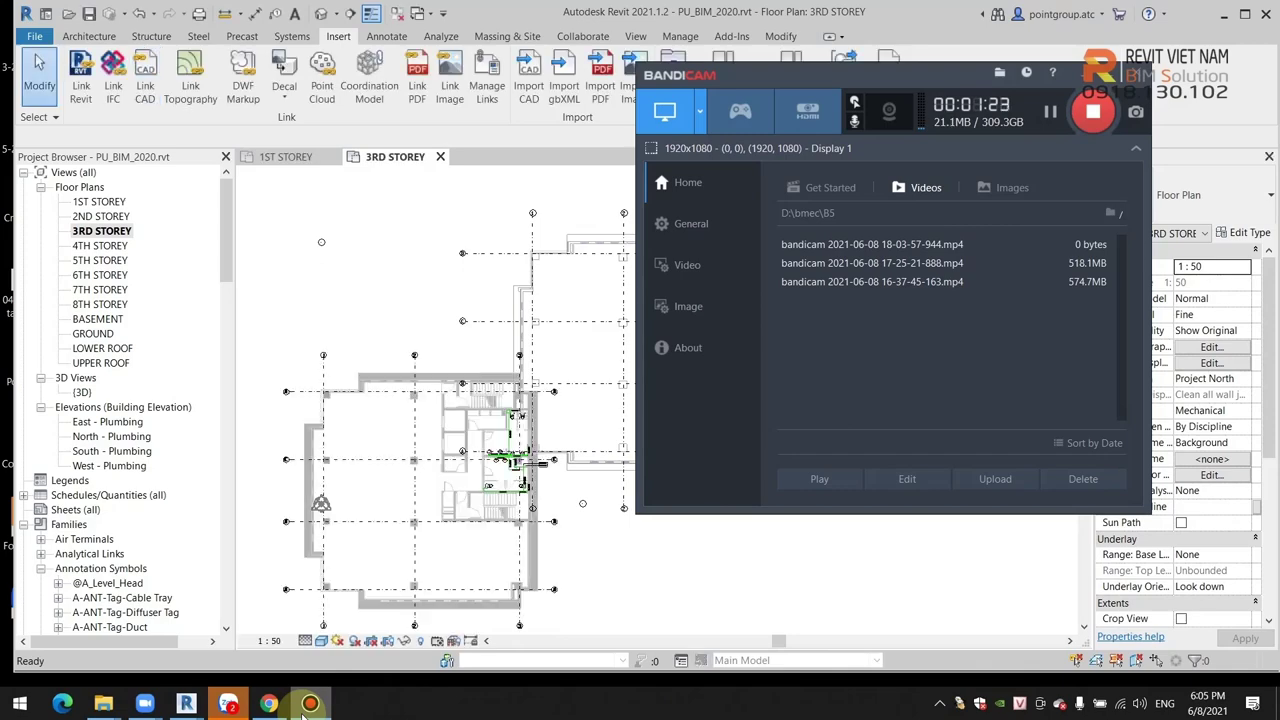
left_click(1115, 74)
scroll(708, 349, "up", 3)
middle_click_drag(645, 425, 615, 378)
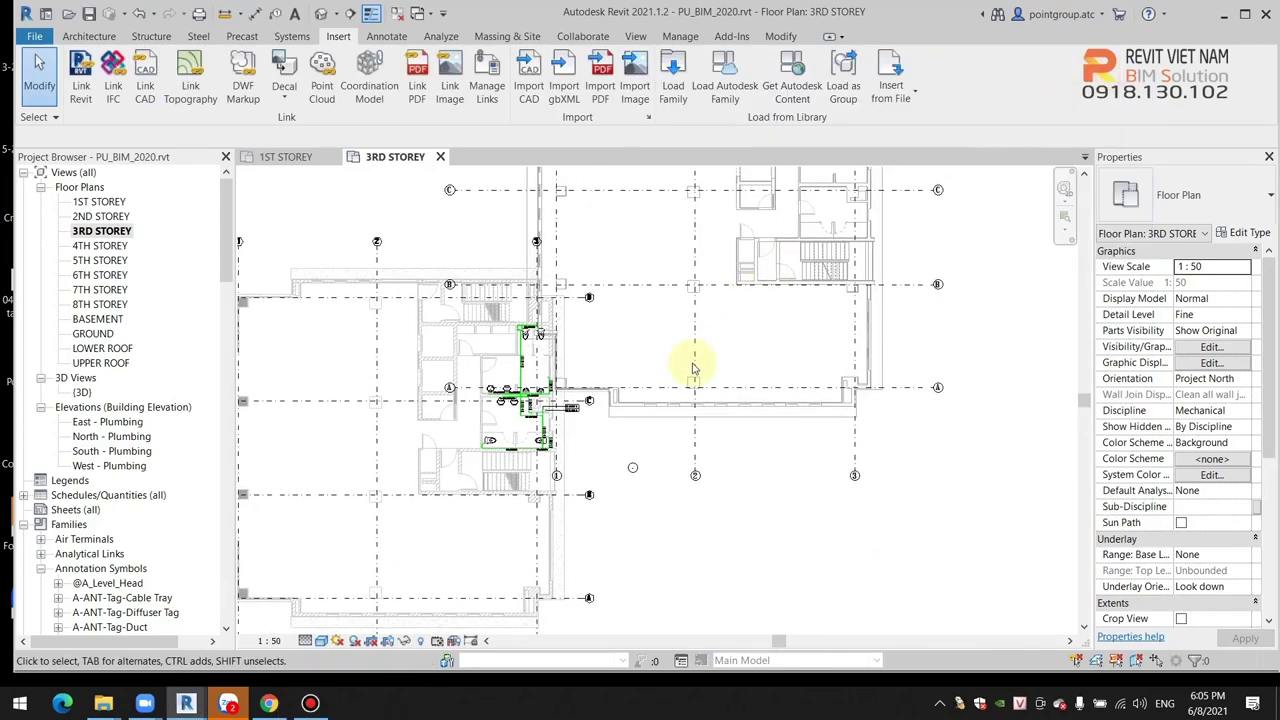
scroll(414, 391, "up", 2)
scroll(471, 457, "up", 2)
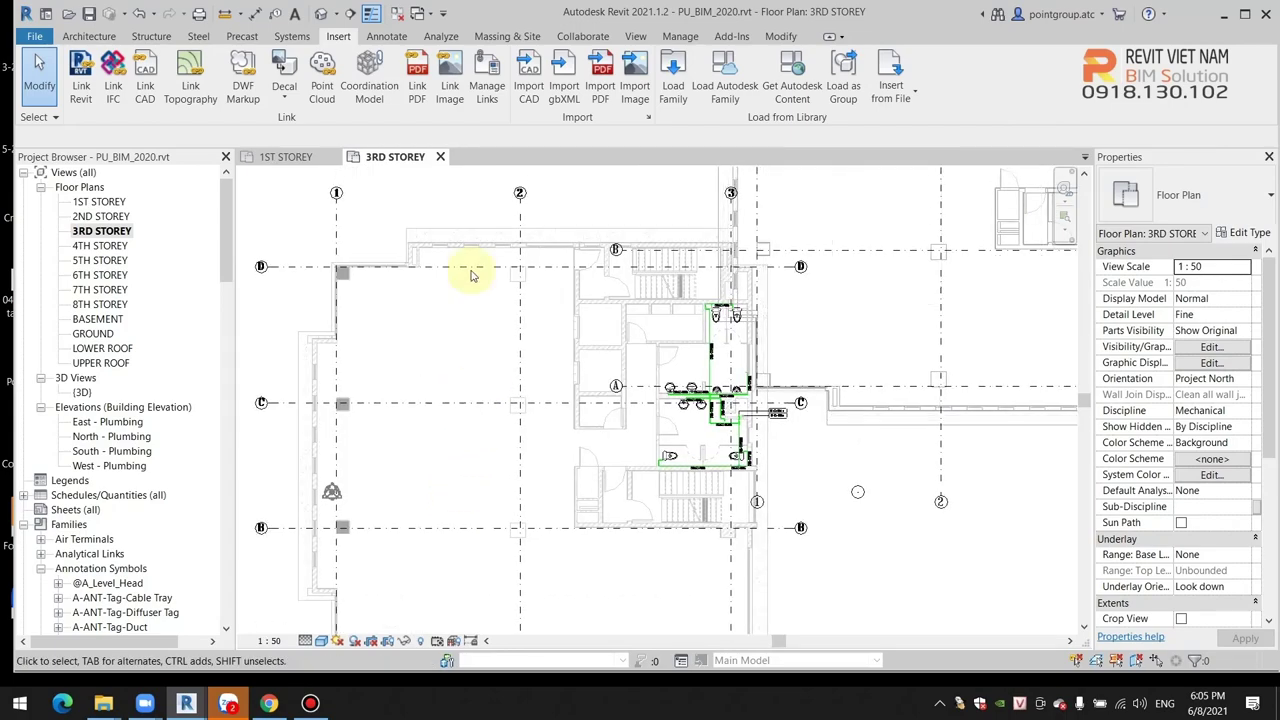
scroll(572, 342, "up", 2)
scroll(471, 357, "down", 2)
scroll(506, 443, "down", 2)
scroll(457, 414, "down", 2)
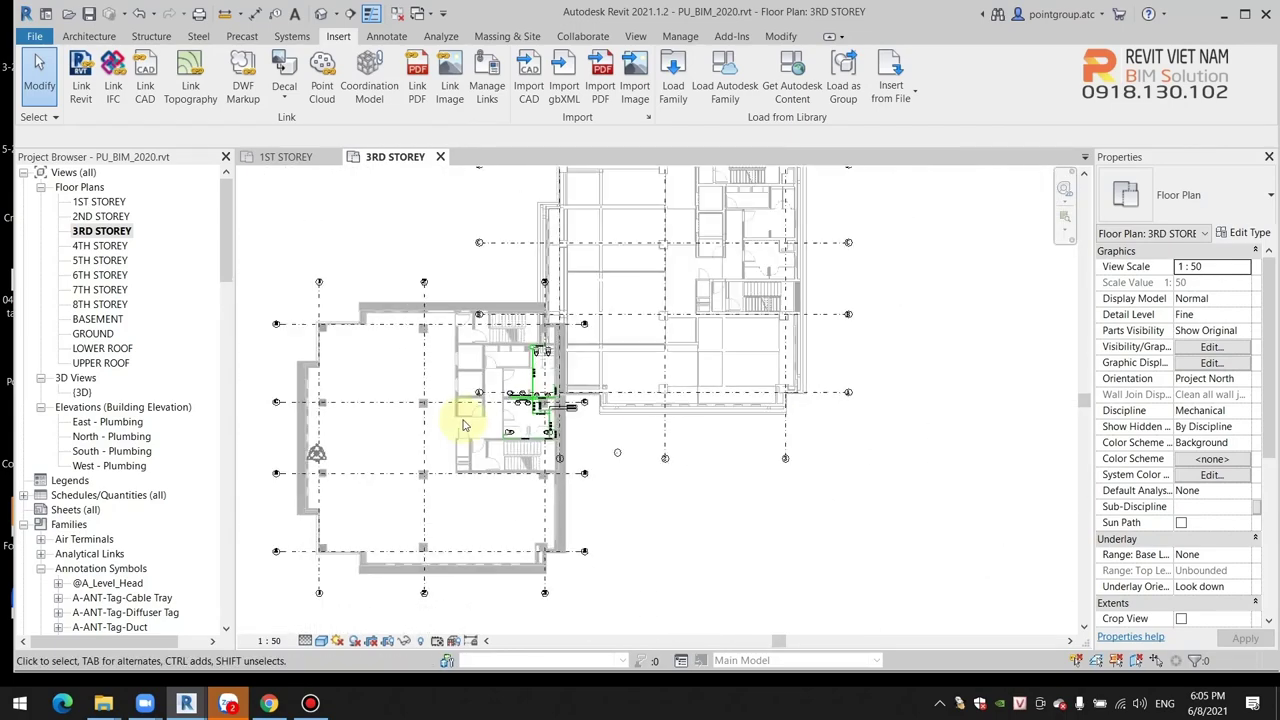
scroll(528, 449, "down", 2)
middle_click_drag(528, 449, 596, 505)
scroll(528, 449, "up", 3)
scroll(509, 443, "down", 2)
scroll(595, 504, "down", 1)
scroll(612, 515, "down", 1)
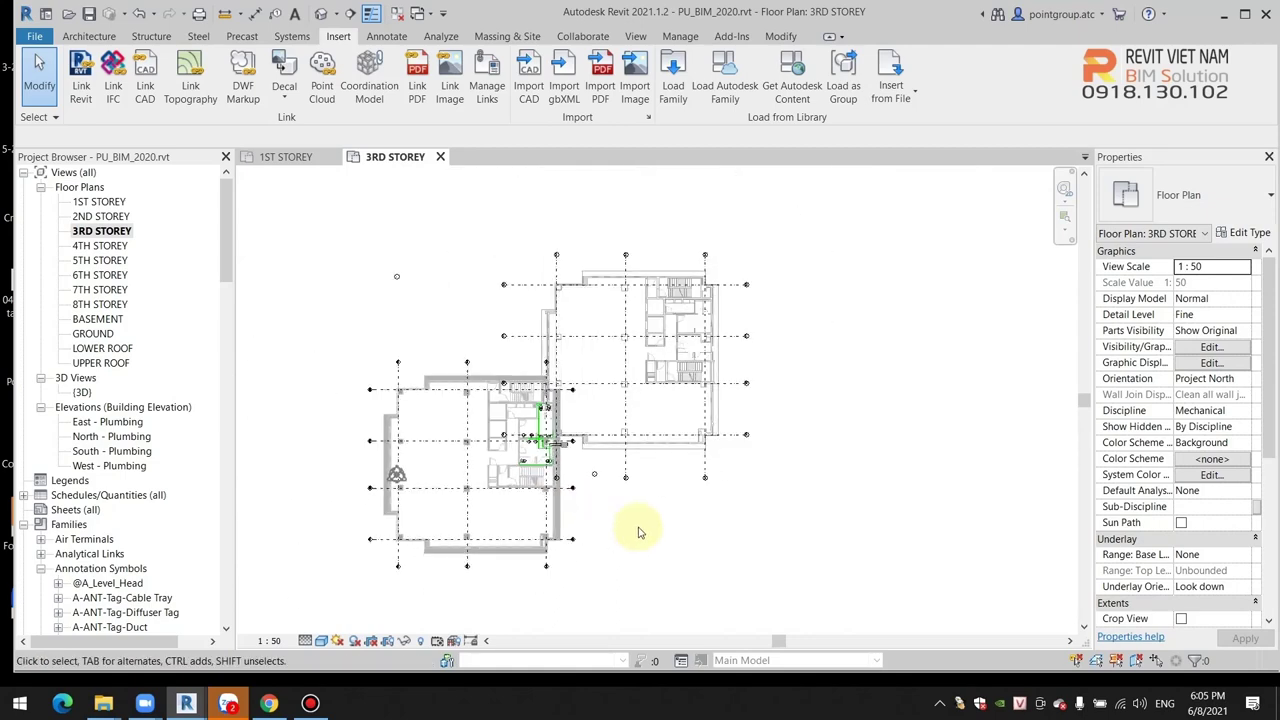
Use Align (AL) to snap the MB cap nuoc.dwg grid lines onto the building's grids.
key("a")
key("l")
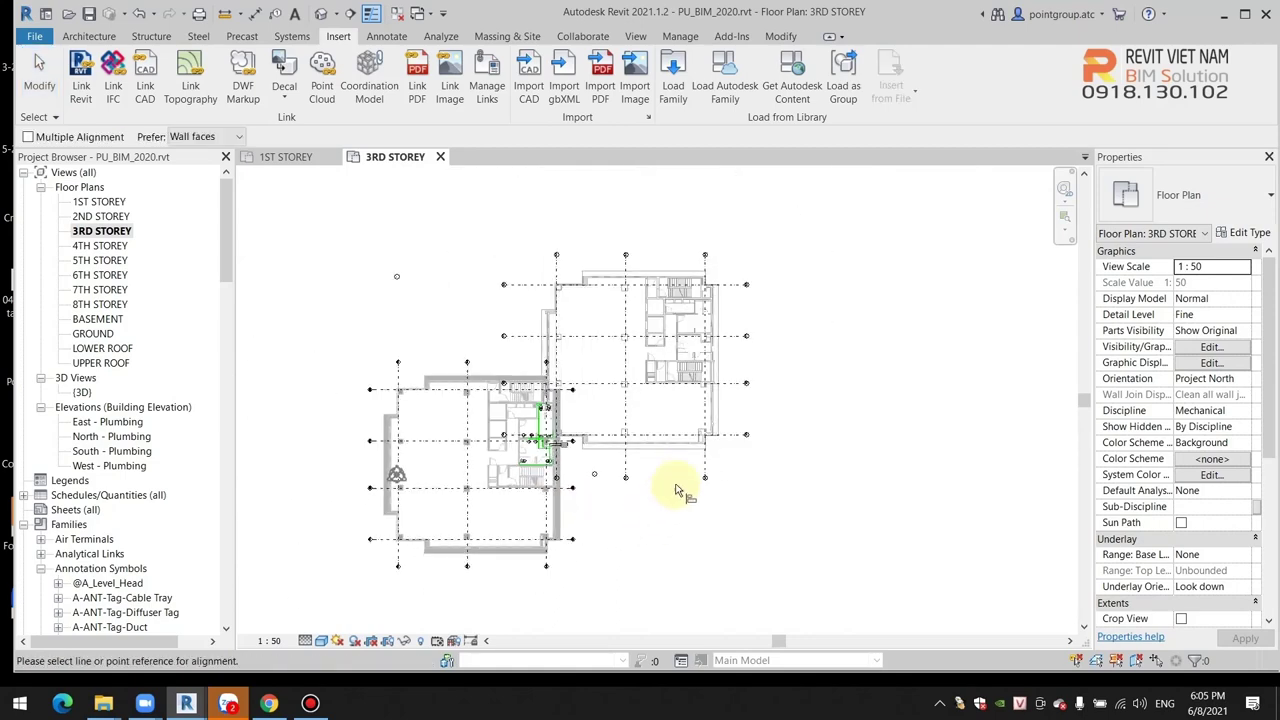
scroll(560, 522, "up", 2)
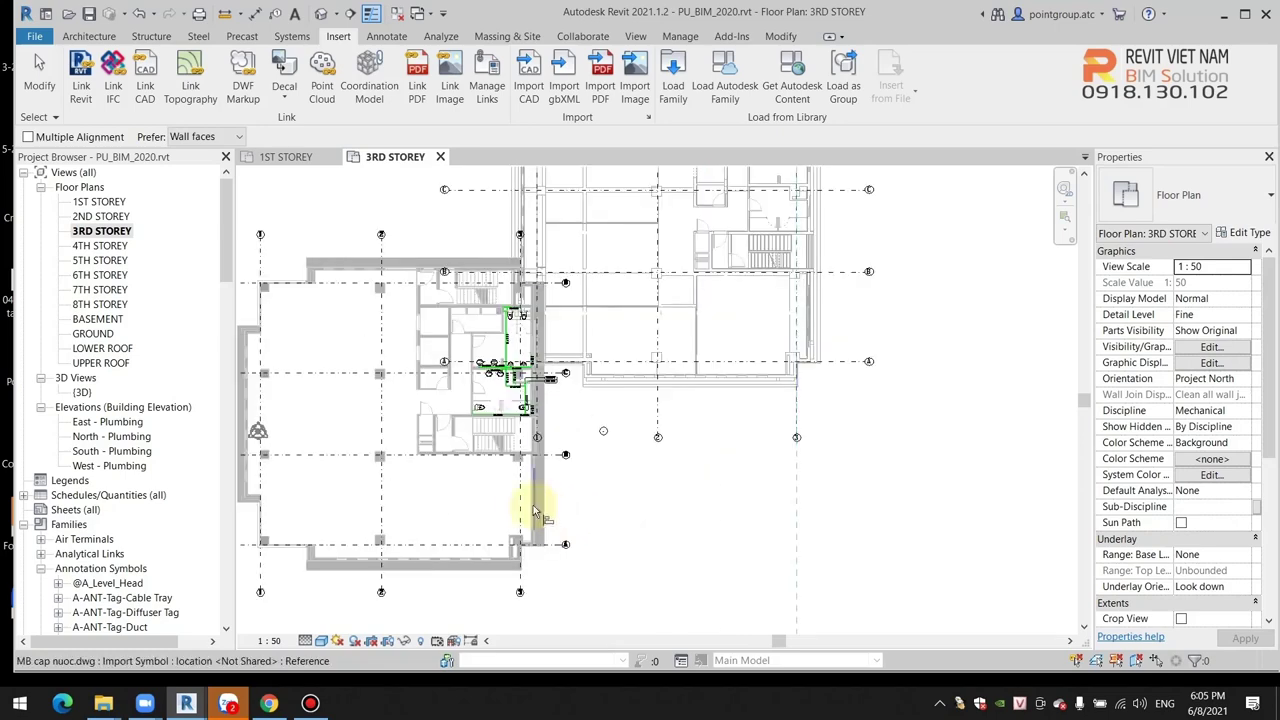
scroll(523, 506, "down", 1)
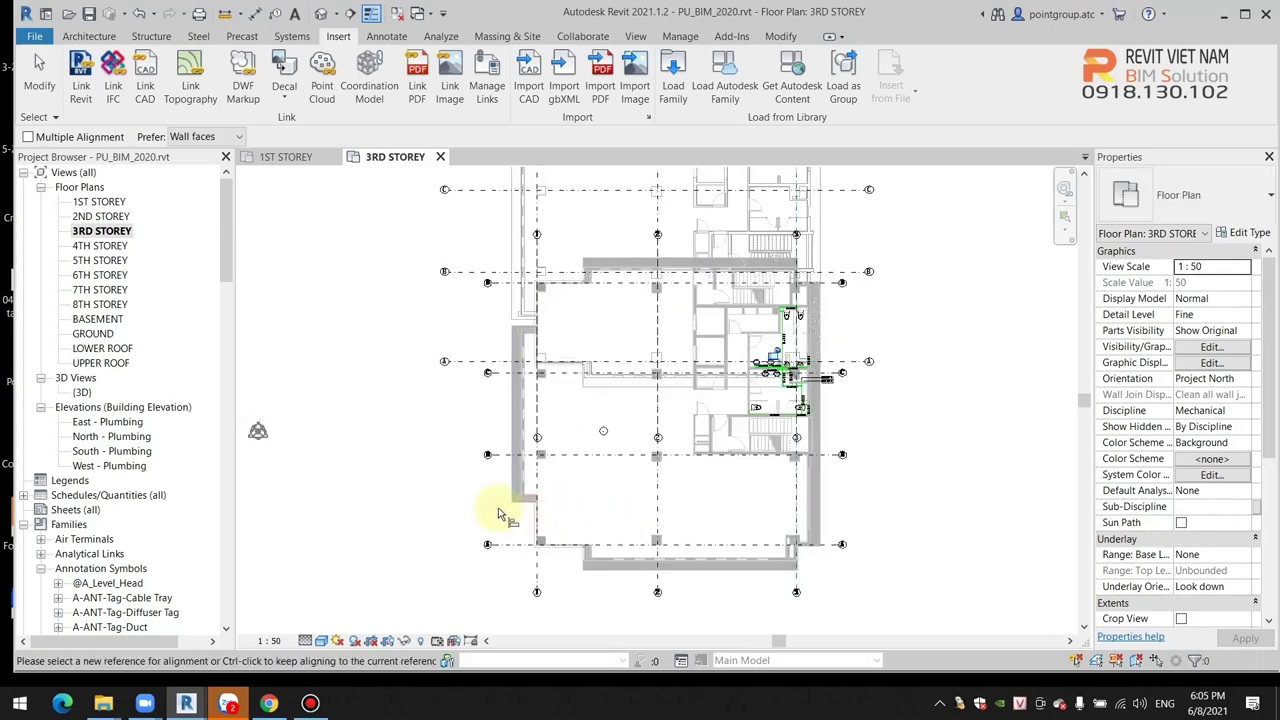
scroll(505, 514, "down", 2)
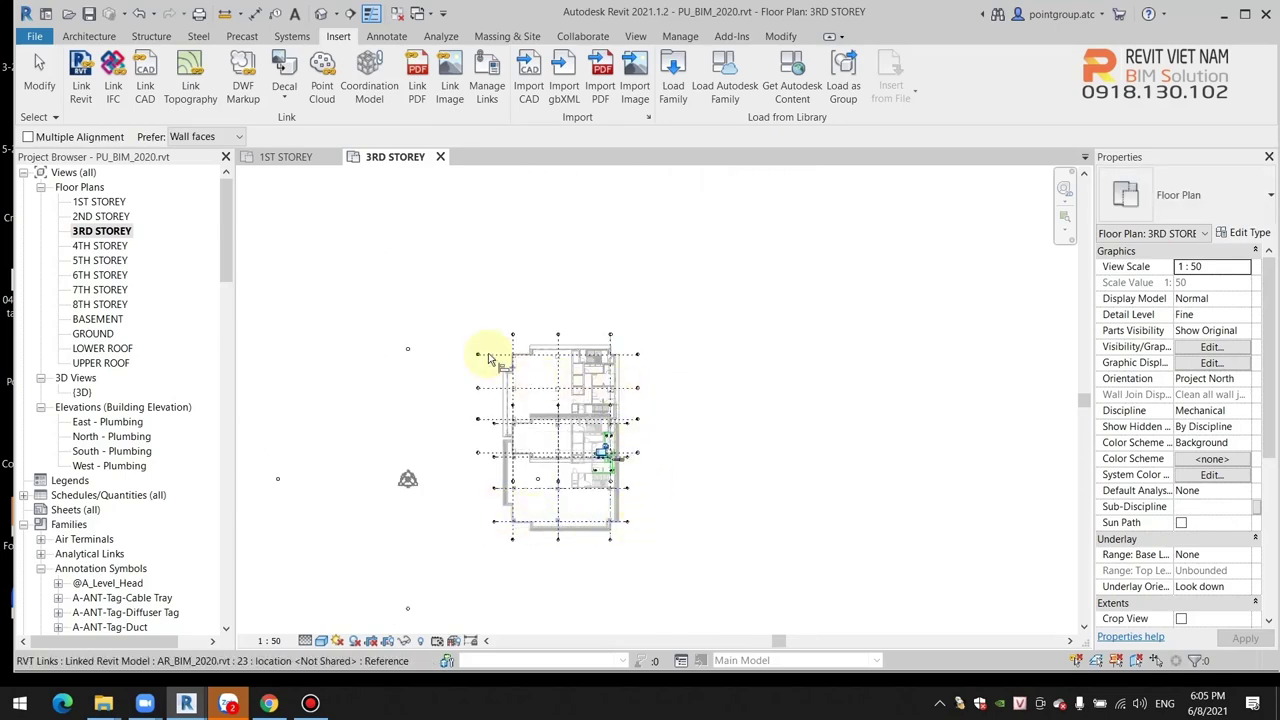
scroll(500, 449, "up", 1)
scroll(494, 456, "up", 2)
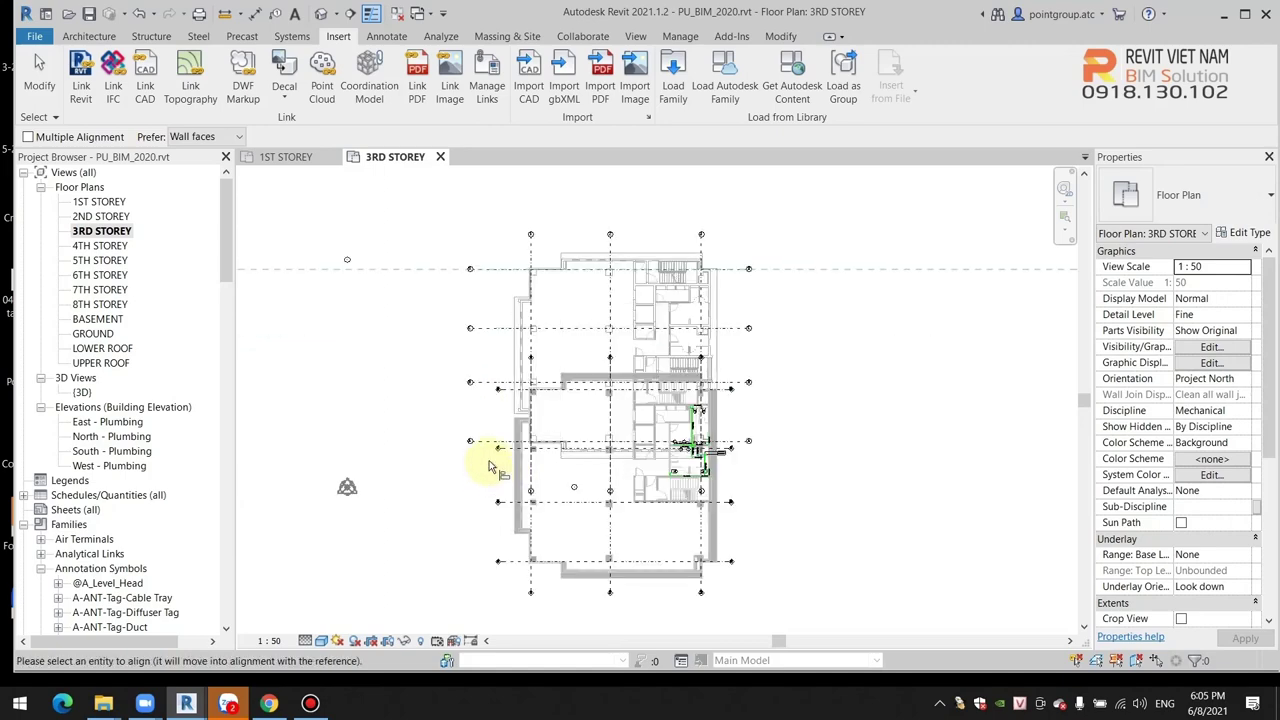
scroll(550, 430, "up", 2)
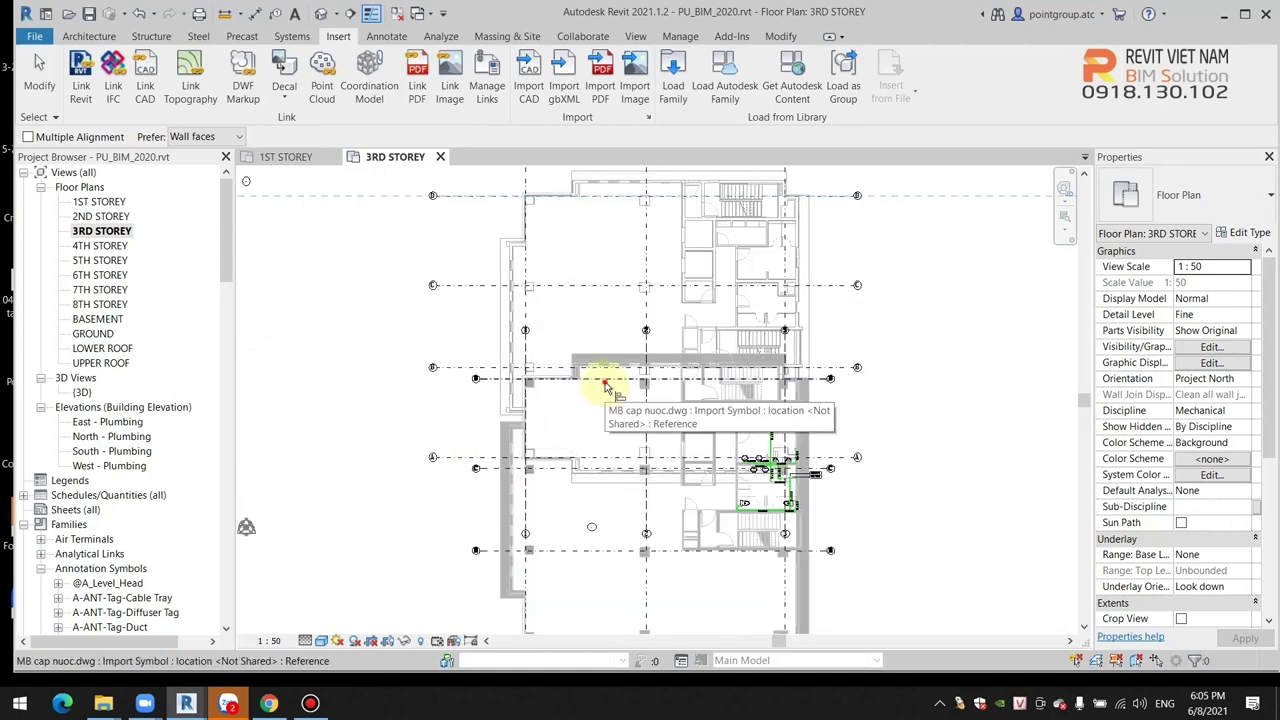
left_click(601, 388)
scroll(757, 294, "up", 2)
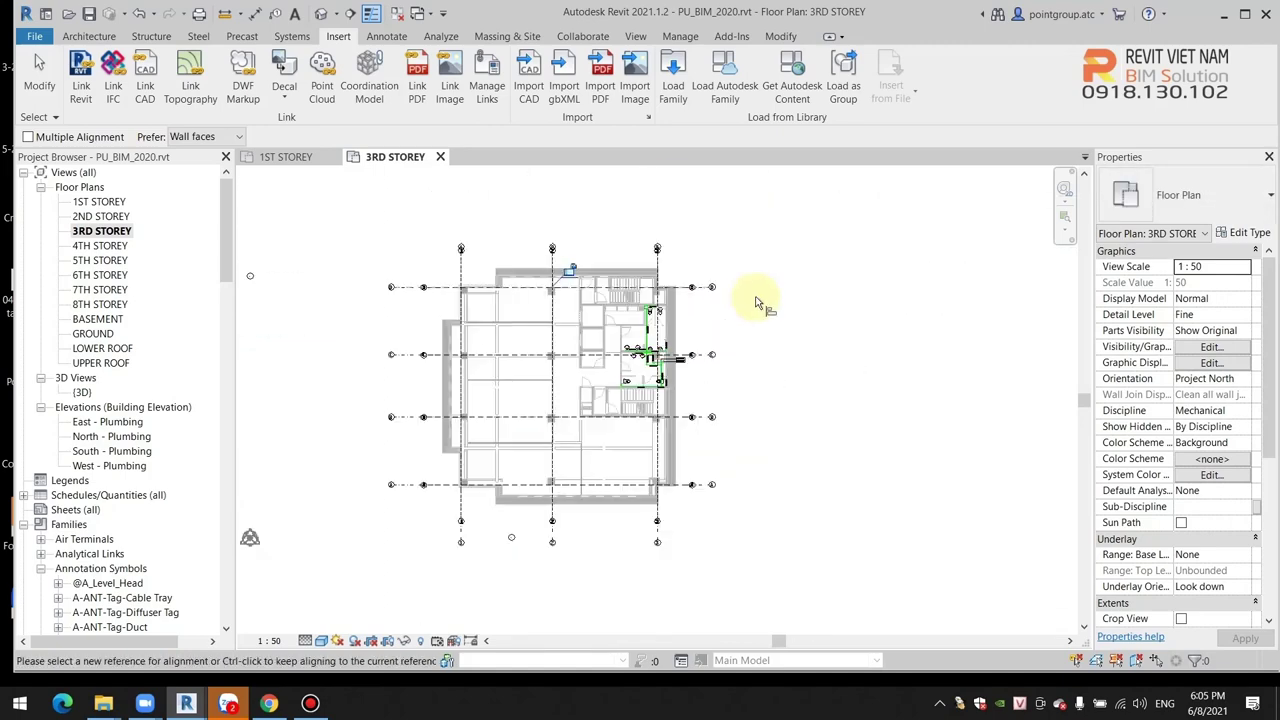
scroll(757, 294, "up", 2)
key("Escape")
scroll(560, 368, "up", 5)
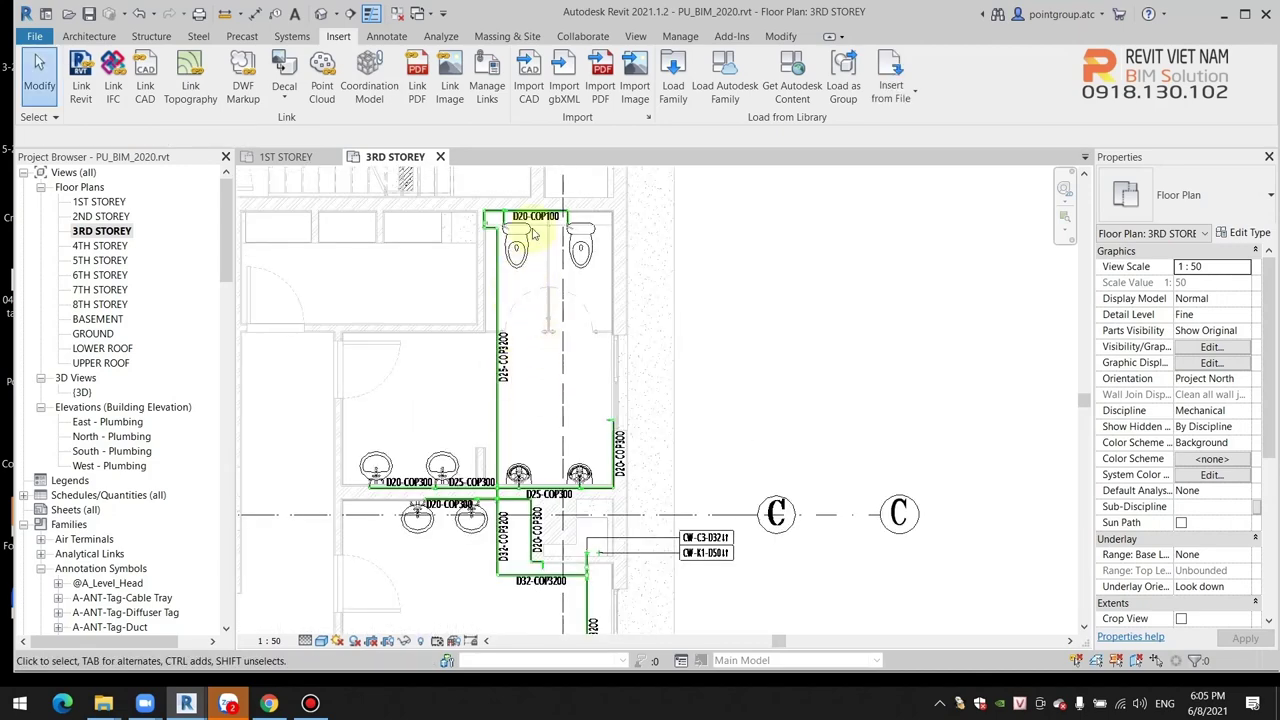
scroll(530, 230, "up", 1)
middle_click_drag(536, 359, 586, 223)
scroll(634, 406, "down", 2)
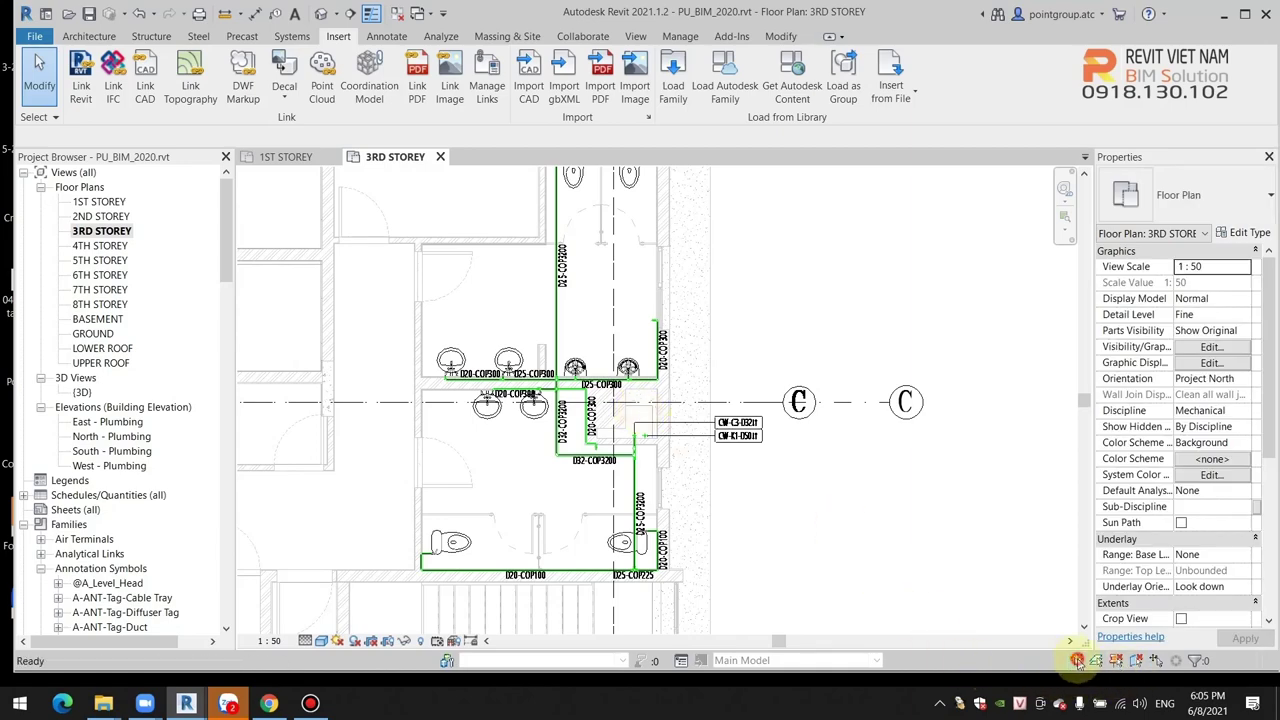
left_click(601, 317)
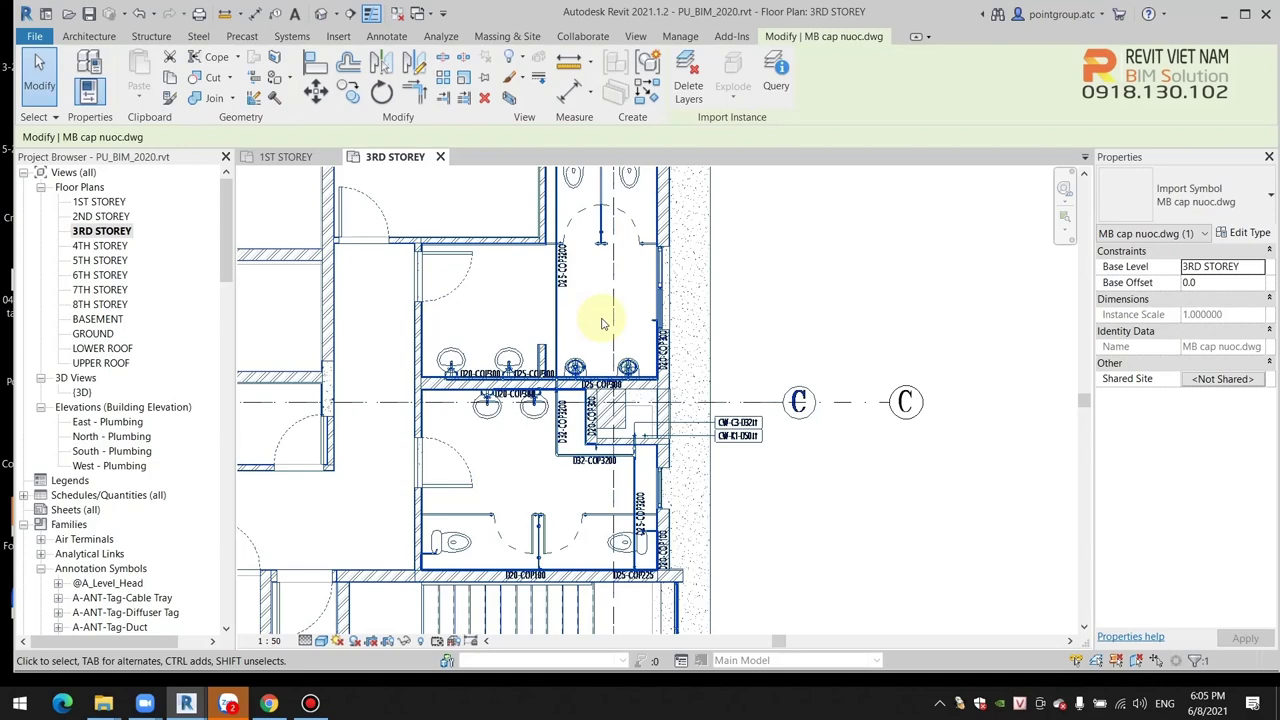
left_click(780, 305)
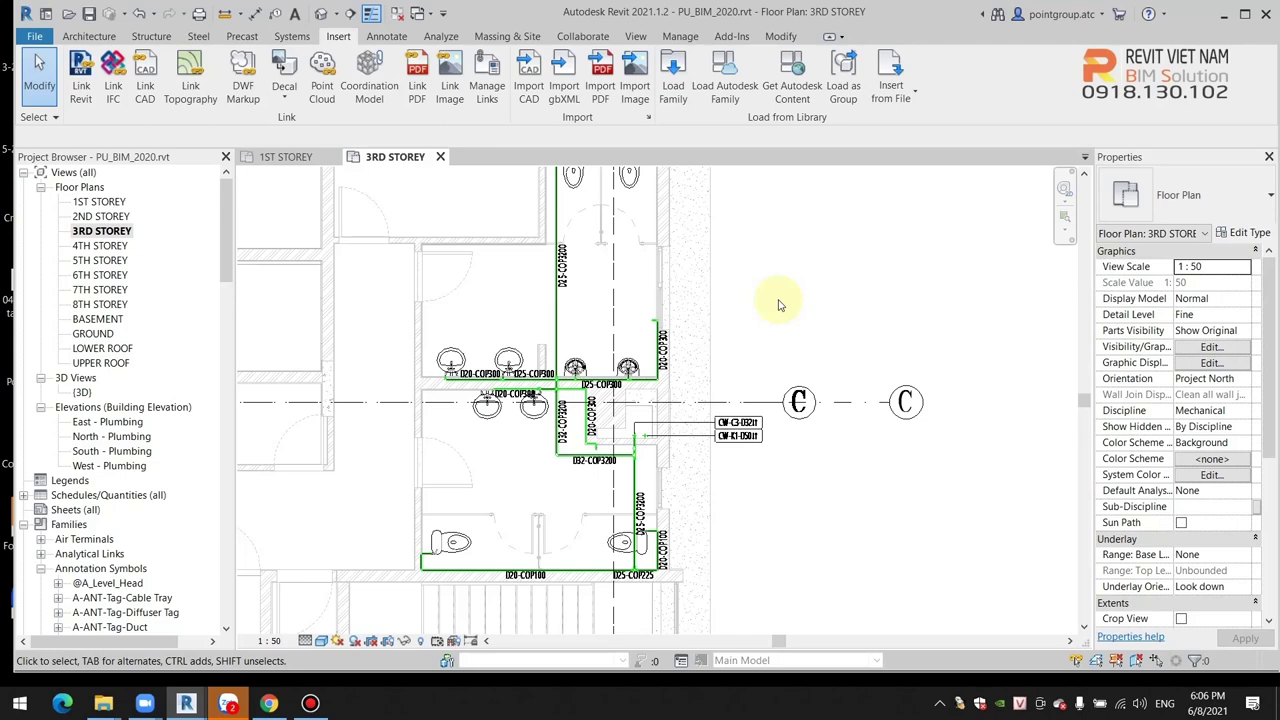
scroll(775, 295, "down", 3)
scroll(805, 320, "down", 1)
scroll(805, 323, "up", 1)
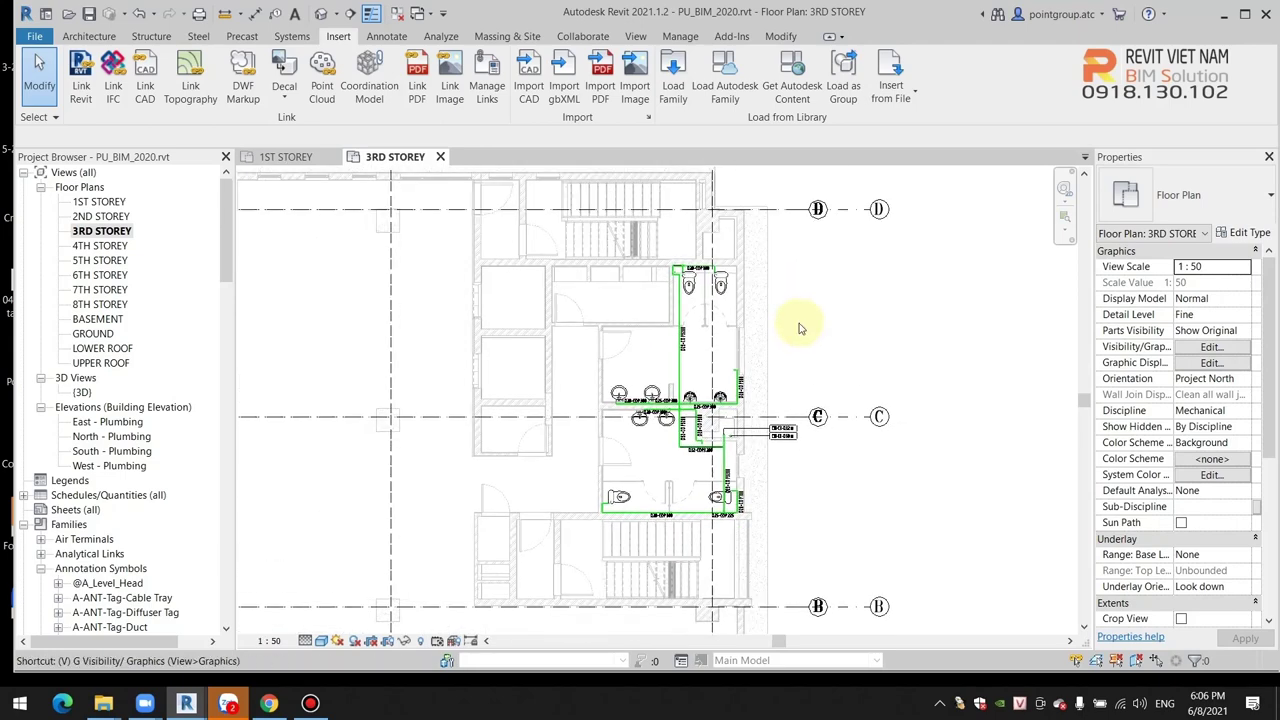
Open Visibility/Graphic Overrides for the 3RD STOREY plan and look through its model categories.
key("g")
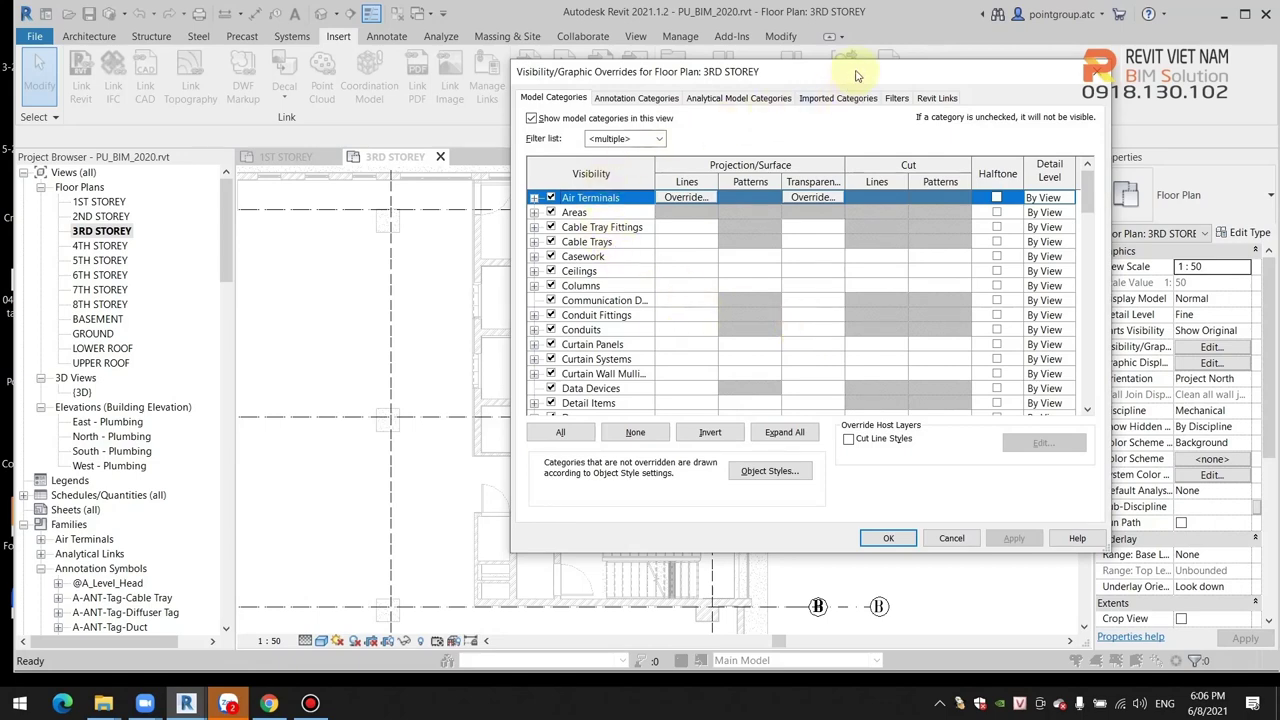
left_click_drag(856, 75, 716, 84)
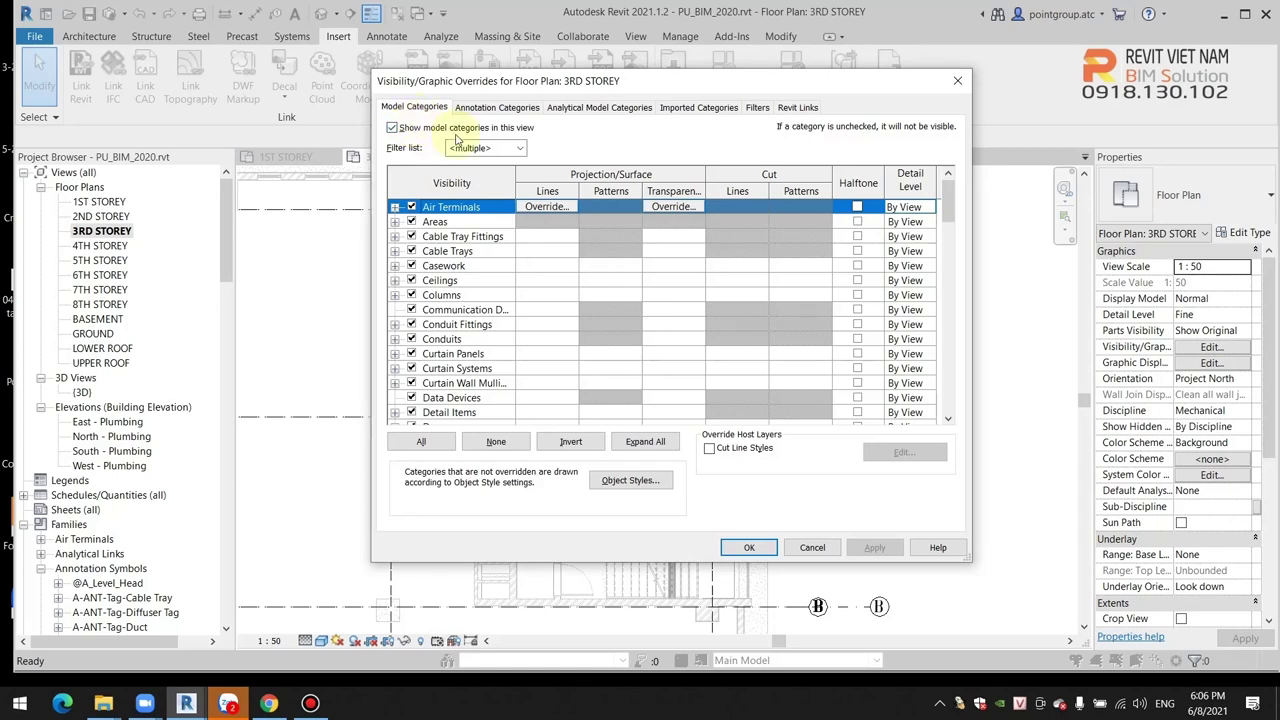
scroll(468, 333, "down", 1)
scroll(465, 330, "up", 1)
scroll(447, 272, "down", 2)
scroll(447, 270, "down", 4)
scroll(446, 262, "down", 3)
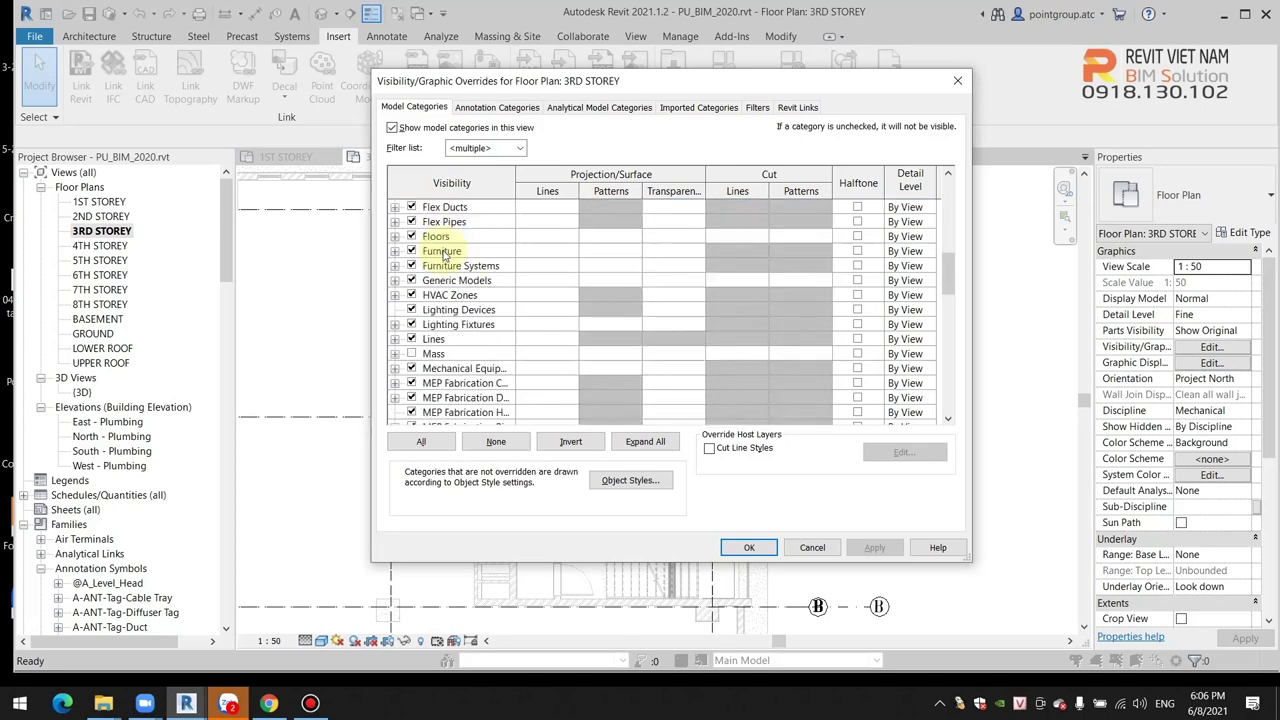
scroll(445, 257, "down", 3)
scroll(445, 256, "down", 3)
scroll(445, 256, "down", 1)
scroll(445, 256, "up", 5)
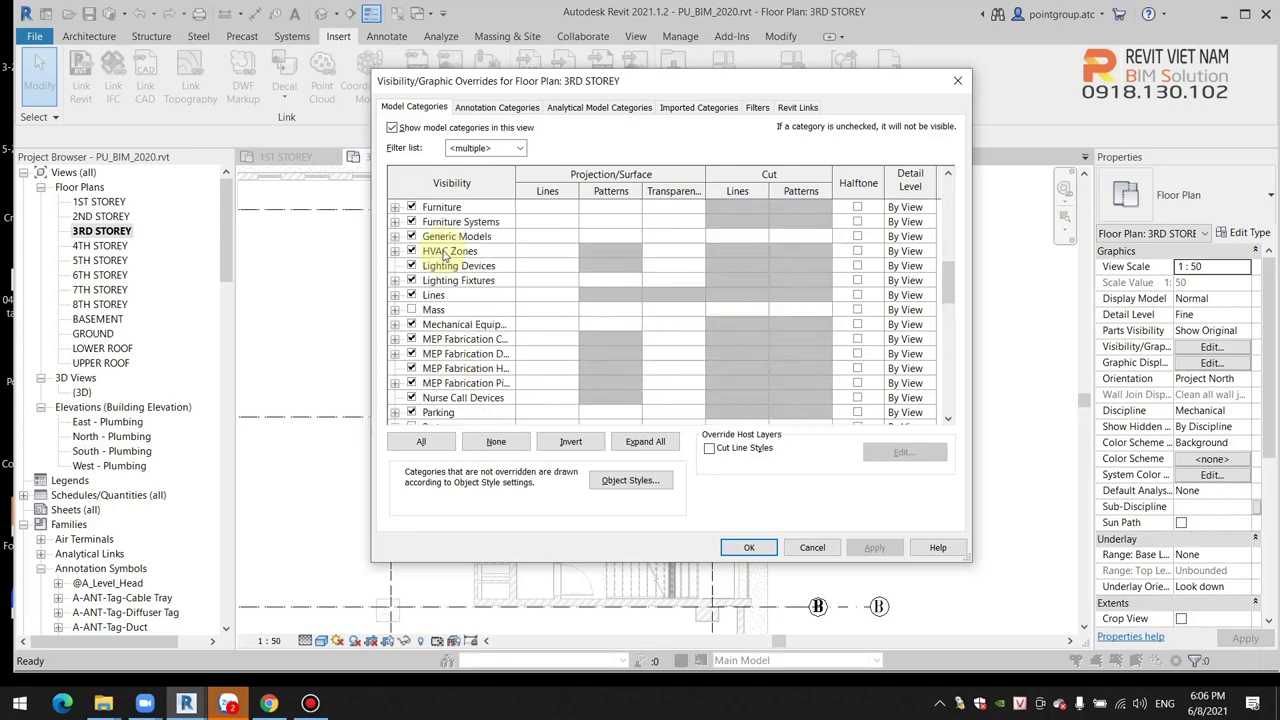
scroll(446, 256, "up", 6)
scroll(446, 256, "up", 4)
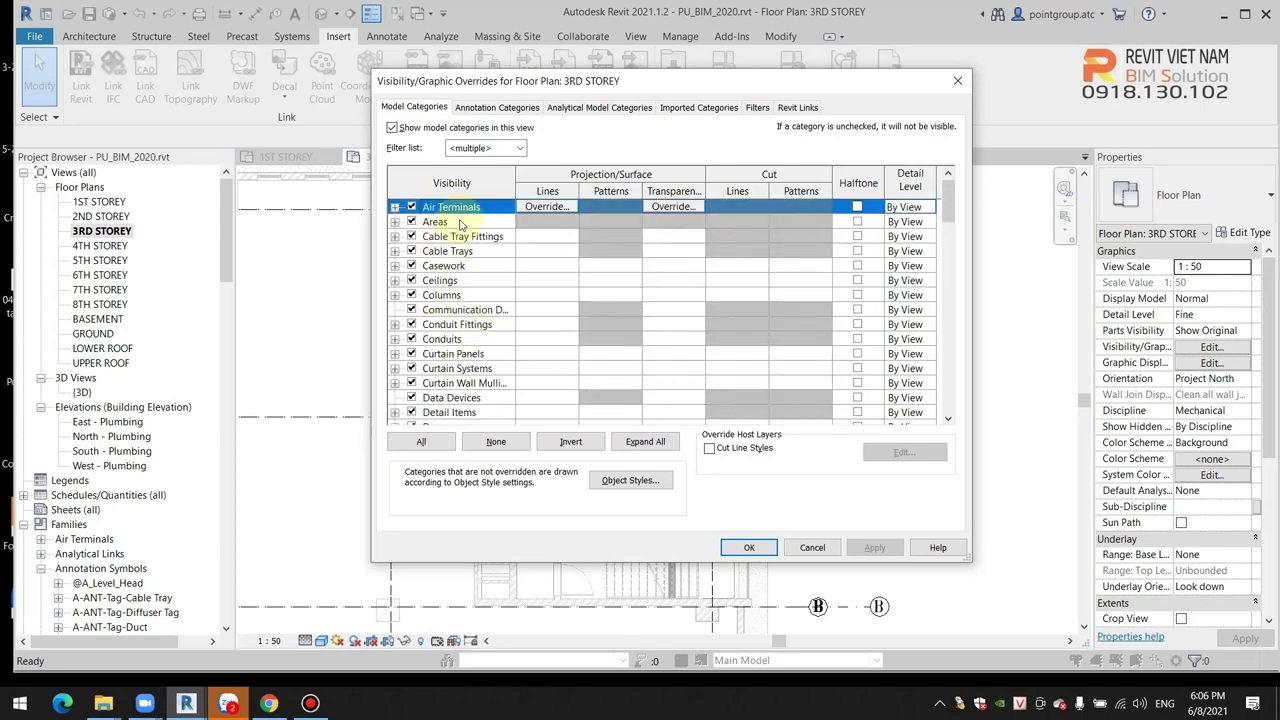
Uncheck Architecture, Structure, Electrical, Piping and Infrastructure in the filter, leaving only Mechanical.
left_click(495, 148)
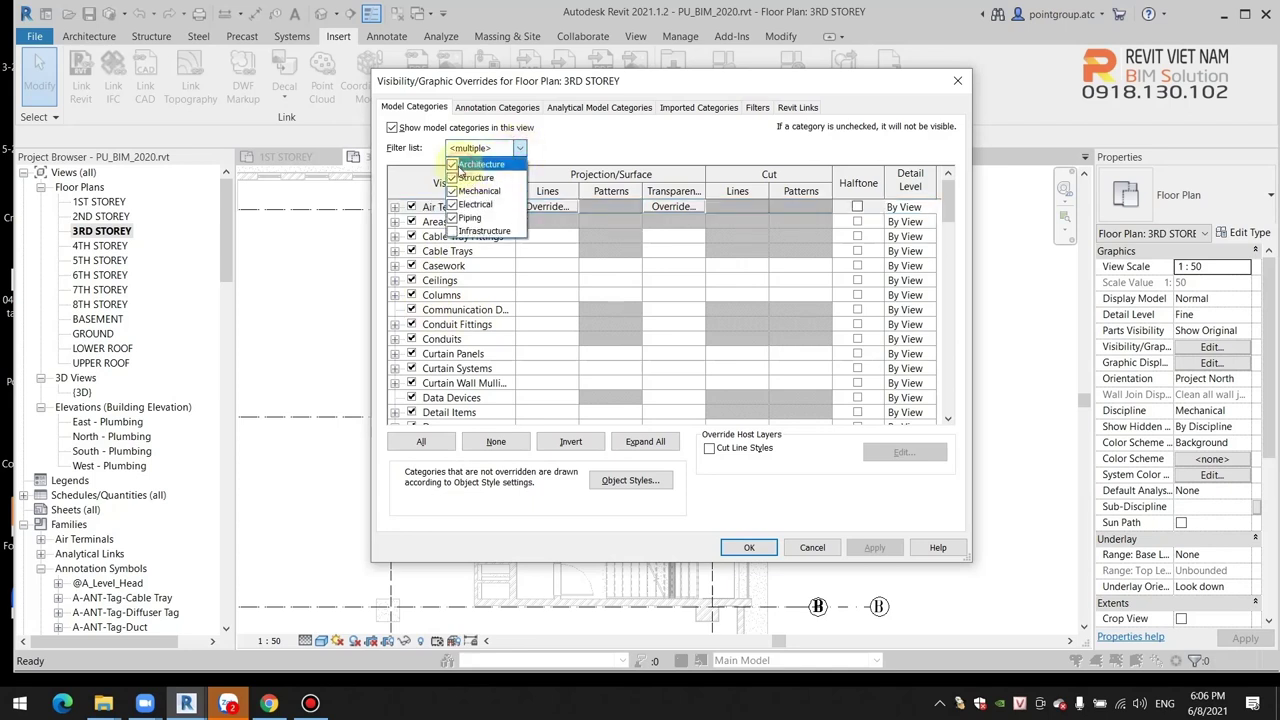
left_click(452, 164)
left_click(452, 177)
left_click(452, 204)
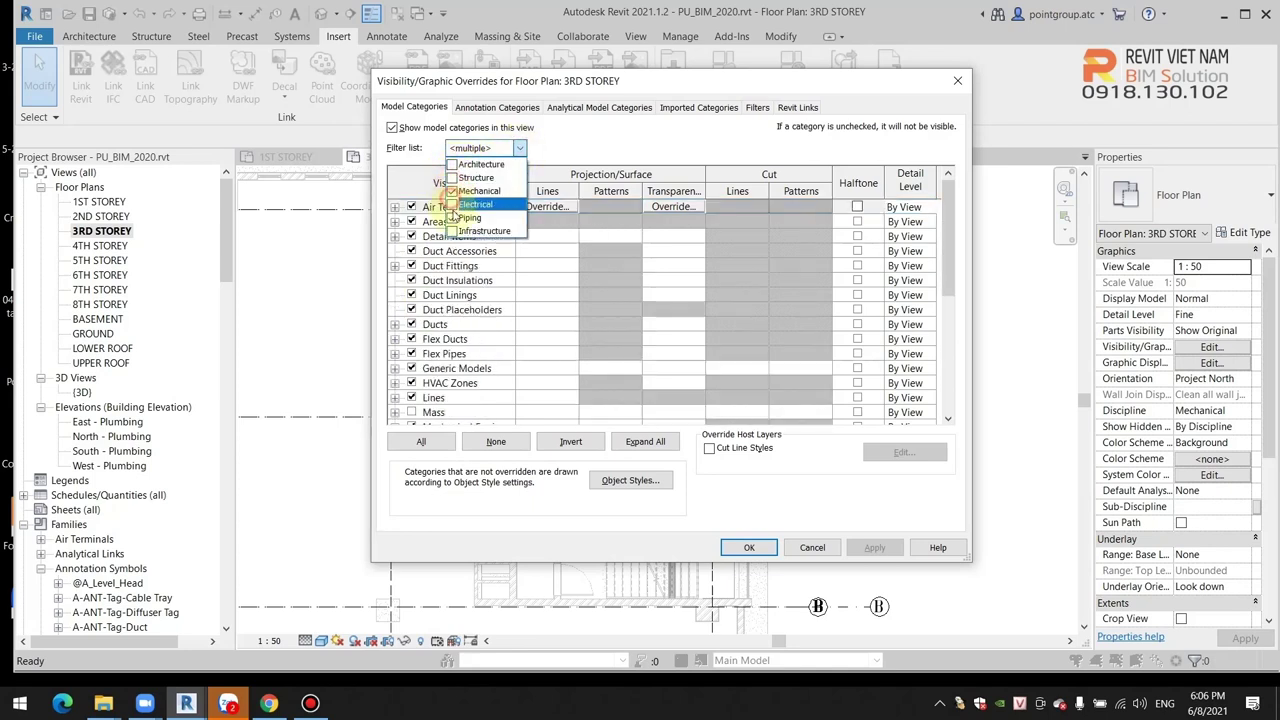
left_click(452, 218)
left_click(452, 231)
left_click(440, 333)
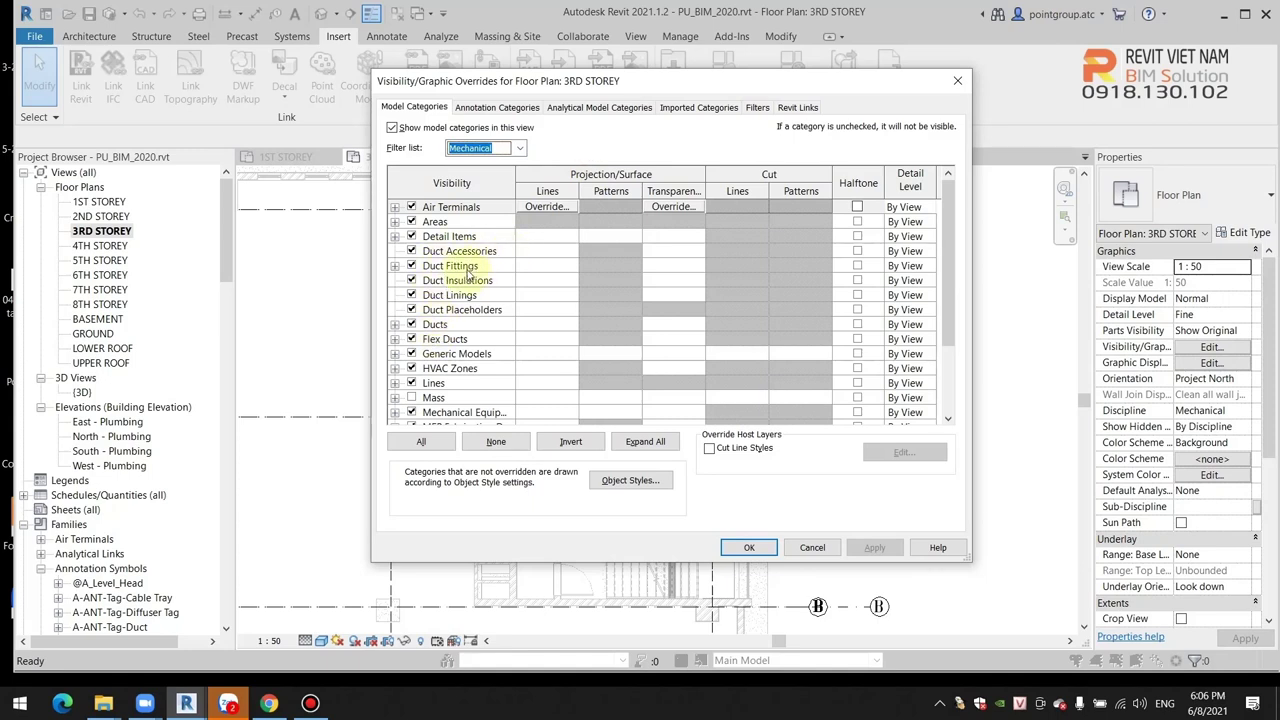
scroll(465, 270, "down", 1)
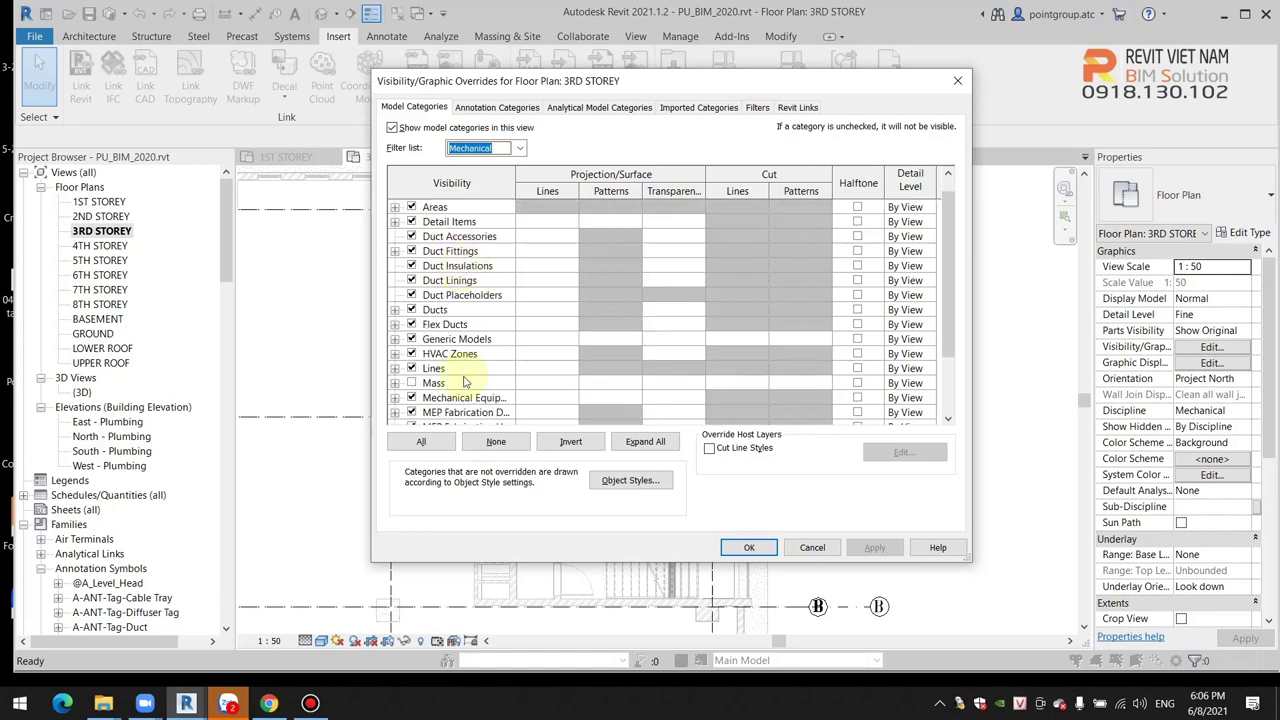
scroll(455, 345, "down", 1)
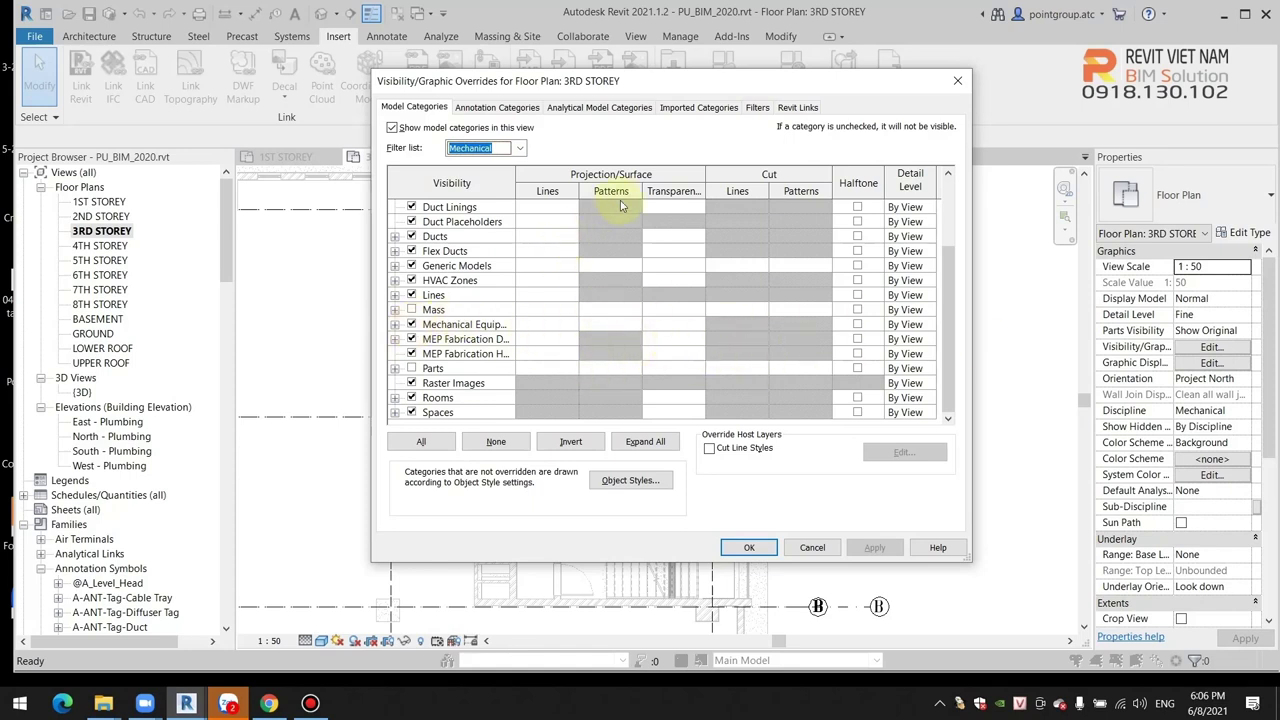
Uncheck MB cap nuoc.dwg under Imported Categories and confirm with OK.
left_click(806, 107)
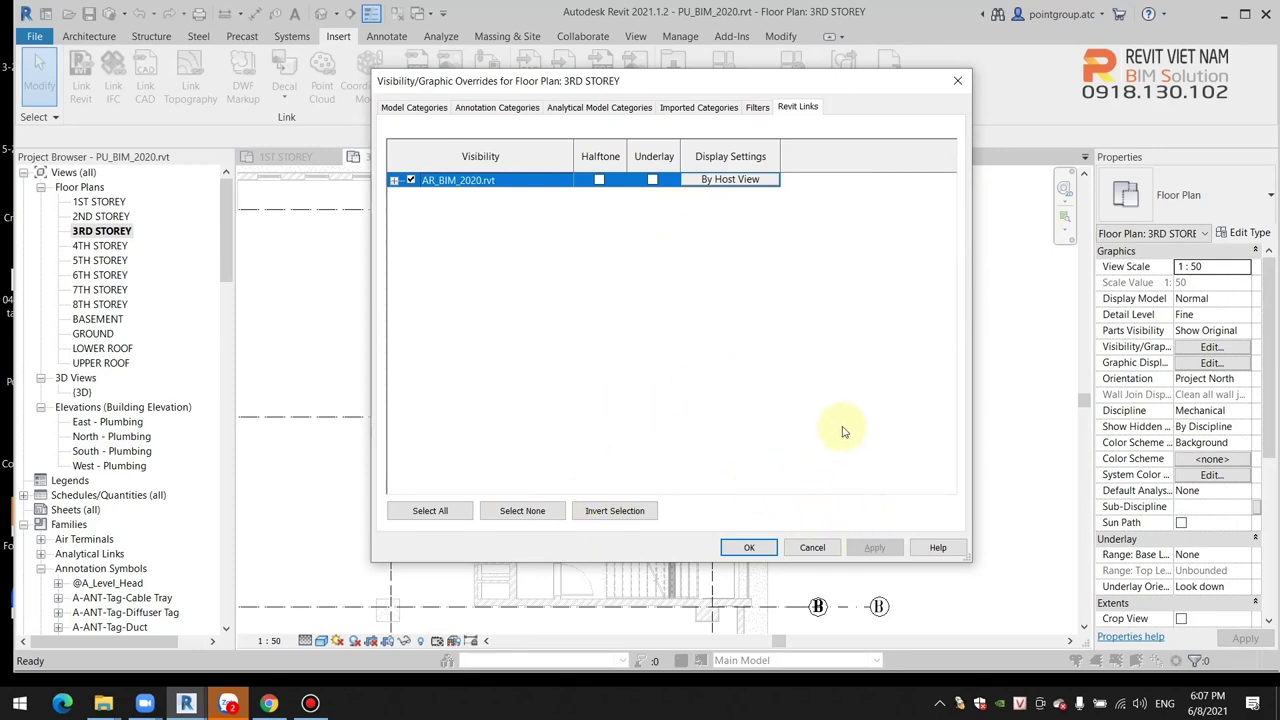
left_click(697, 108)
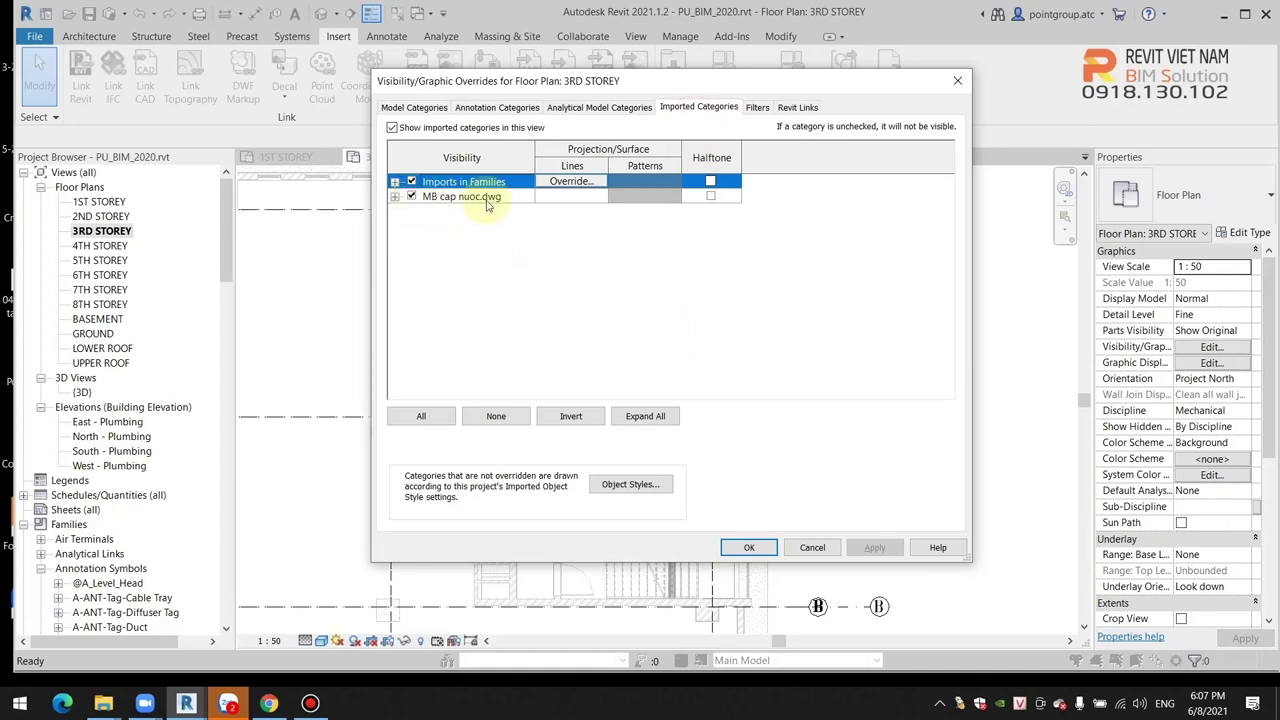
left_click(411, 196)
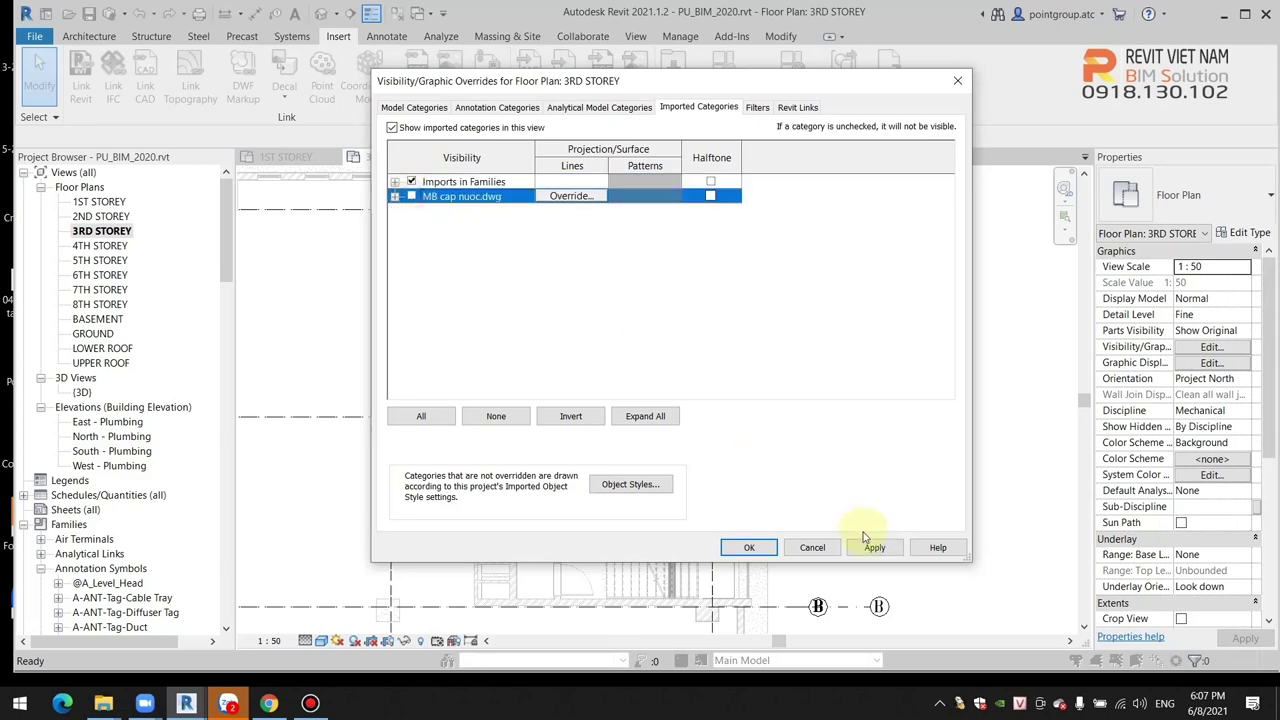
left_click(757, 547)
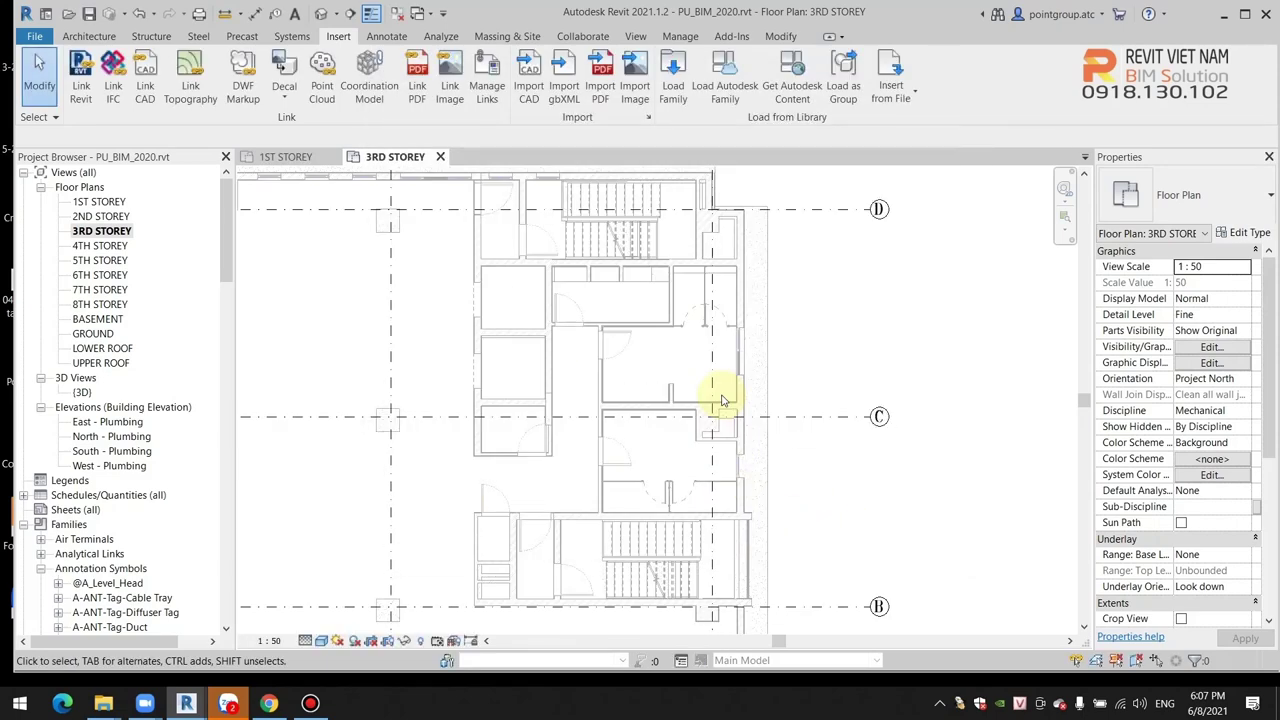
Link the MB thoat nuoc.dwg drainage drawing into 3RD STOREY with Auto - Center to Center positioning.
scroll(722, 400, "down", 5)
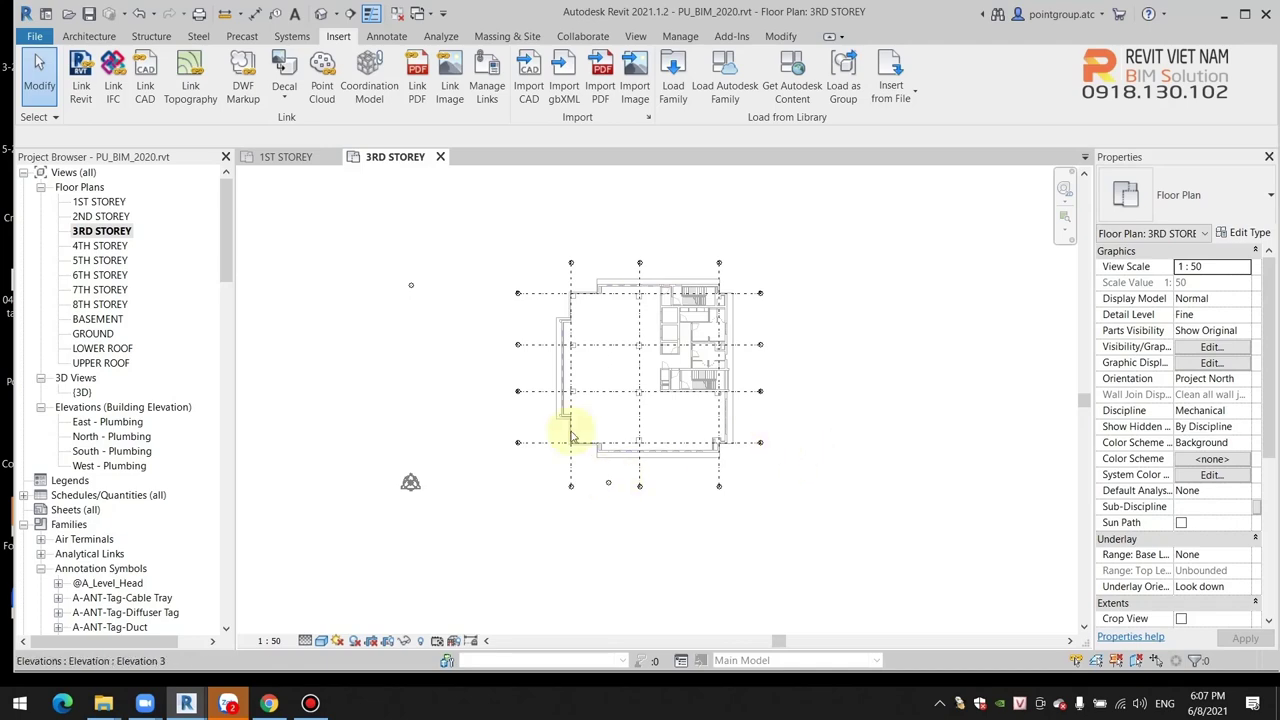
middle_click_drag(432, 324, 422, 317)
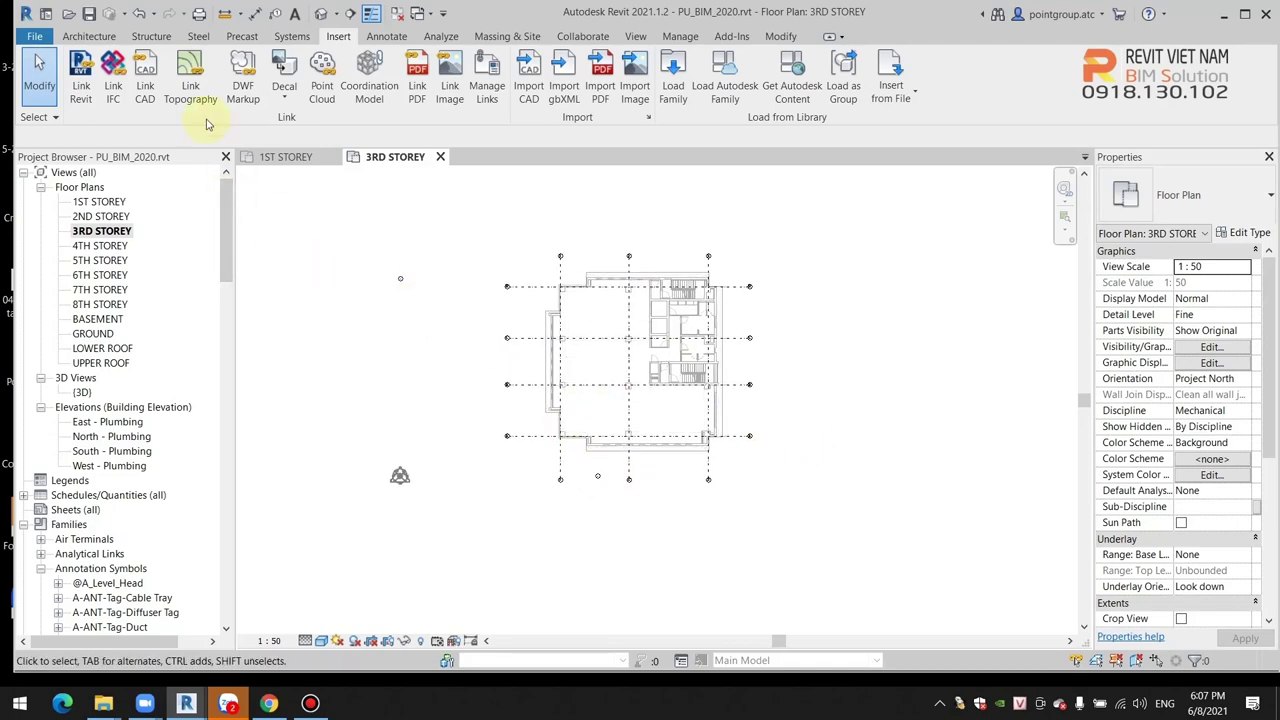
left_click(145, 80)
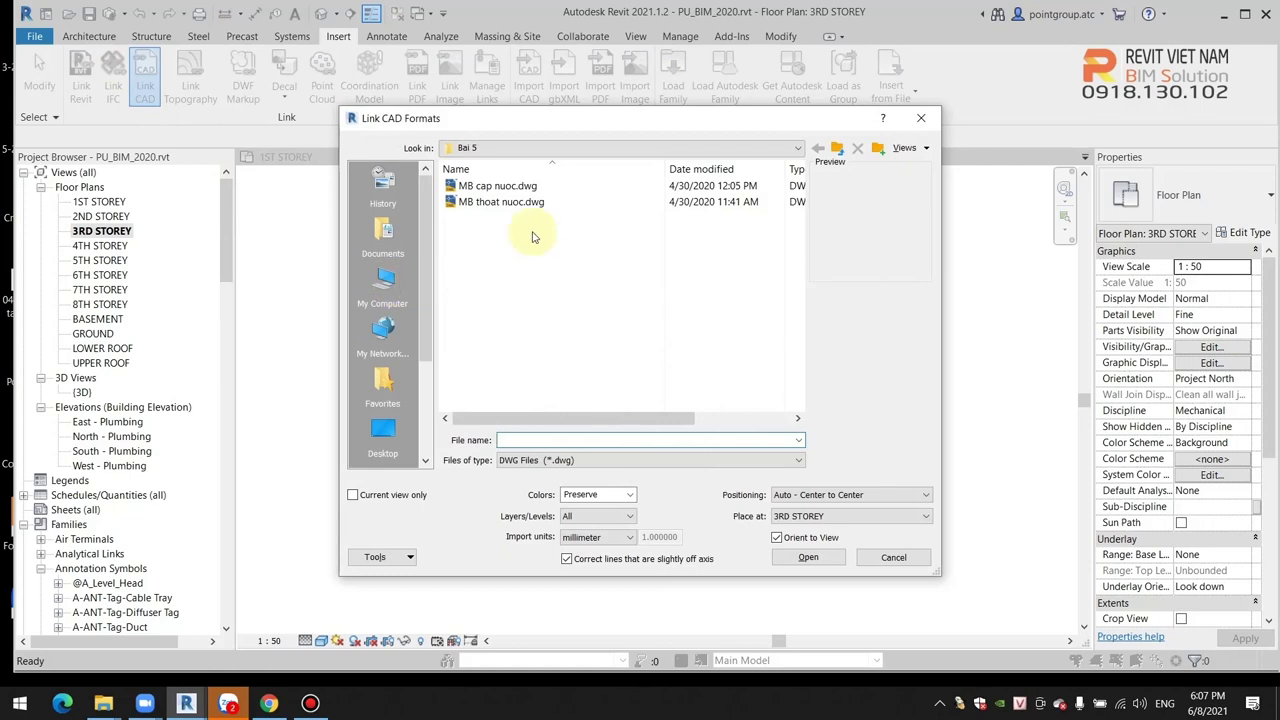
left_click(506, 203)
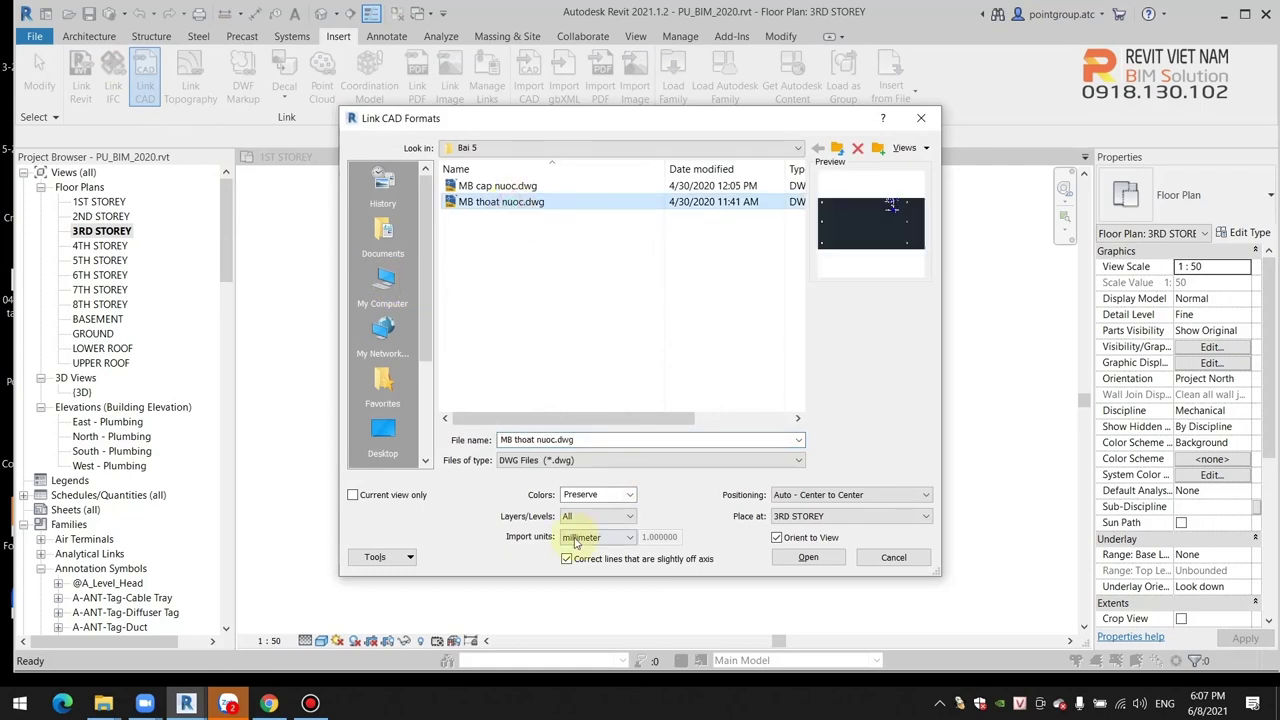
left_click(808, 558)
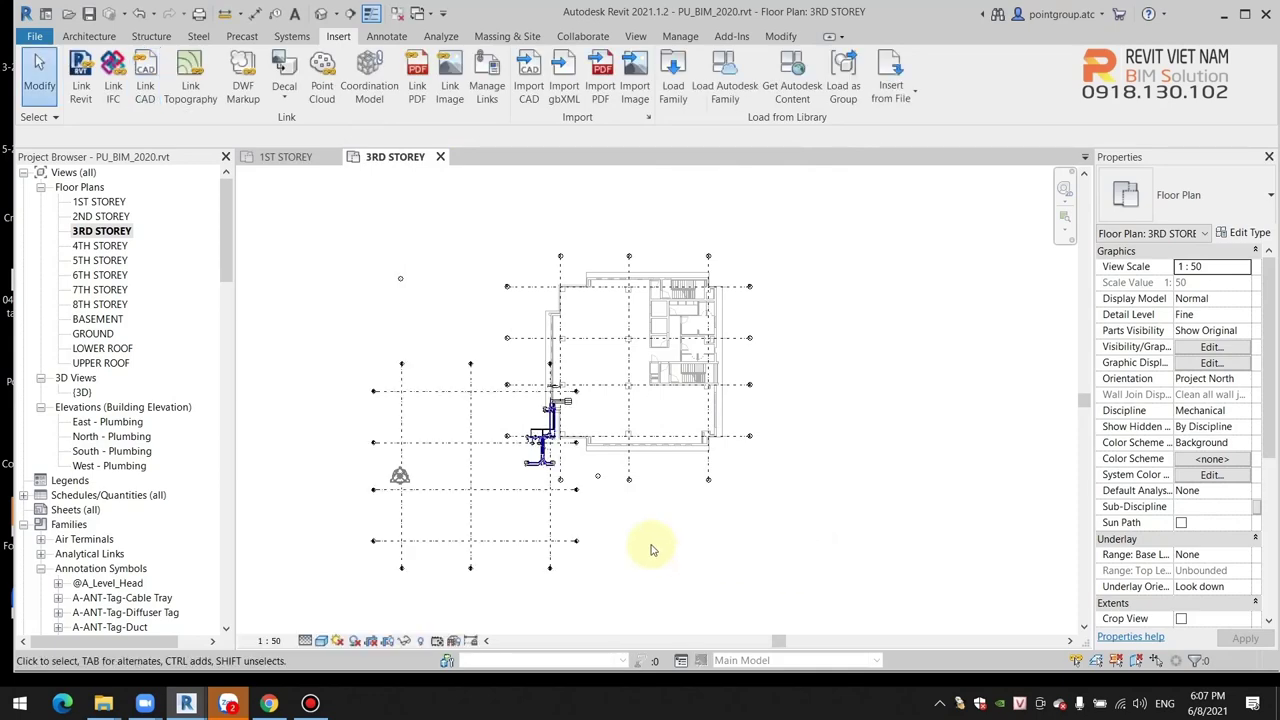
Align the MB thoat nuoc.dwg vertical and horizontal grids to the matching building grids (AL).
scroll(651, 549, "up", 2)
middle_click_drag(651, 549, 659, 532)
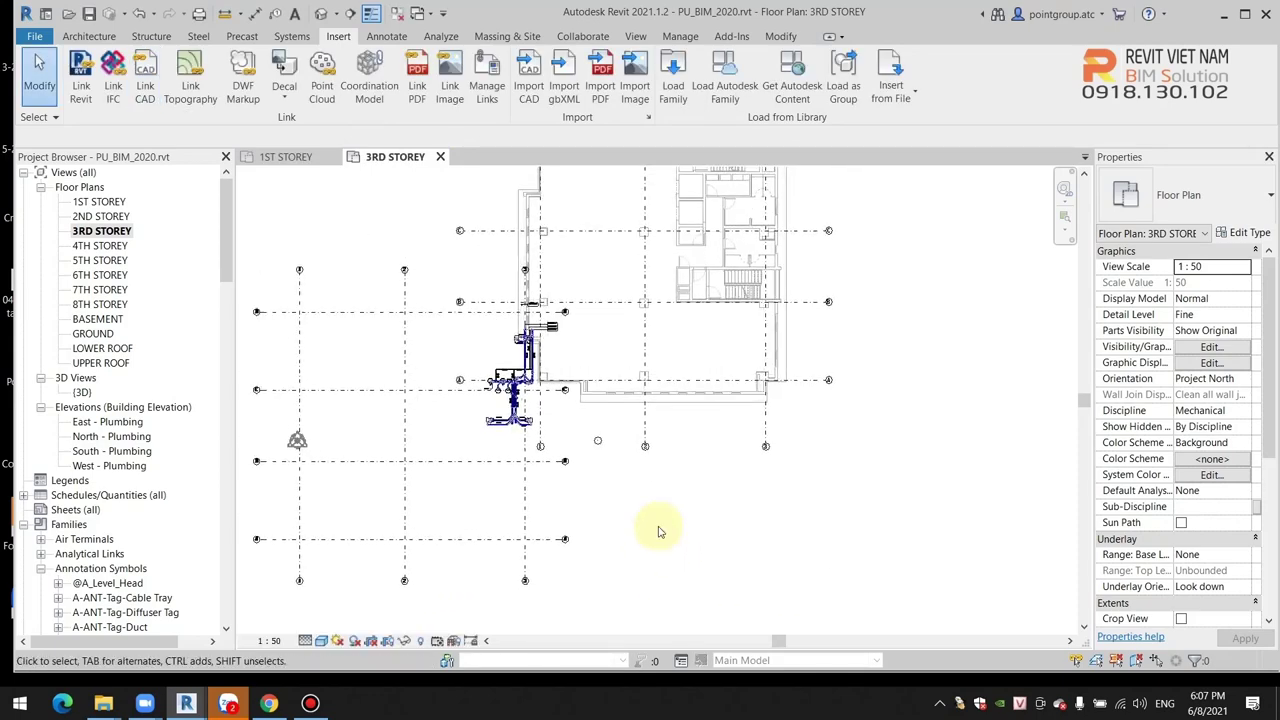
scroll(659, 533, "down", 1)
key("a")
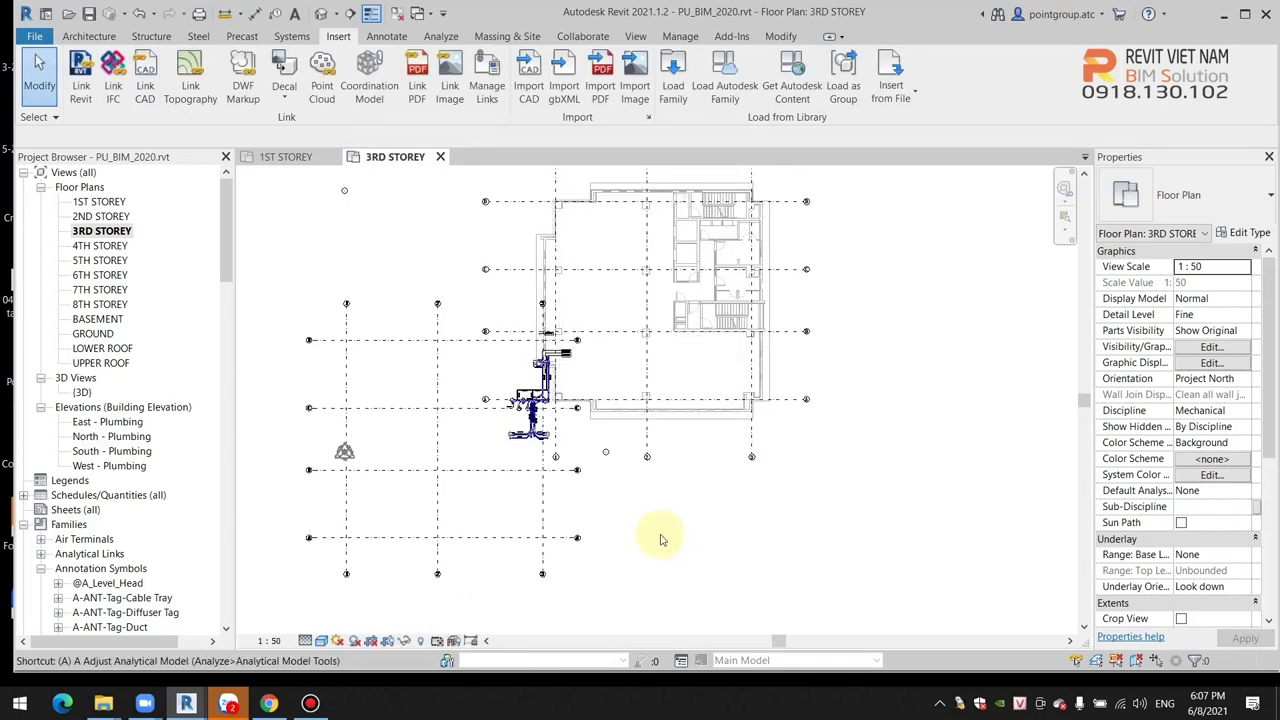
key("l")
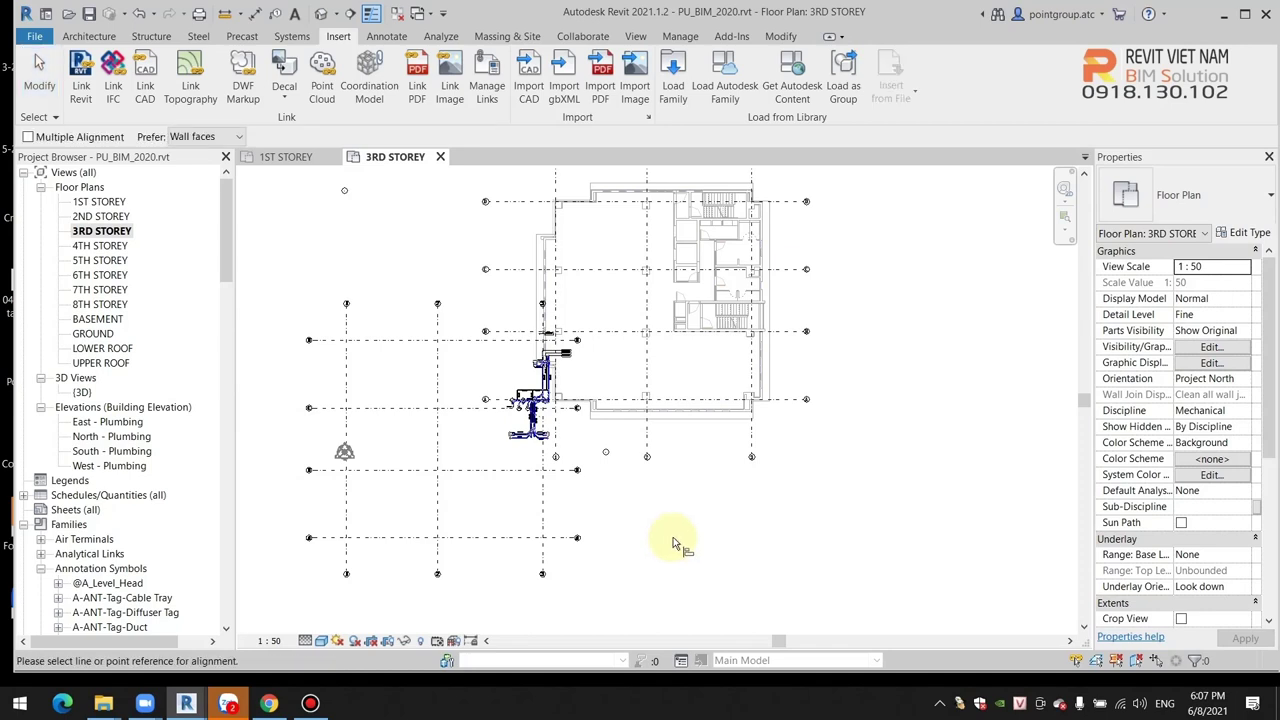
left_click(756, 446)
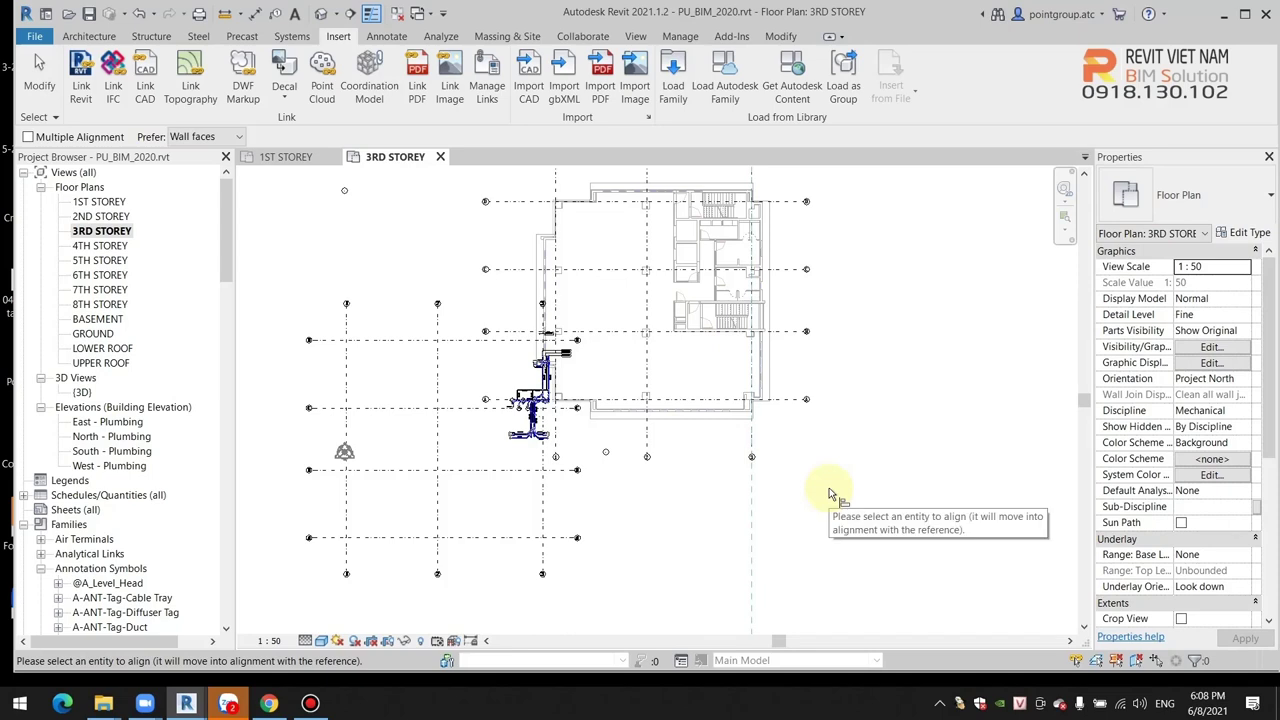
left_click(546, 505)
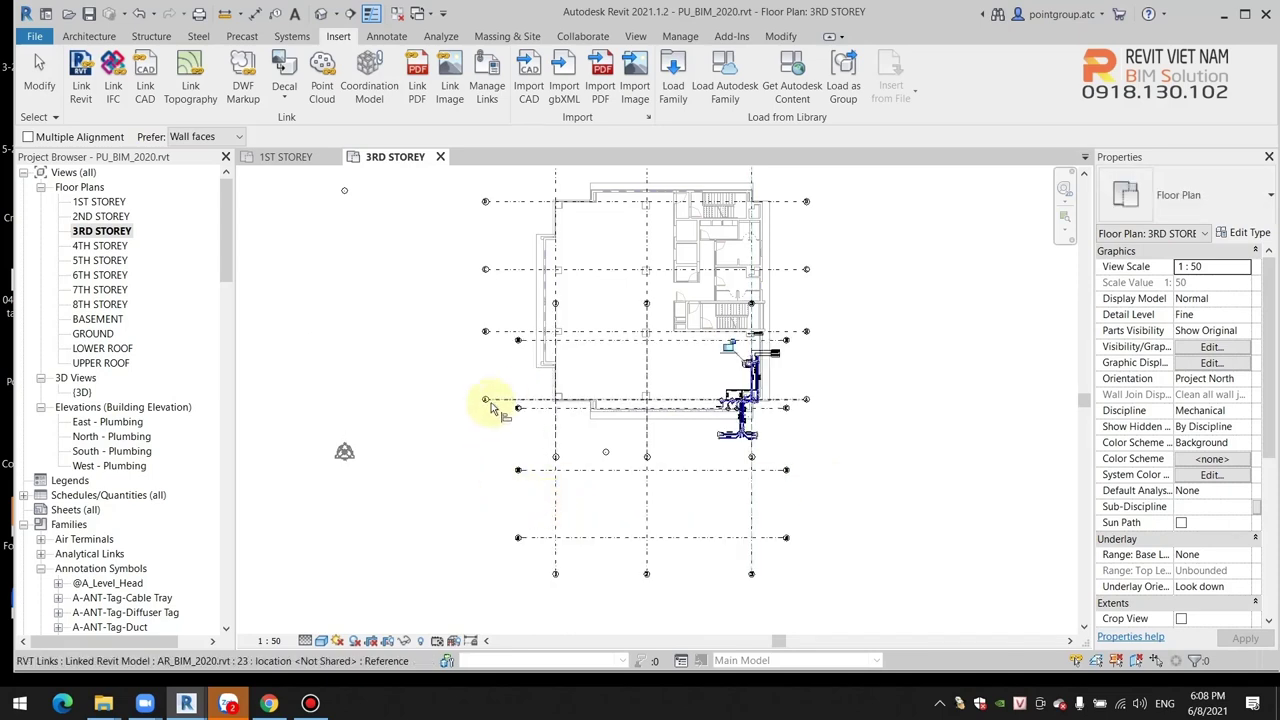
left_click(504, 403)
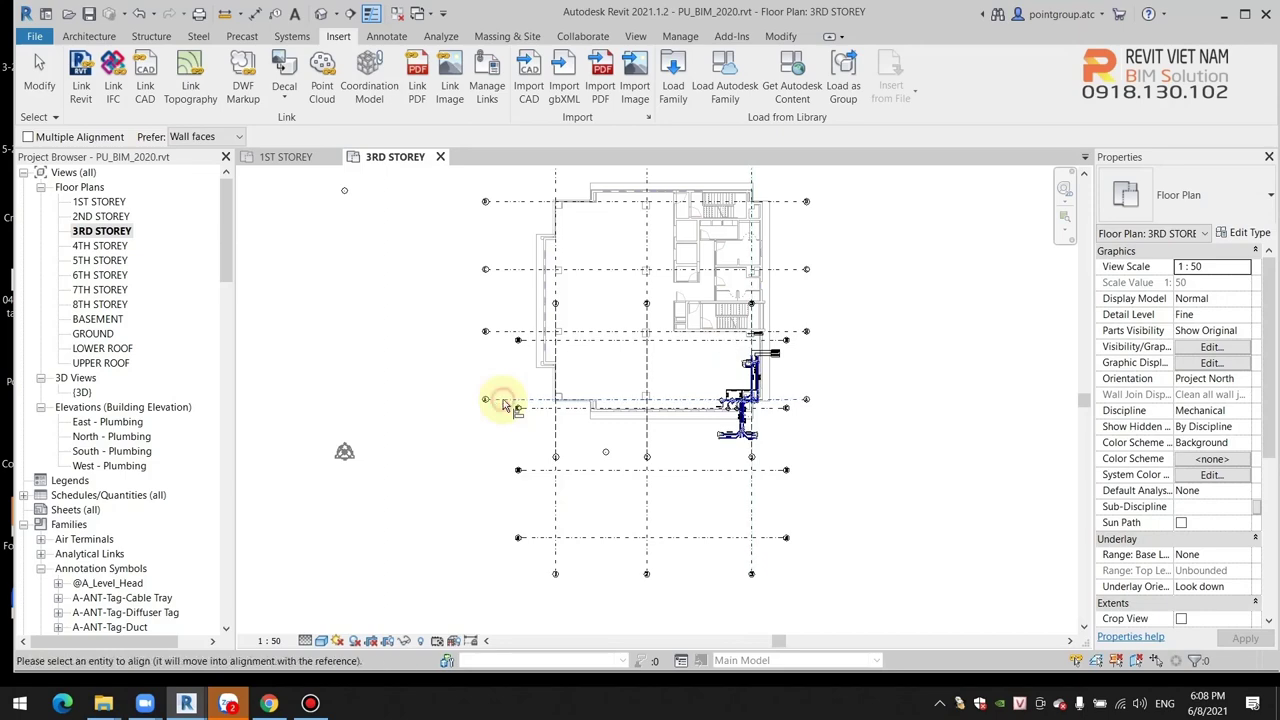
left_click(569, 537)
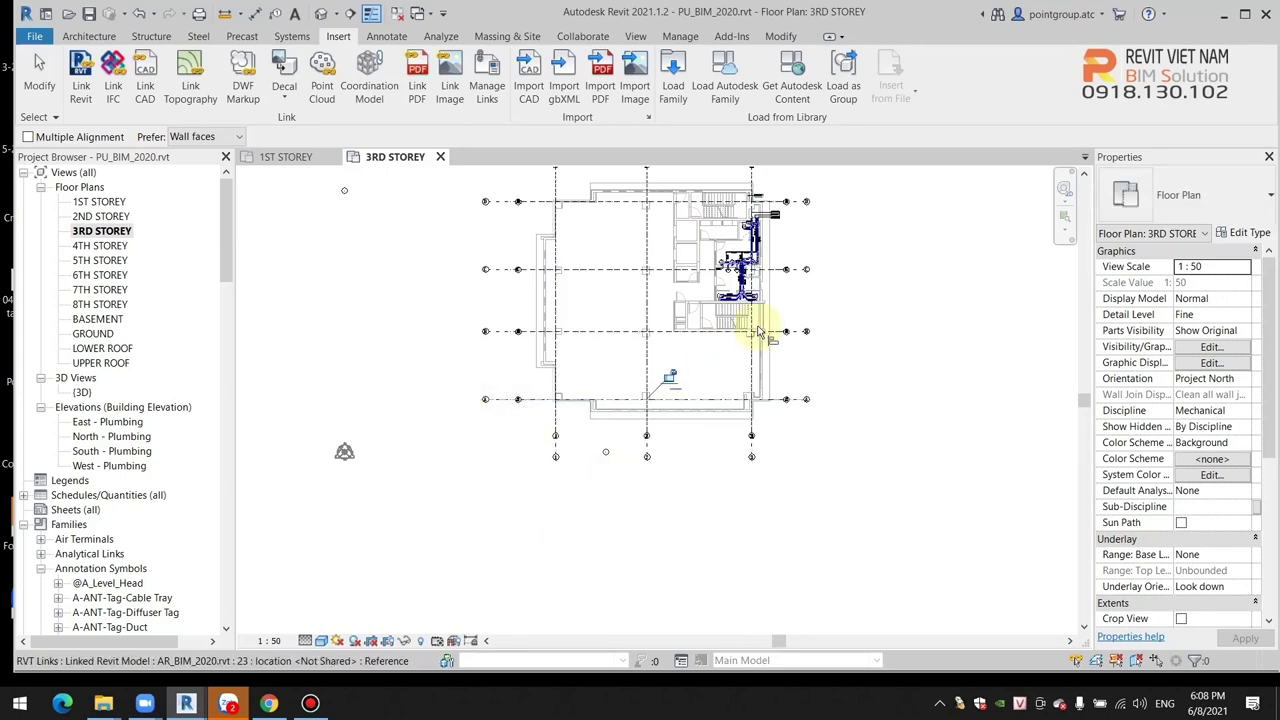
scroll(740, 305, "up", 5)
key("Escape")
Select the linked drainage drawing to verify its alignment, then deselect it.
scroll(740, 305, "up", 2)
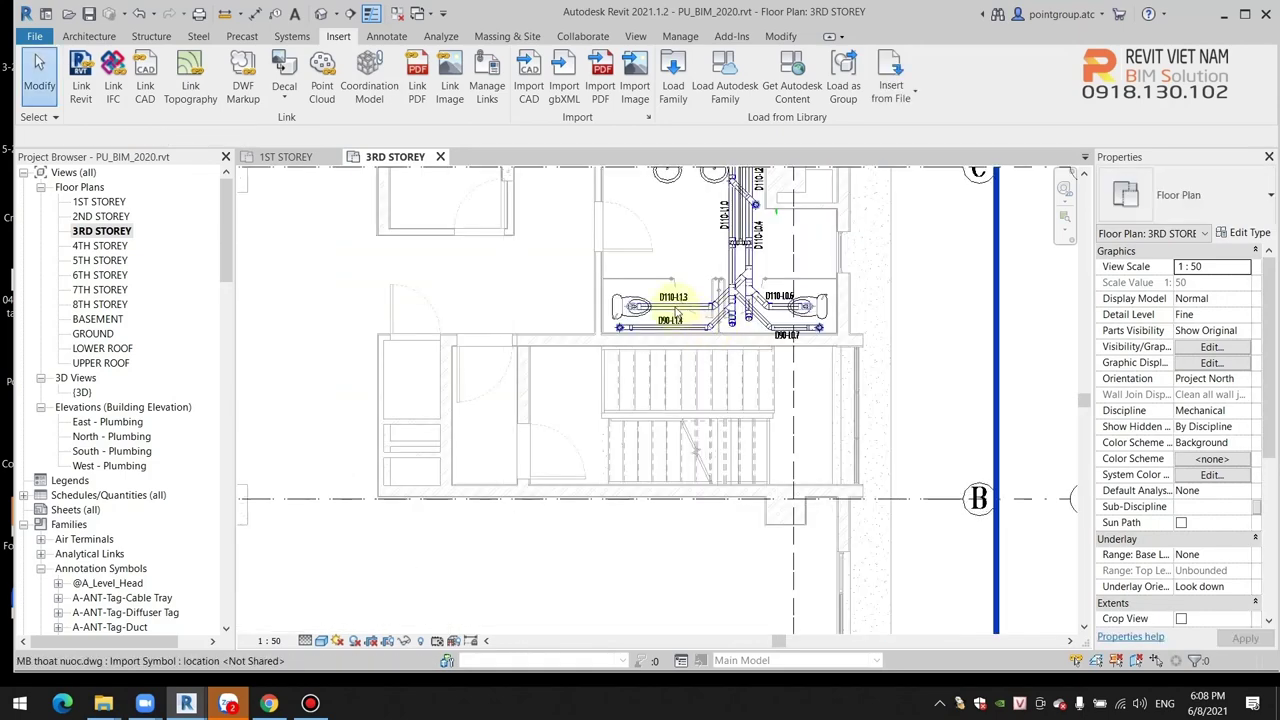
left_click(684, 298)
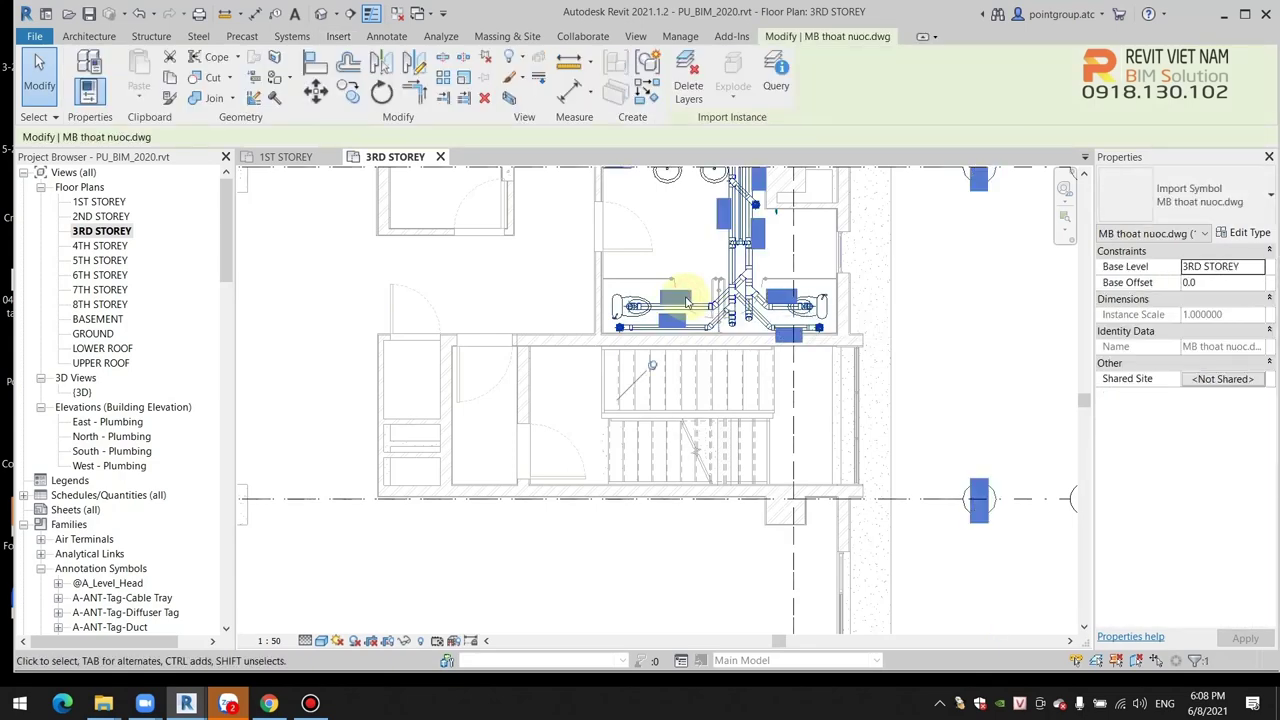
key("Escape")
scroll(686, 292, "down", 3)
scroll(737, 409, "down", 2)
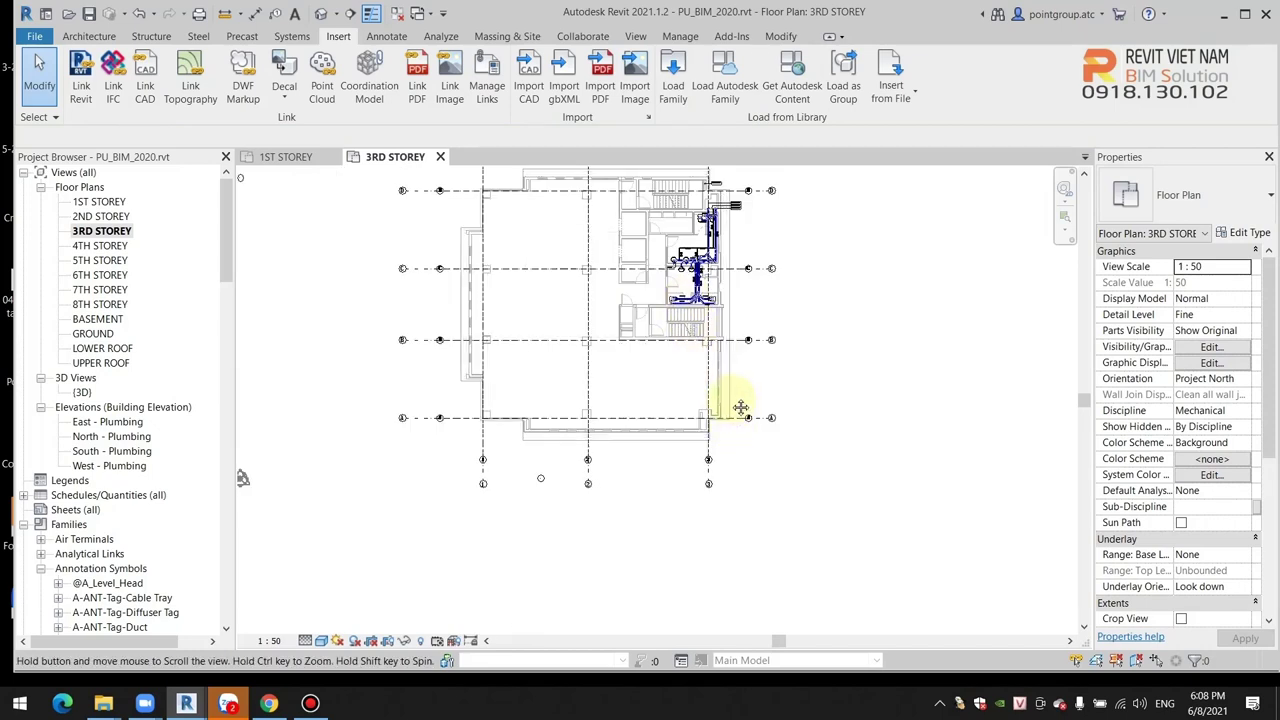
left_click(780, 36)
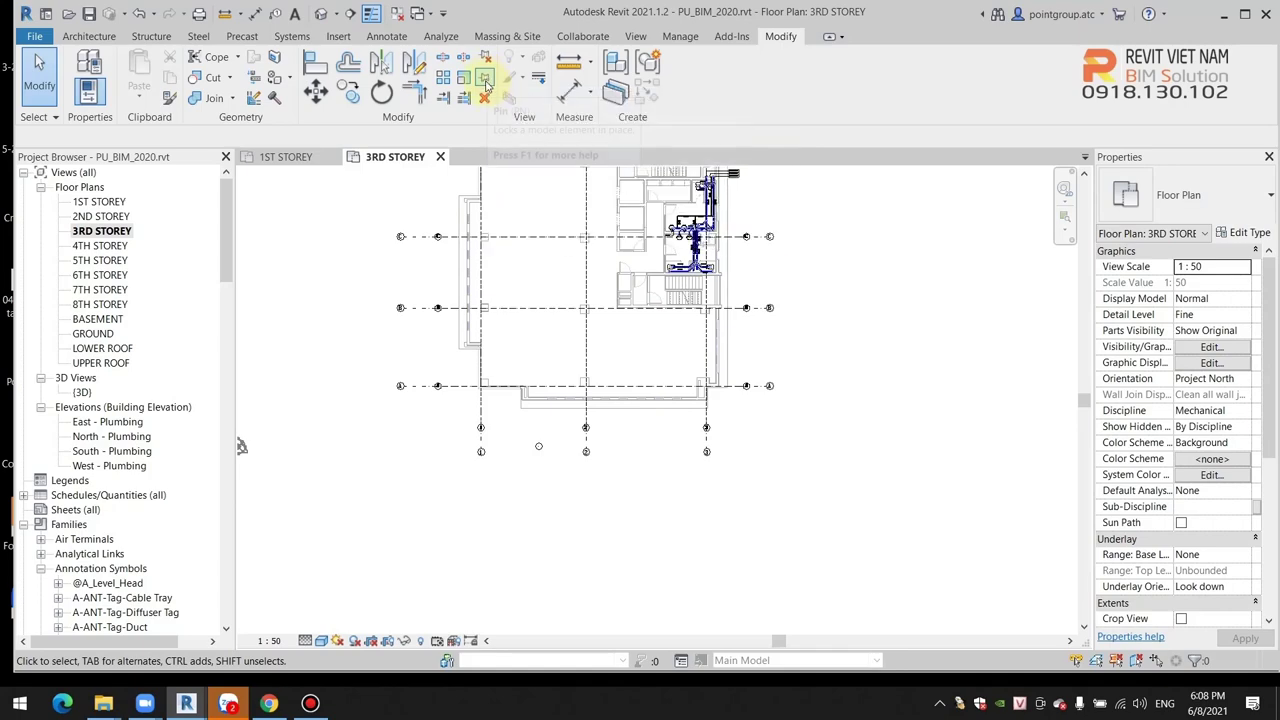
Centre the plumbing layout in view, then select Catalog ong PPR.PNG in the Bai 5 folder.
scroll(671, 371, "up", 2)
scroll(663, 394, "up", 3)
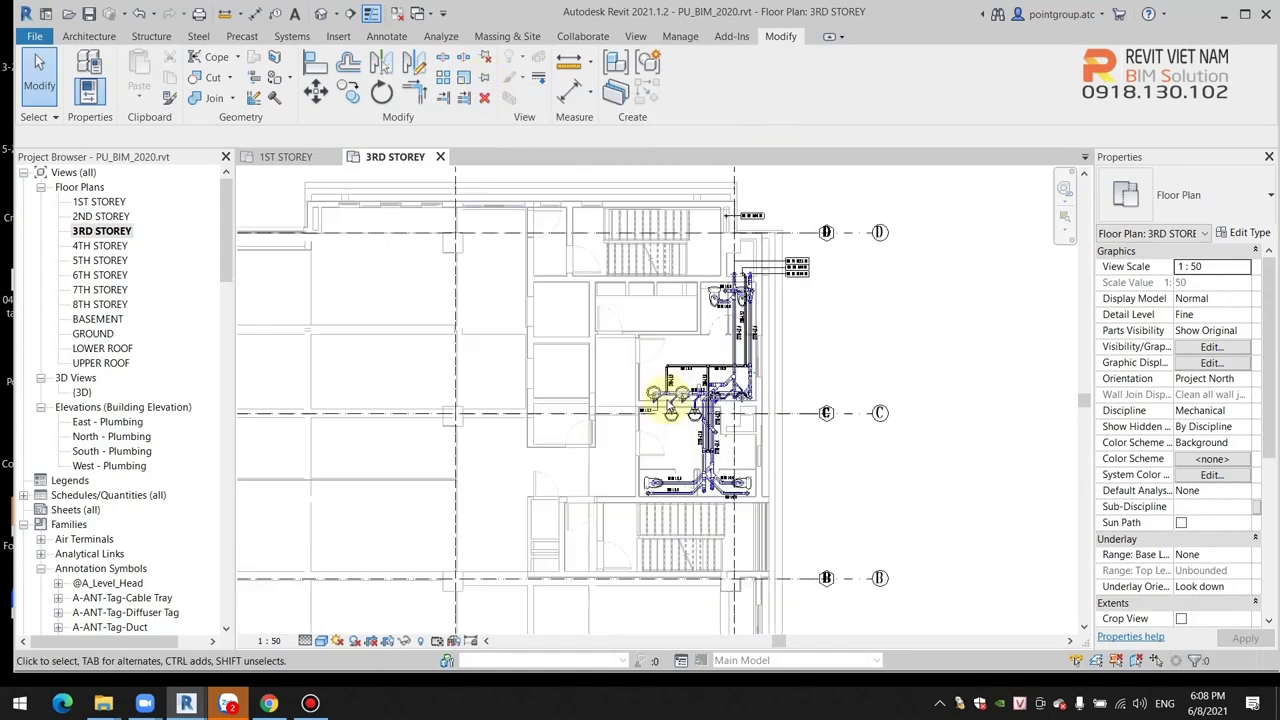
scroll(680, 420, "up", 2)
scroll(691, 446, "up", 3)
middle_click_drag(674, 451, 654, 366)
scroll(654, 366, "down", 4)
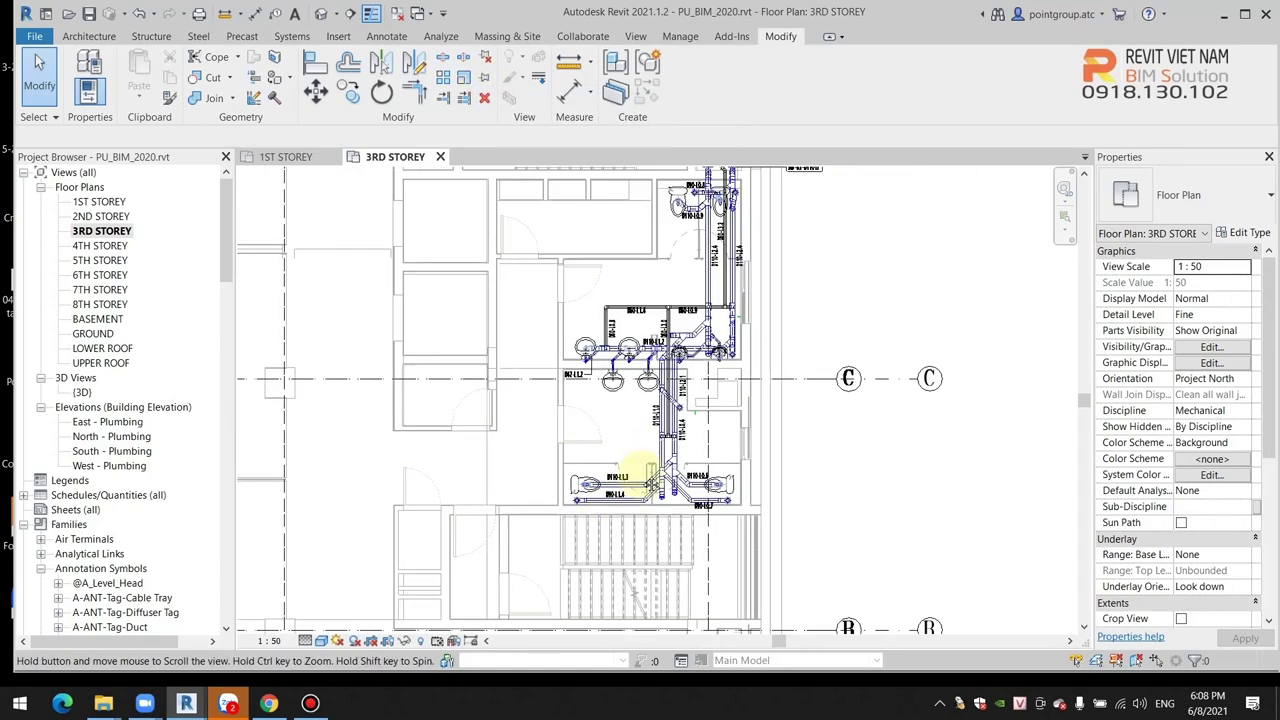
middle_click_drag(649, 477, 443, 197)
scroll(443, 197, "up", 2)
scroll(694, 366, "down", 2)
scroll(723, 394, "down", 1)
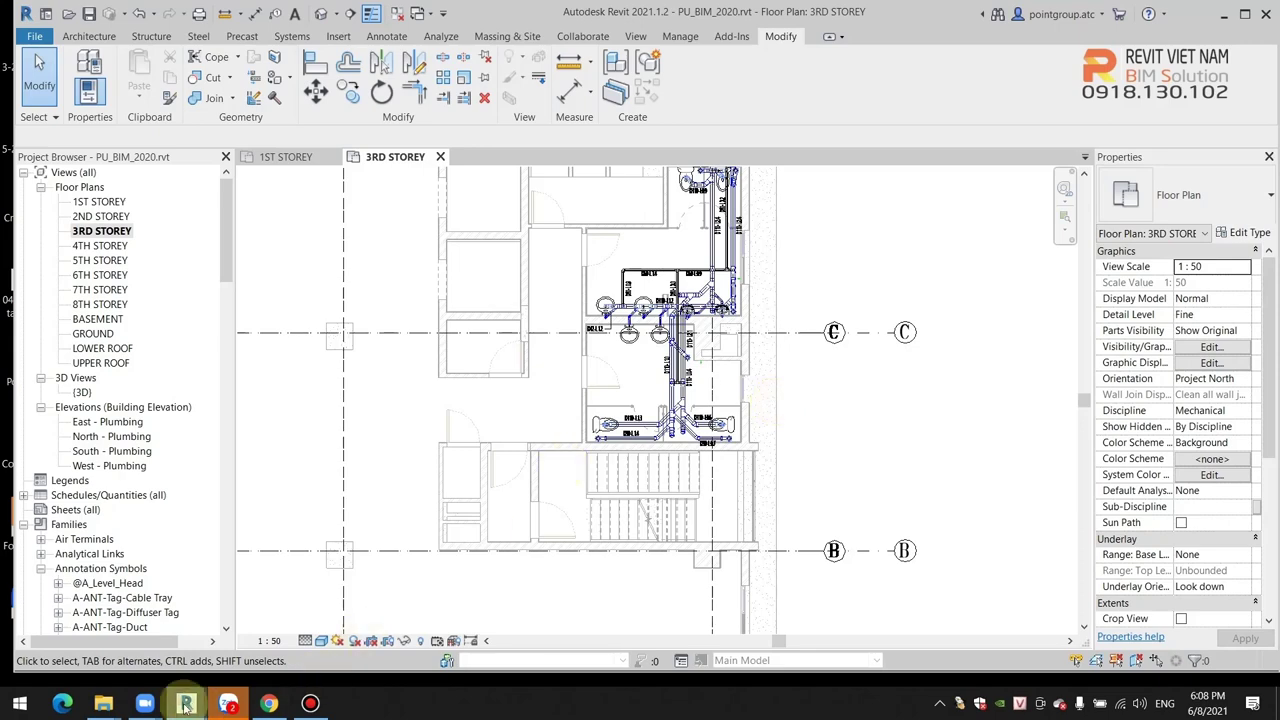
mouse_move(103, 704)
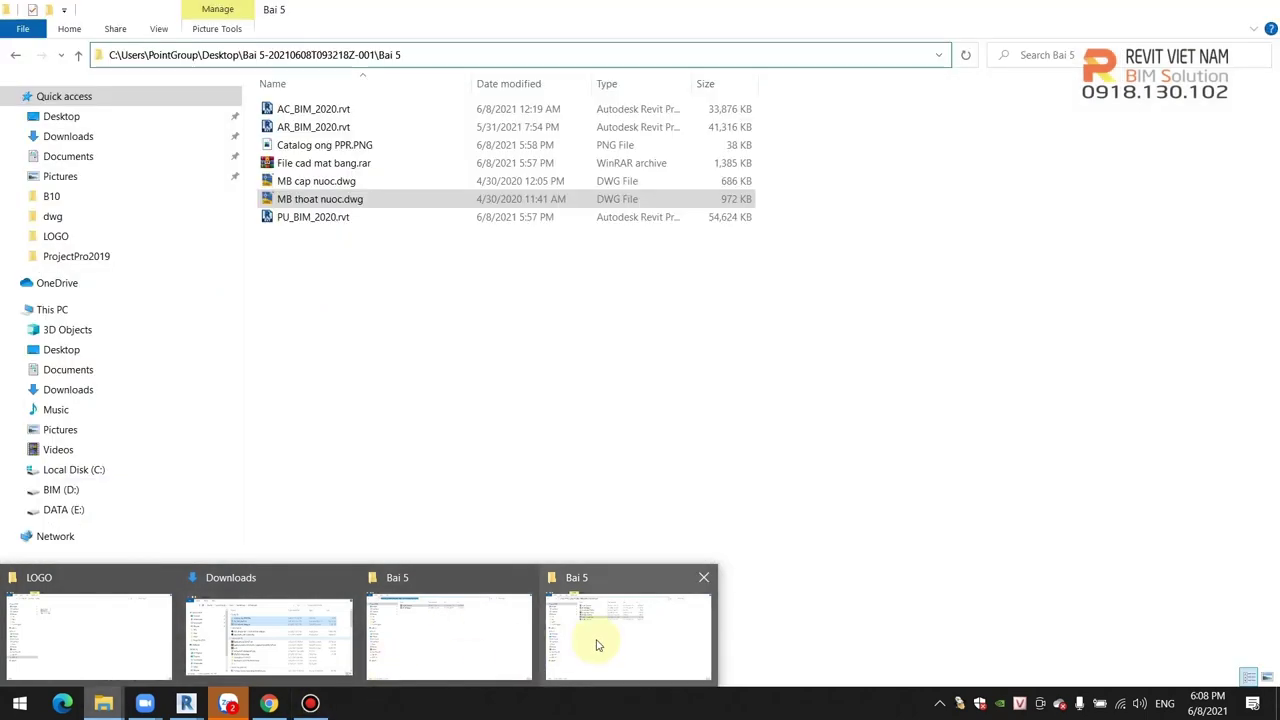
left_click(596, 645)
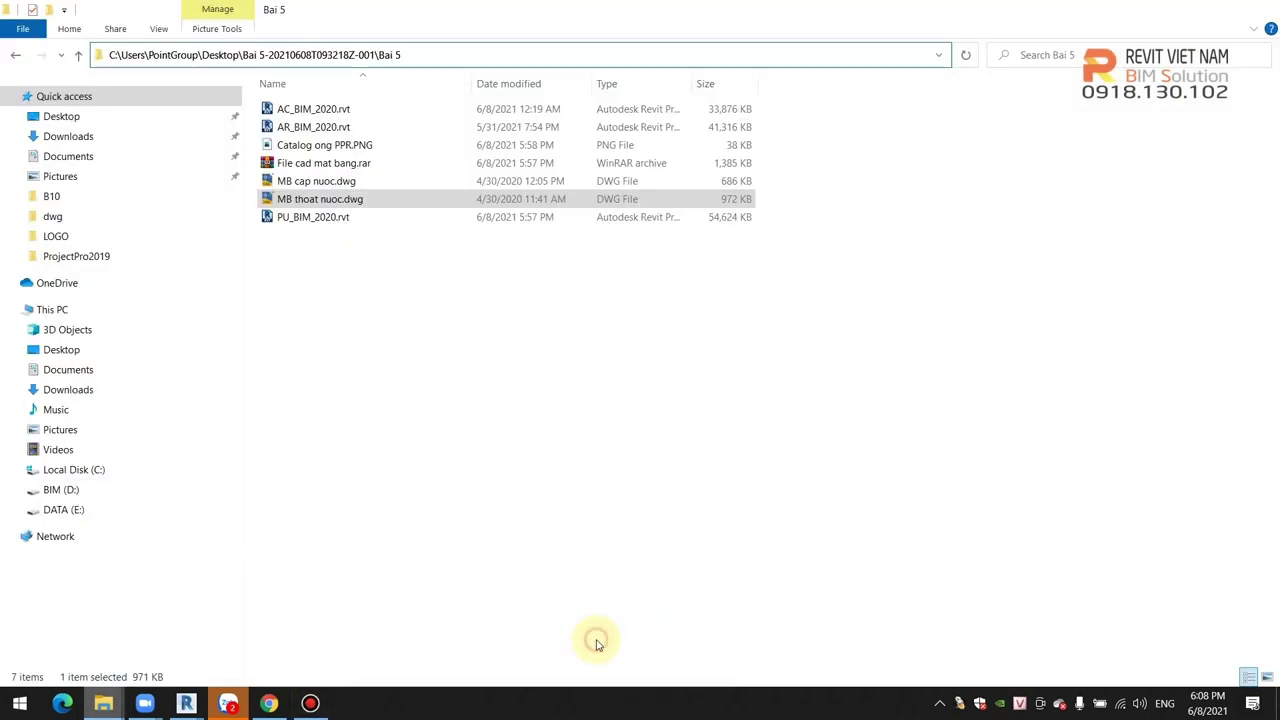
left_click(335, 145)
Open Catalog ong PPR.PNG in Photos, review the SDR/PN size table, then close it.
double_click(337, 147)
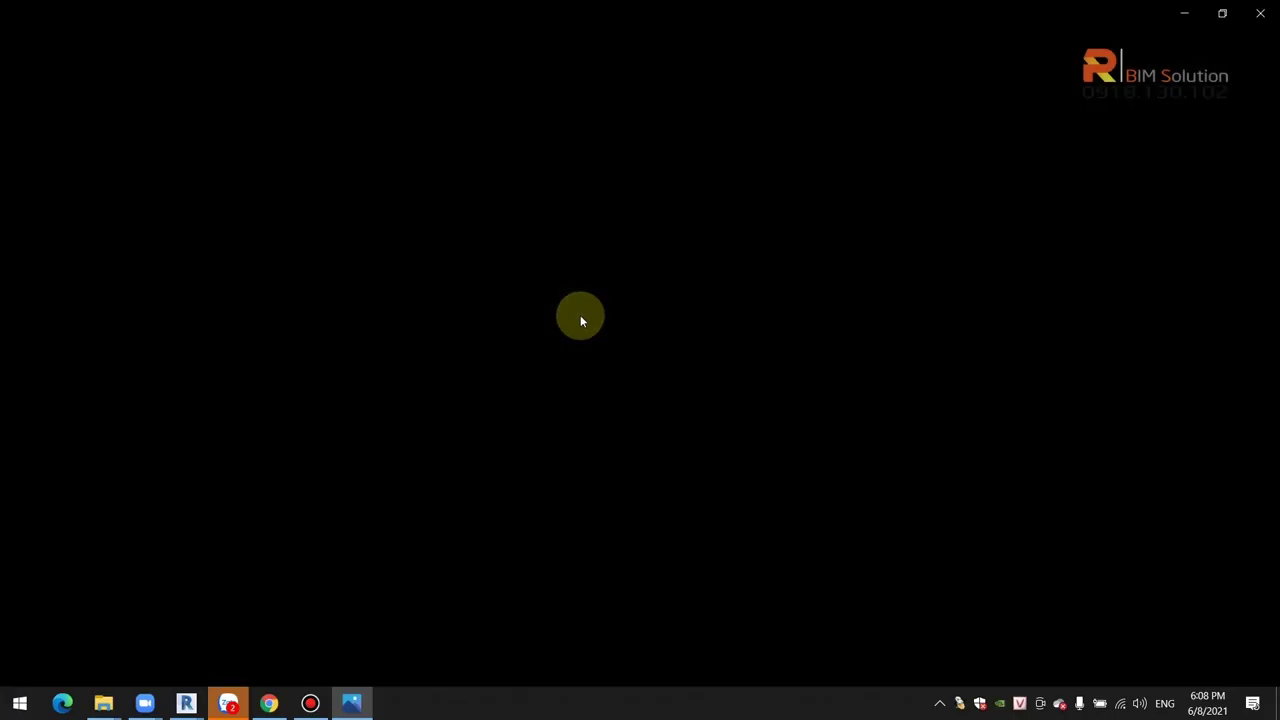
left_click_drag(996, 35, 891, 69)
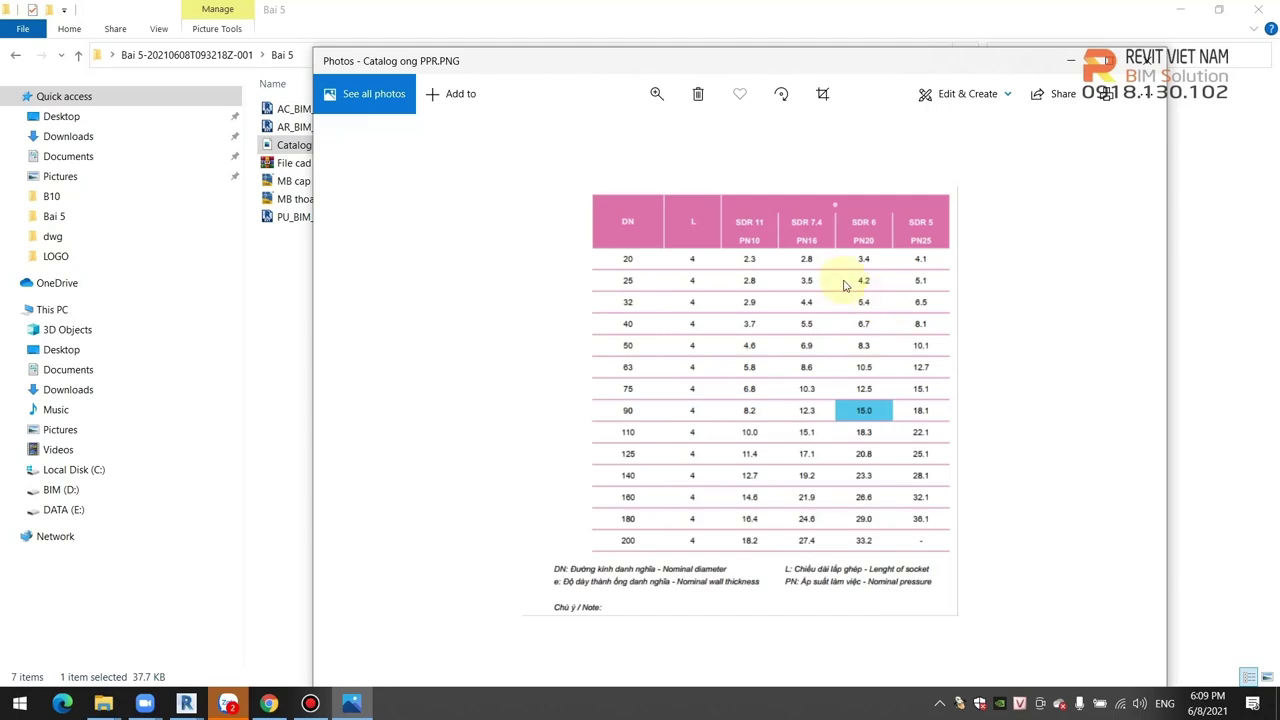
left_click(1145, 61)
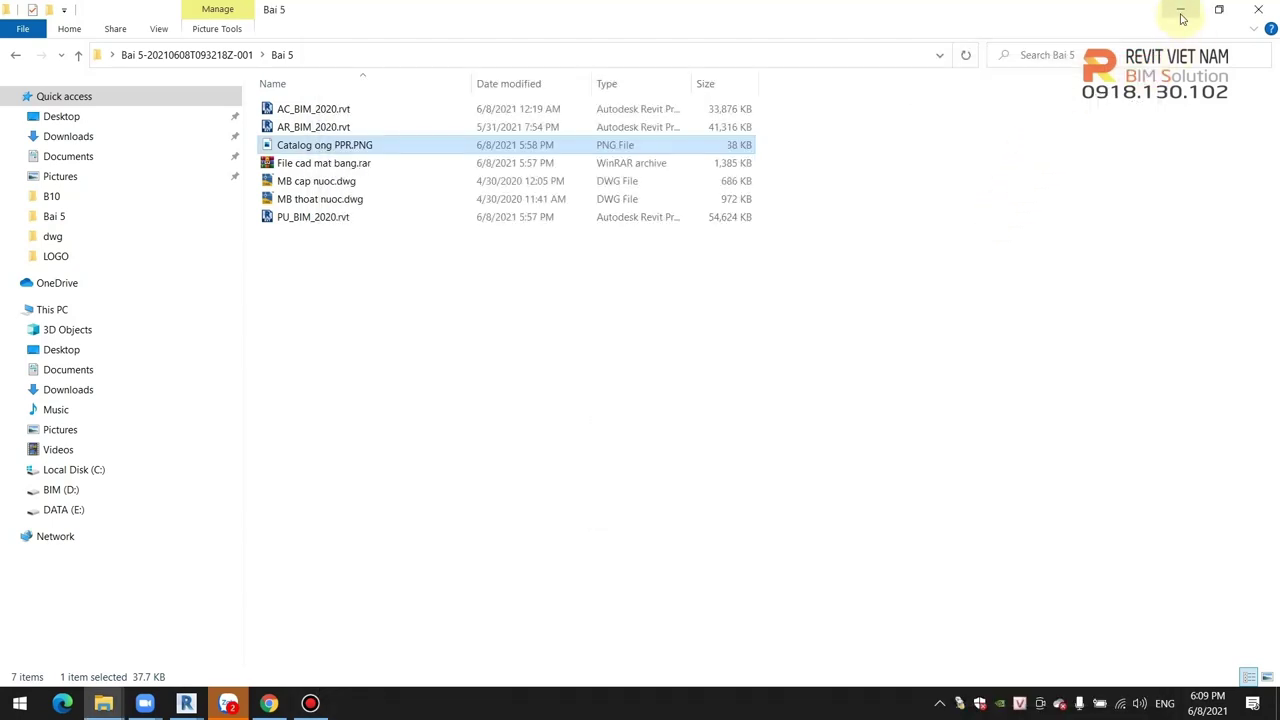
Back in Revit, import Catalog ong PPR.PNG as a raster image via Import Image.
left_click(1180, 9)
scroll(608, 346, "down", 2)
scroll(608, 357, "down", 2)
scroll(680, 413, "up", 3)
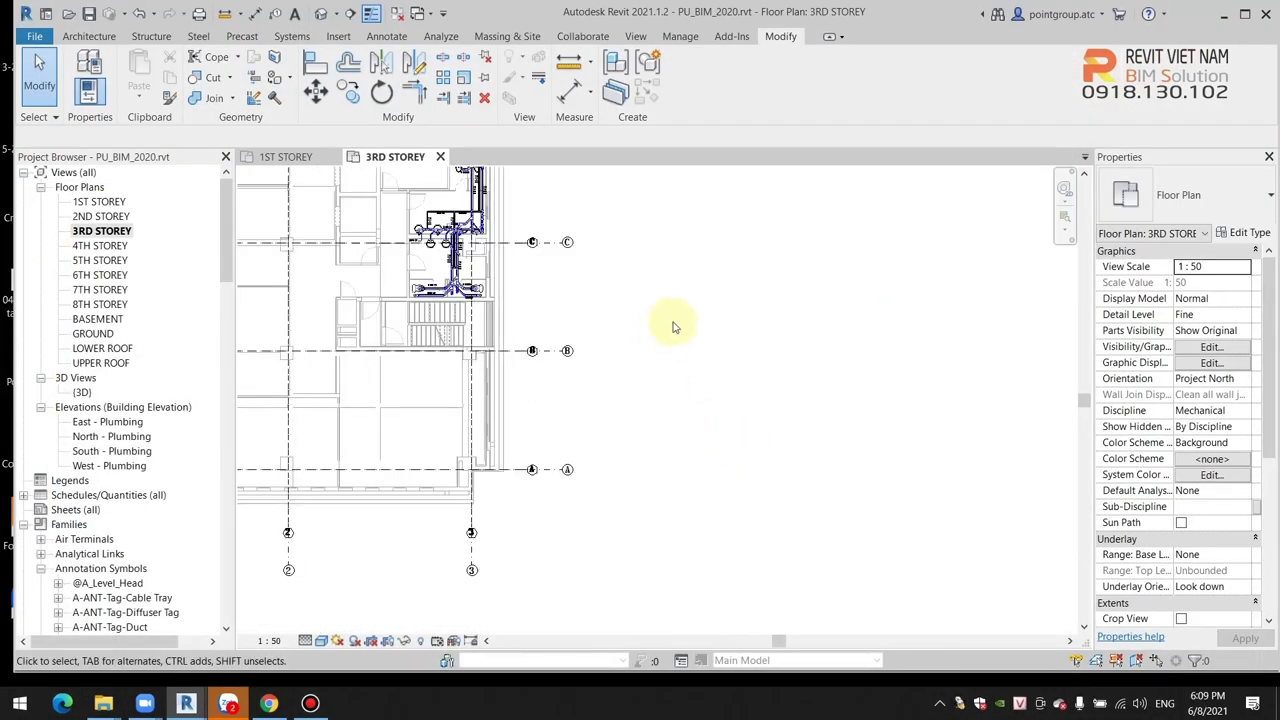
scroll(686, 371, "down", 2)
scroll(605, 385, "up", 2)
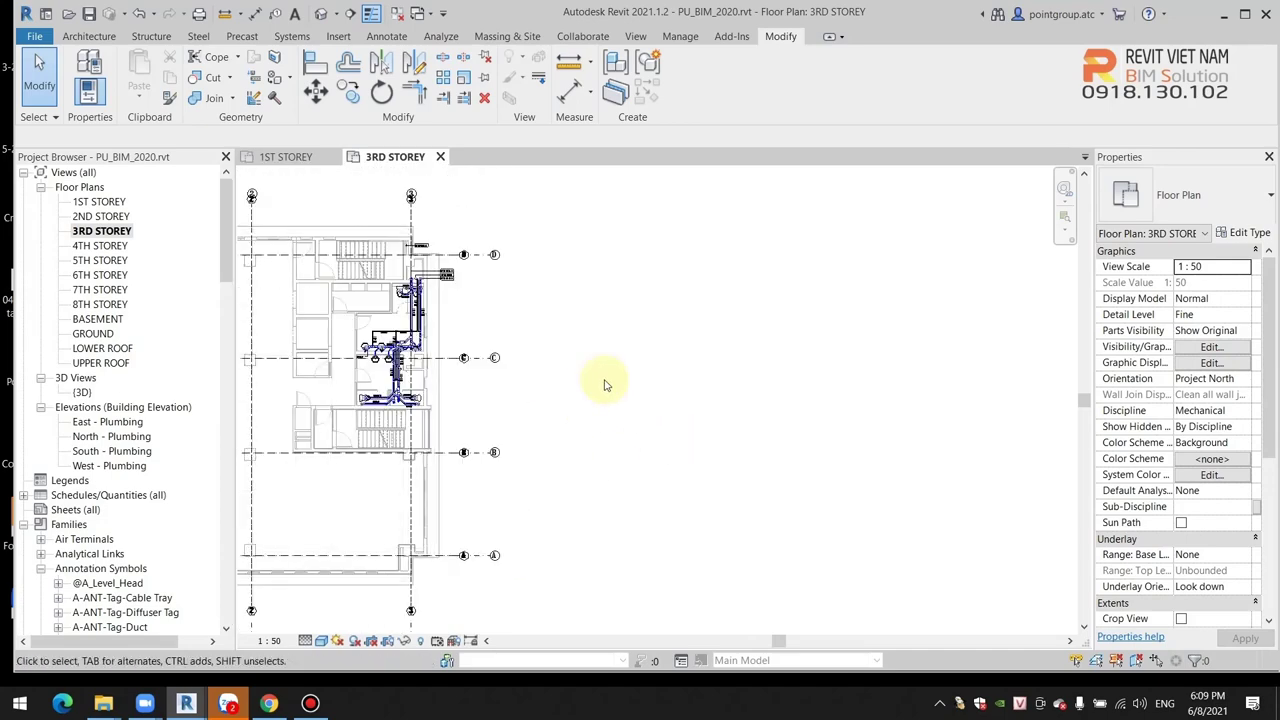
scroll(606, 380, "down", 1)
left_click(338, 36)
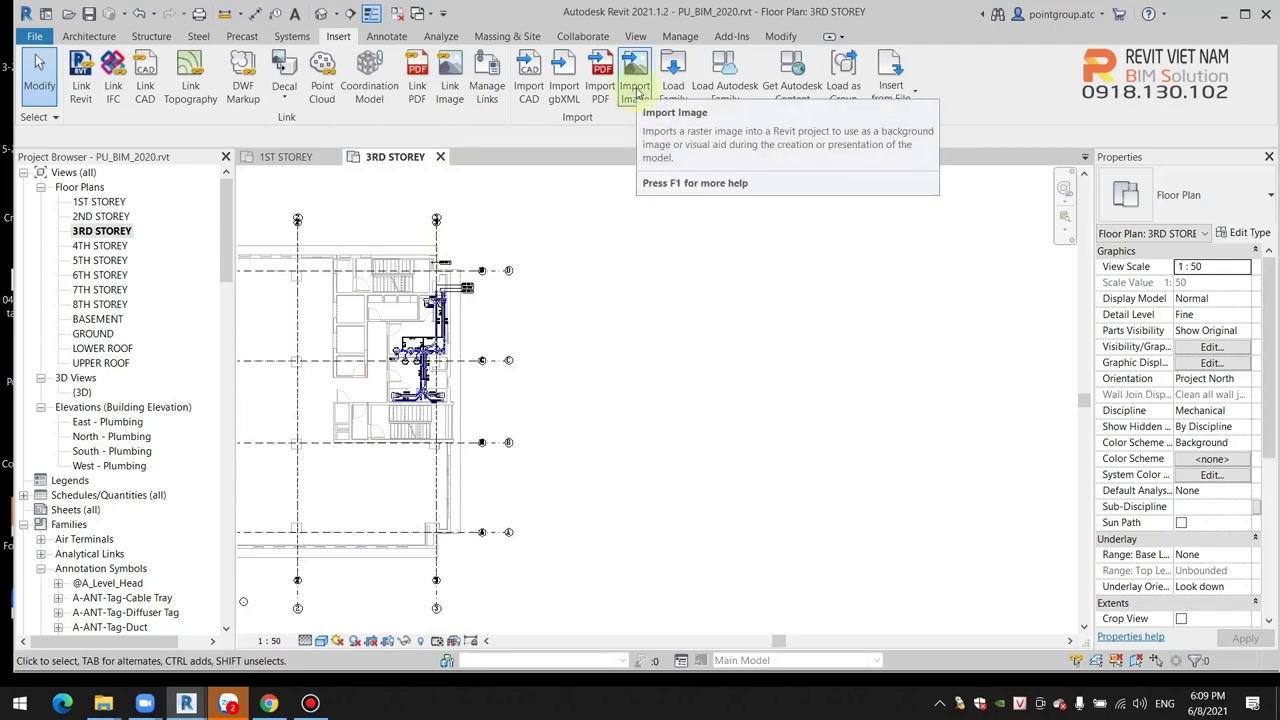
left_click(640, 93)
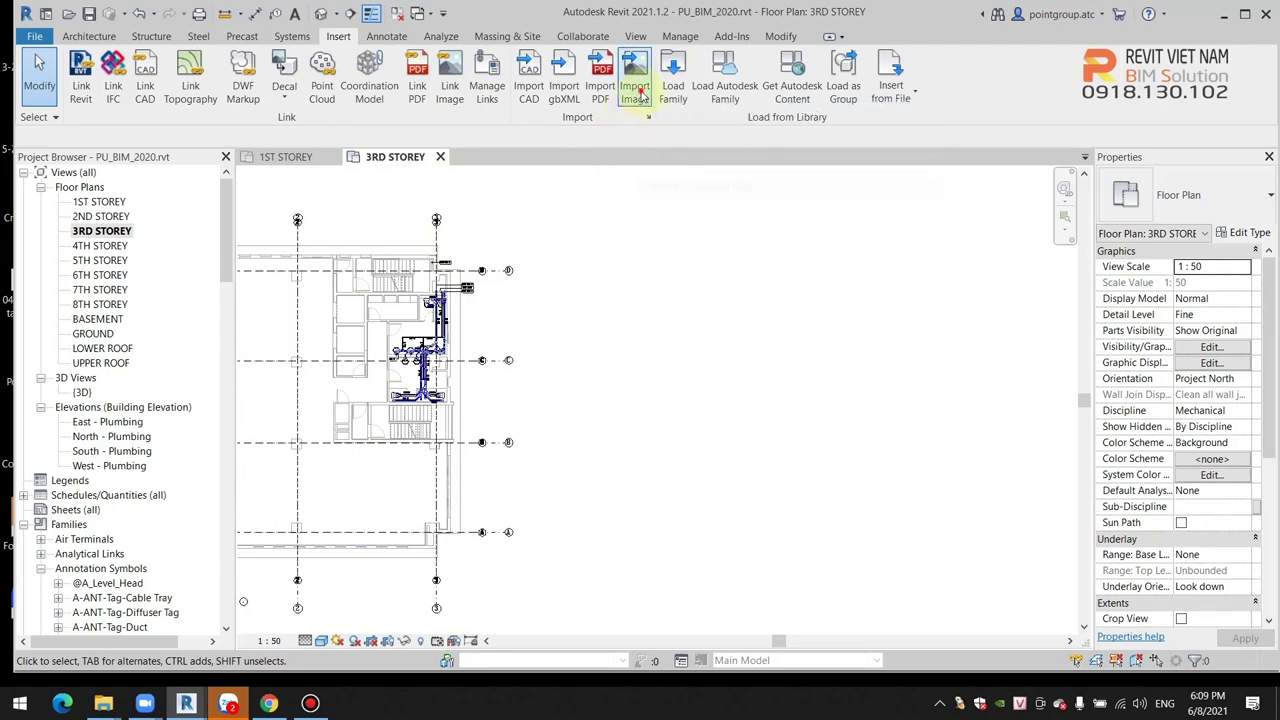
left_click(400, 180)
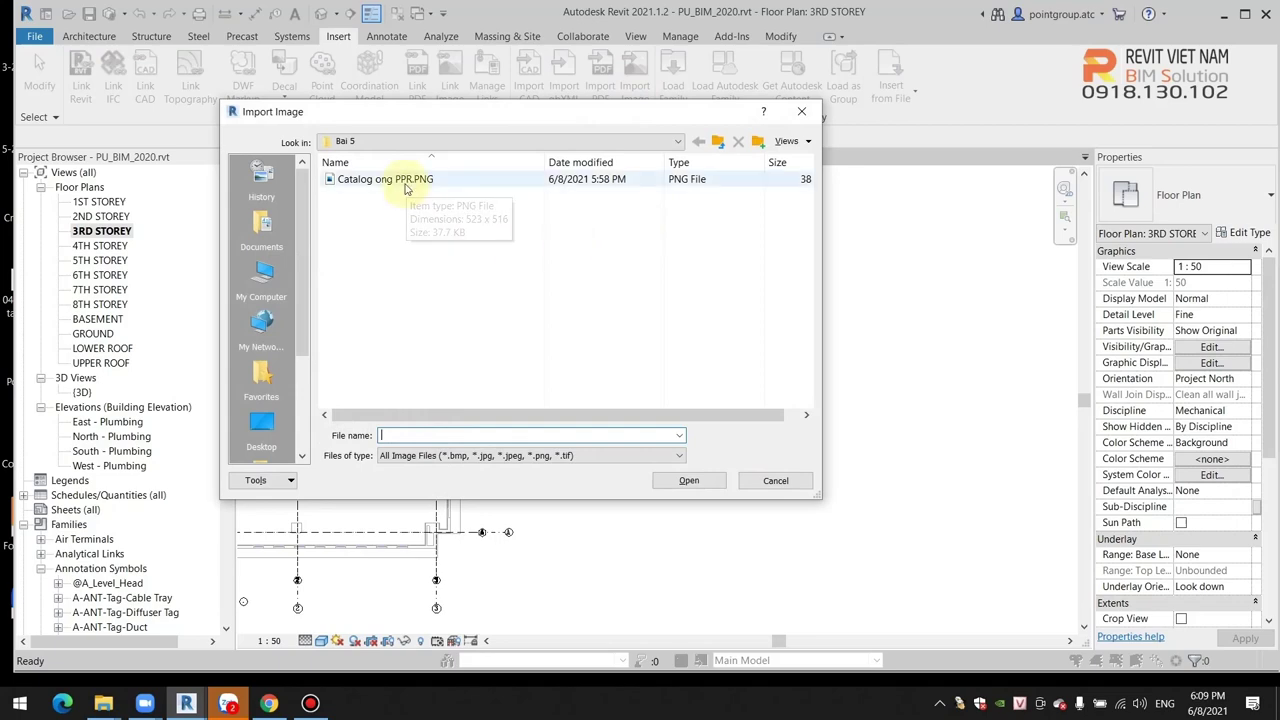
left_click(681, 482)
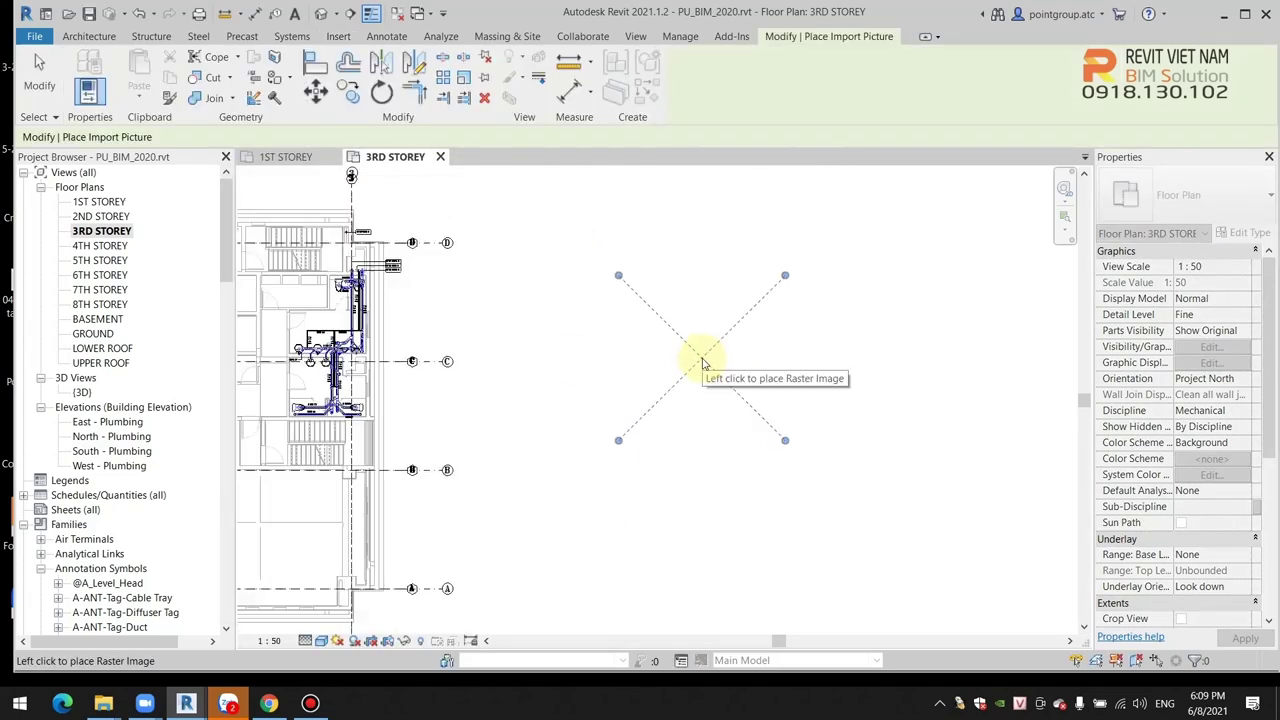
Place the size table to the right of the building and centre it in view.
left_click(714, 374)
left_click(875, 395)
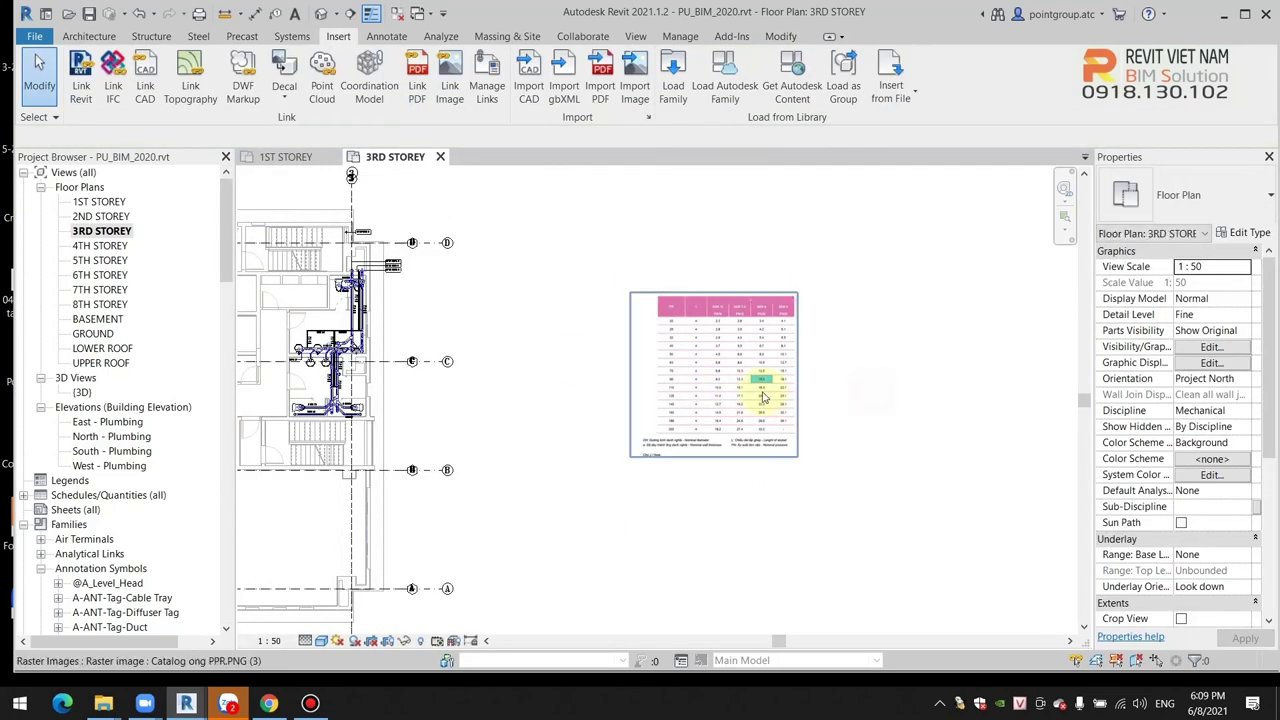
scroll(700, 398, "up", 5)
scroll(630, 400, "down", 2)
scroll(610, 400, "down", 1)
scroll(669, 407, "down", 1)
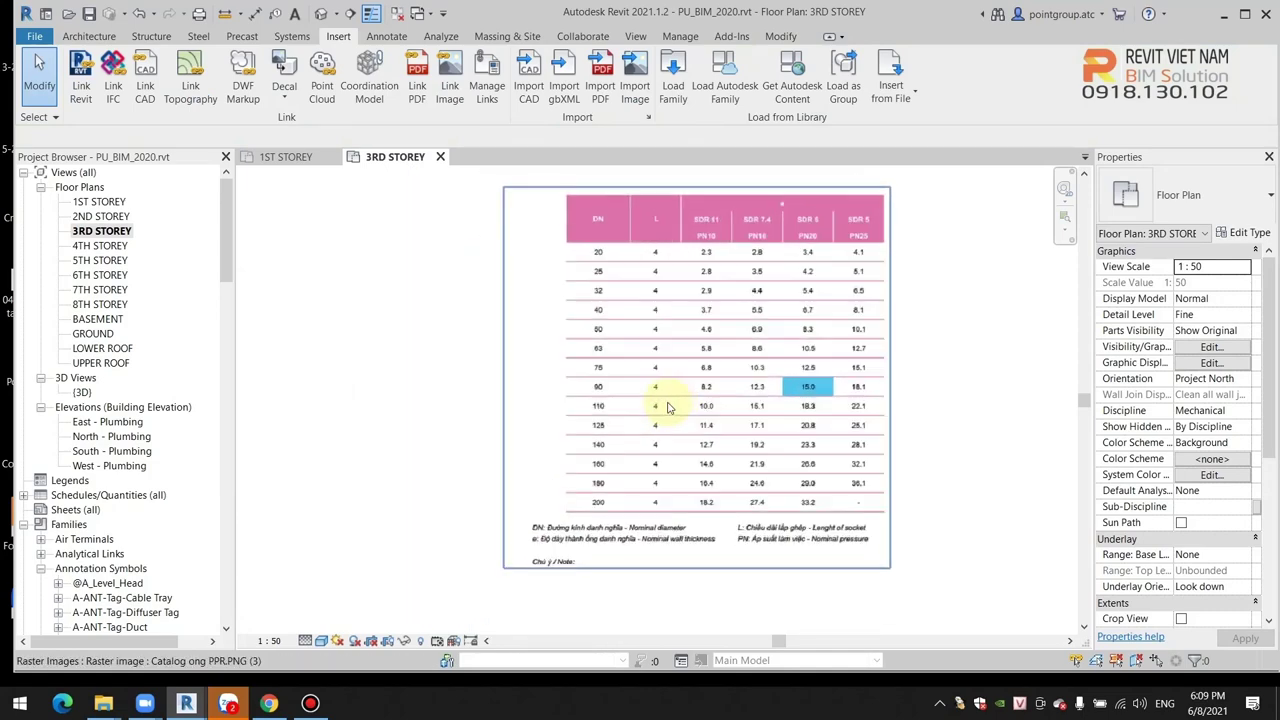
mouse_move(686, 423)
middle_mouse_down()
mouse_move(766, 417)
mouse_move(697, 412)
middle_mouse_up()
scroll(760, 400, "up", 1)
scroll(714, 417, "down", 2)
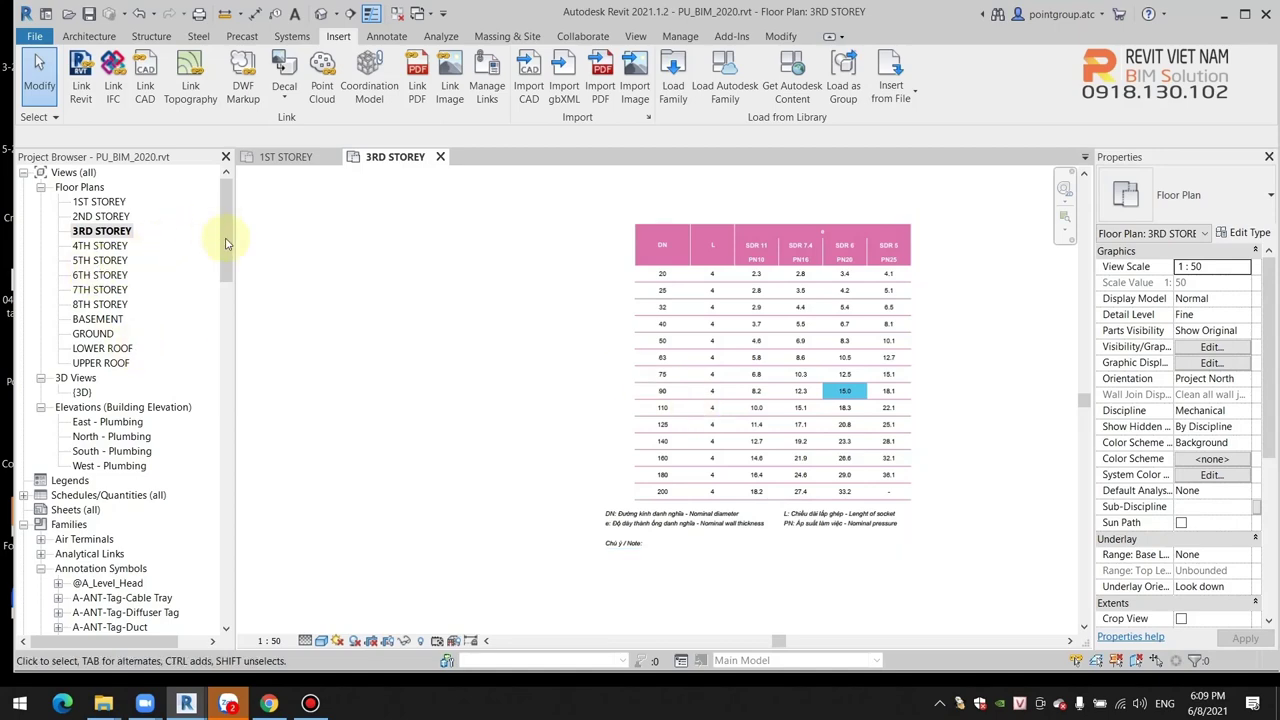
Review the placed PPR size table, then bring up the Systems ribbon tools.
left_click_drag(226, 243, 230, 160)
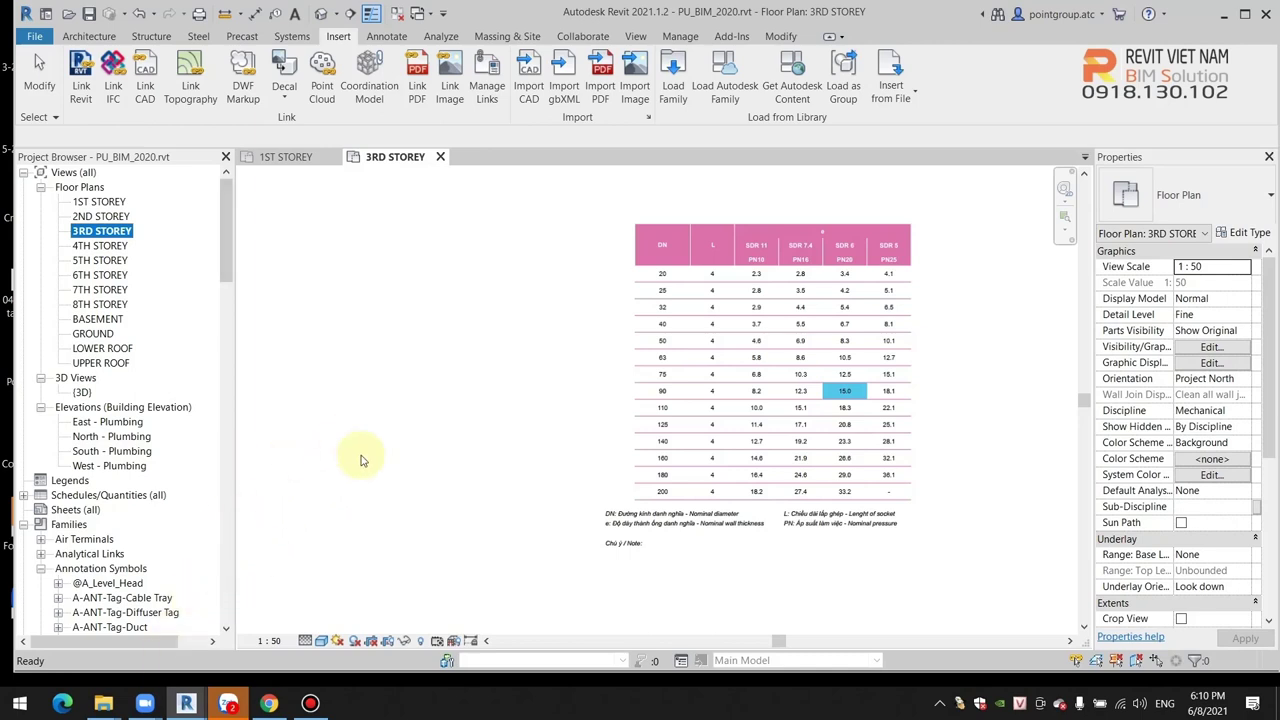
scroll(615, 393, "up", 2)
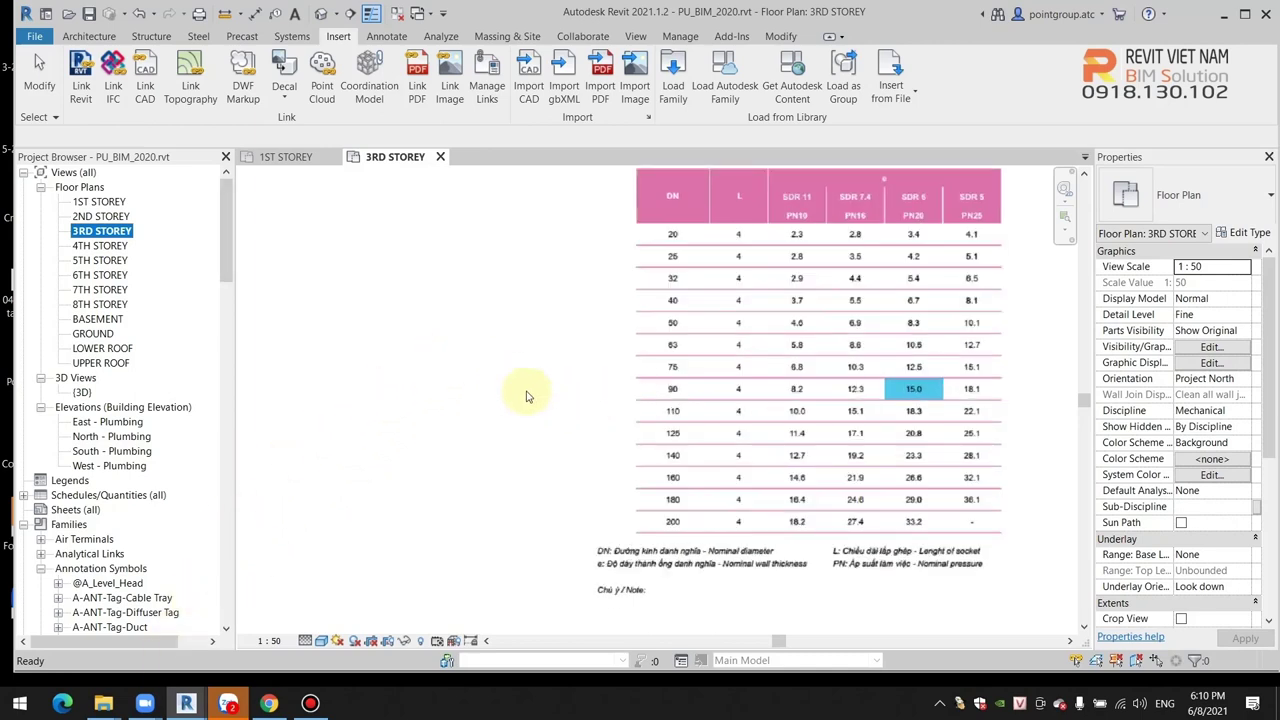
scroll(528, 396, "down", 2)
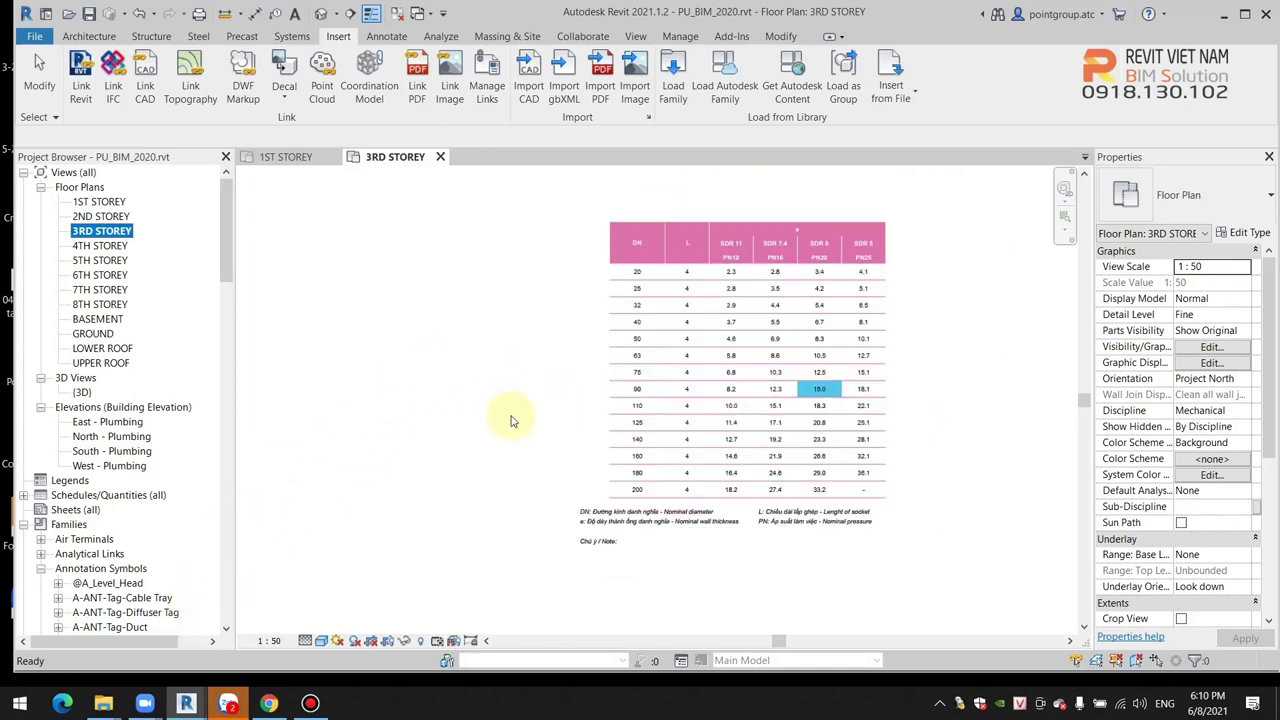
left_click(292, 37)
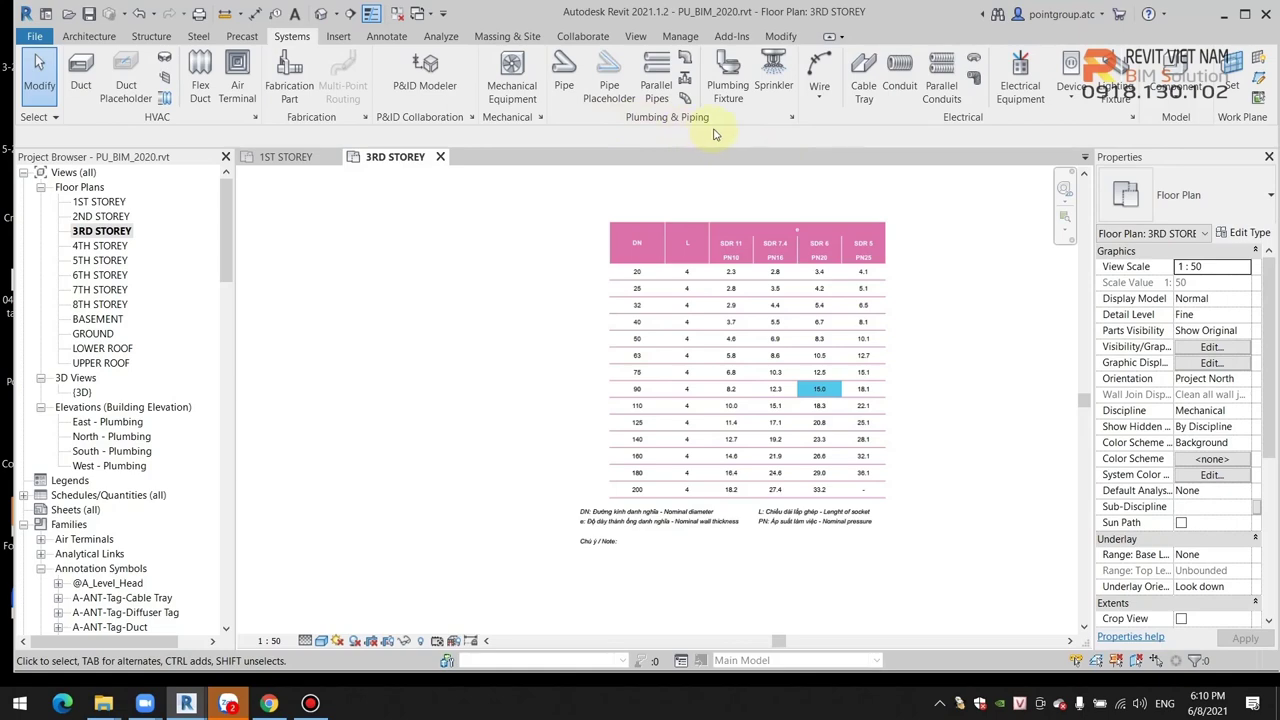
Open Mechanical Settings at Pipe Settings > Segments and Sizes from the Plumbing & Piping launcher.
left_click(793, 118)
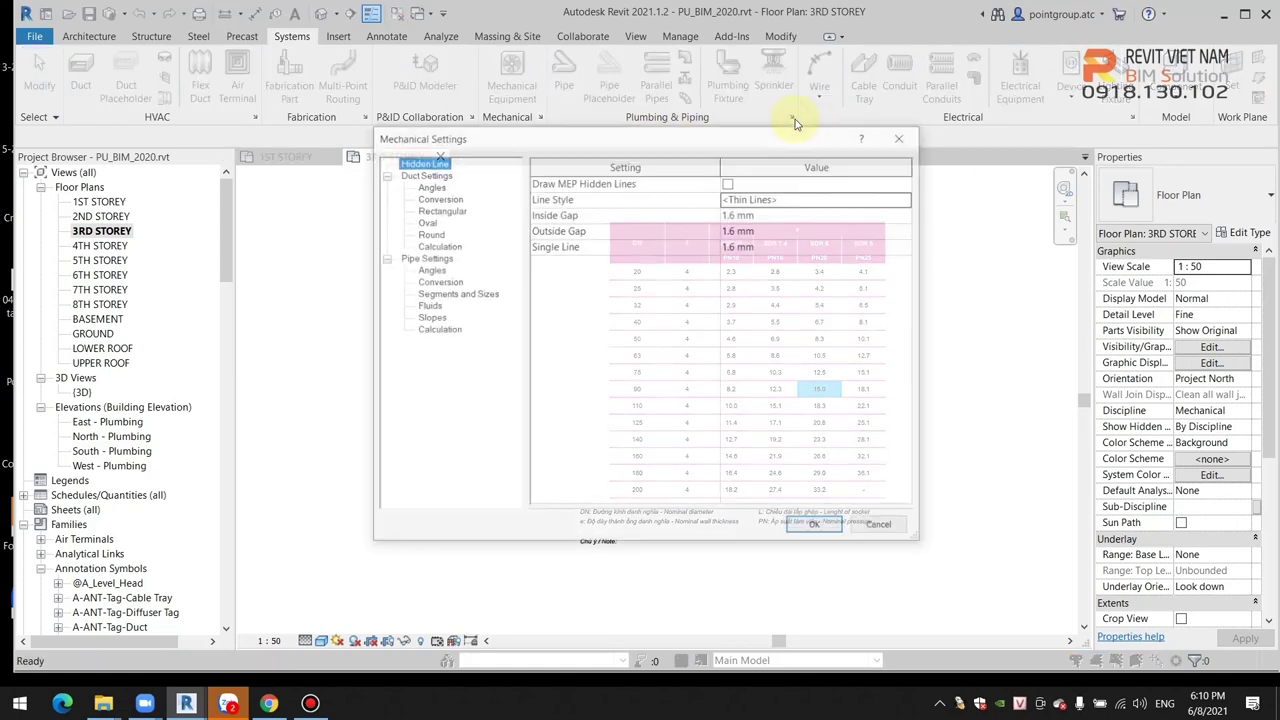
left_click_drag(577, 150, 483, 131)
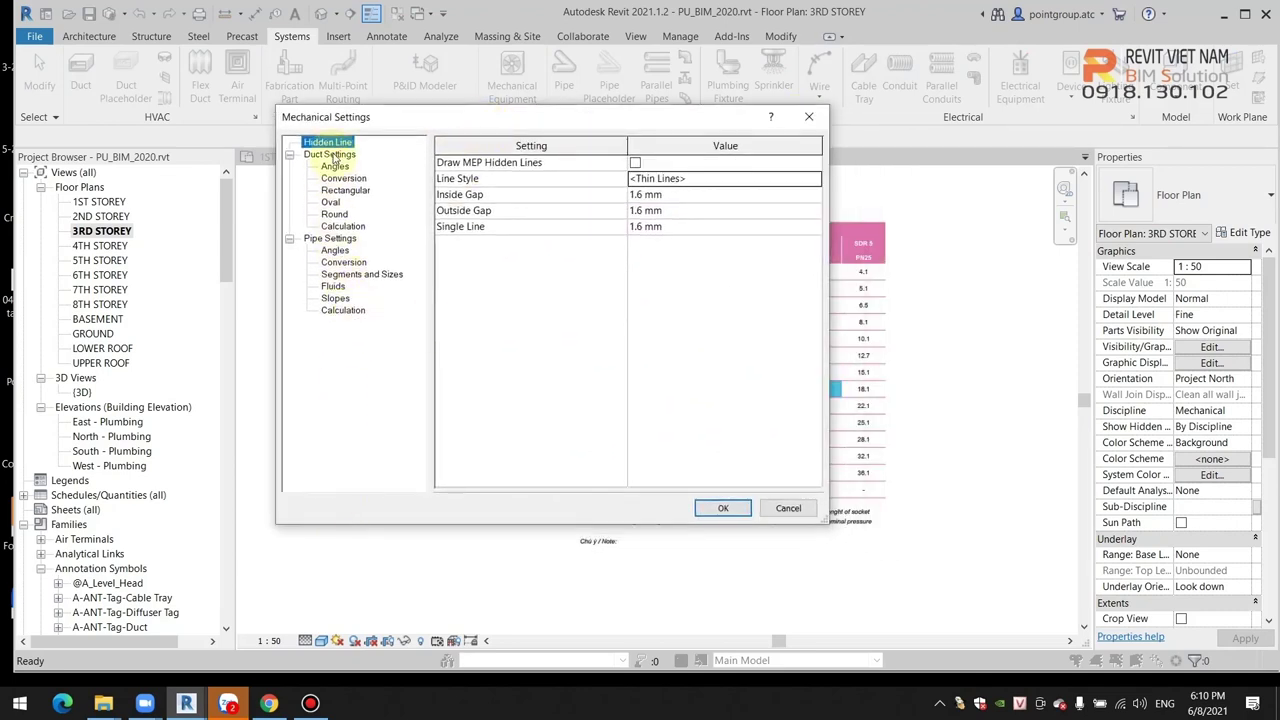
left_click(333, 240)
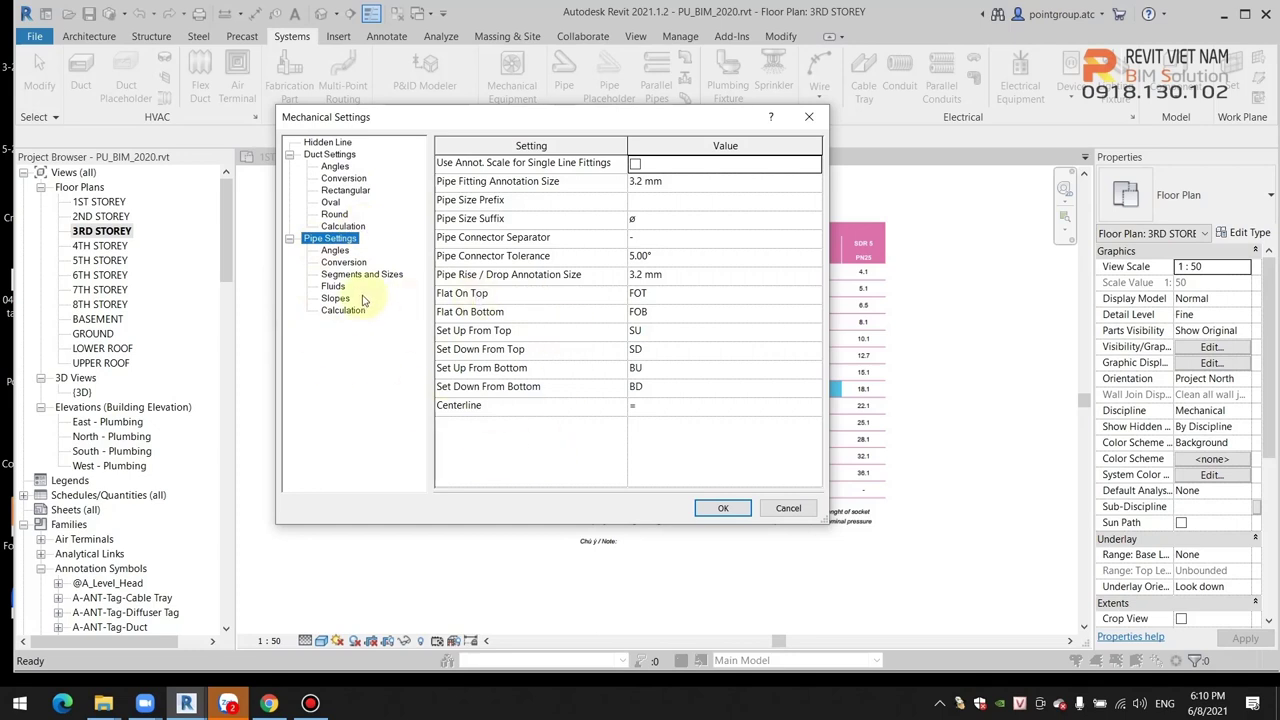
left_click(352, 276)
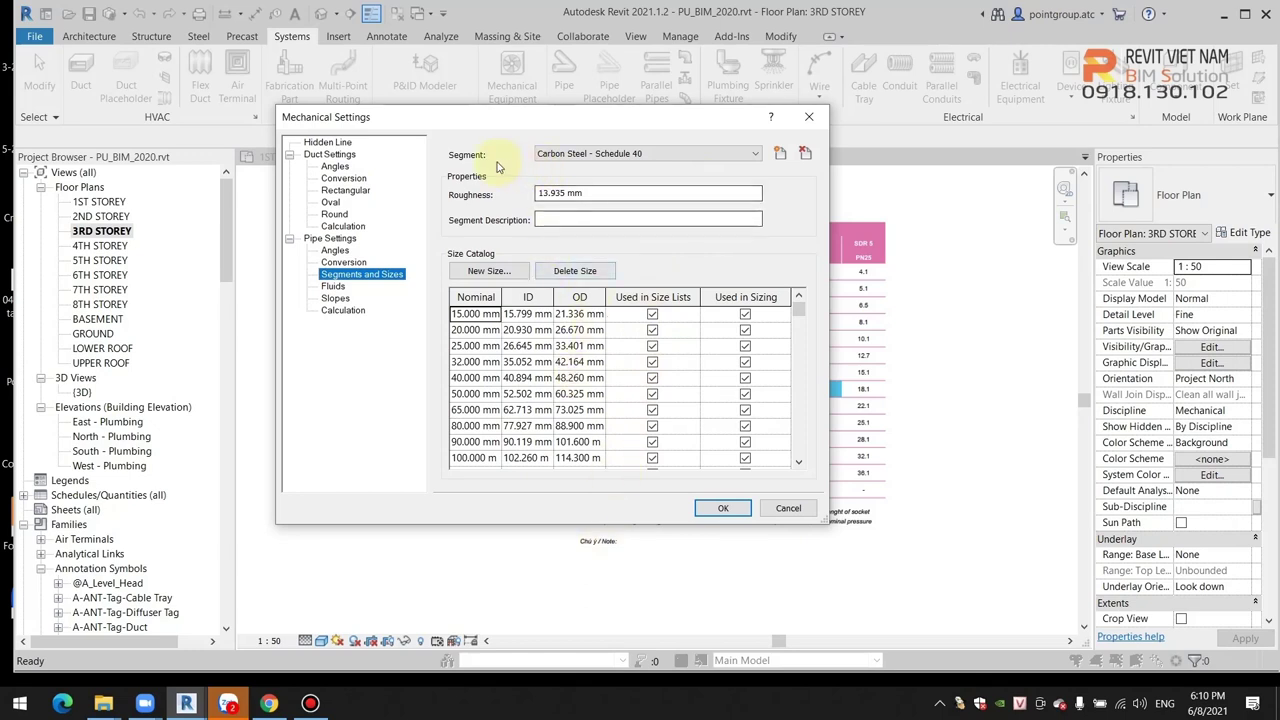
Show the Polyvinyl Chloride - Rigid - Schedule 40 segment and widen the Nominal column.
left_click(600, 156)
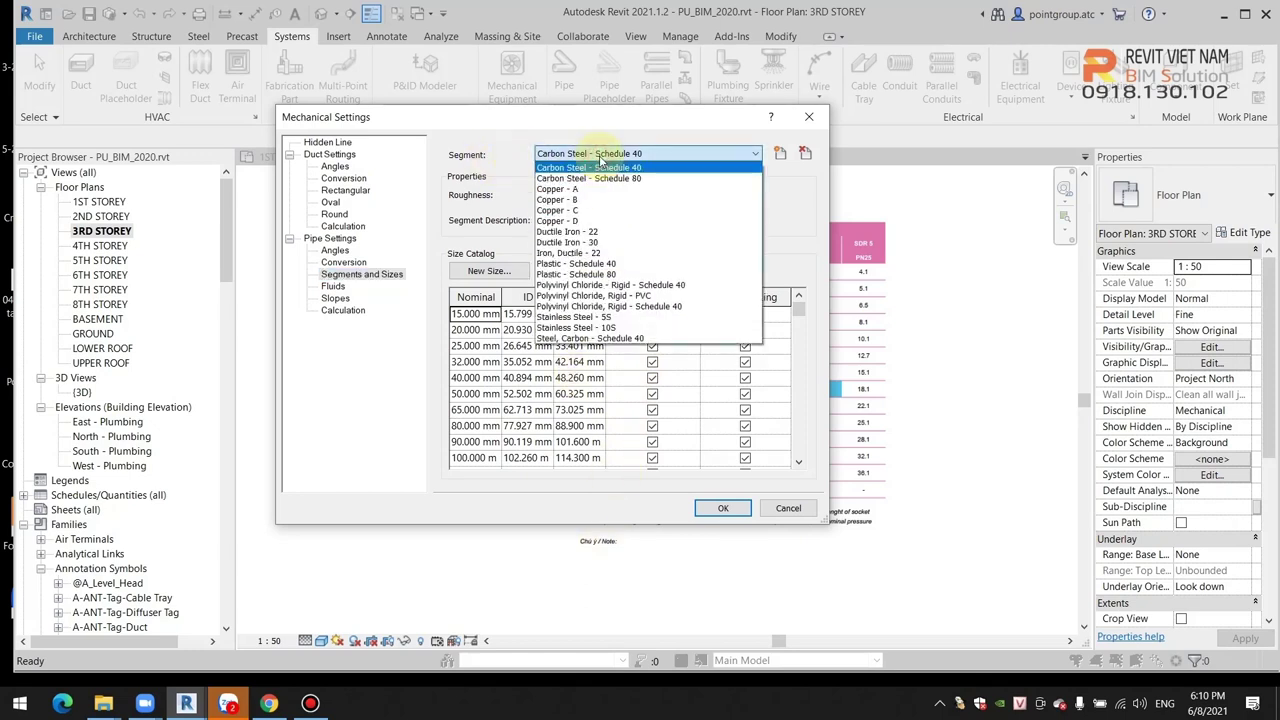
left_click(601, 162)
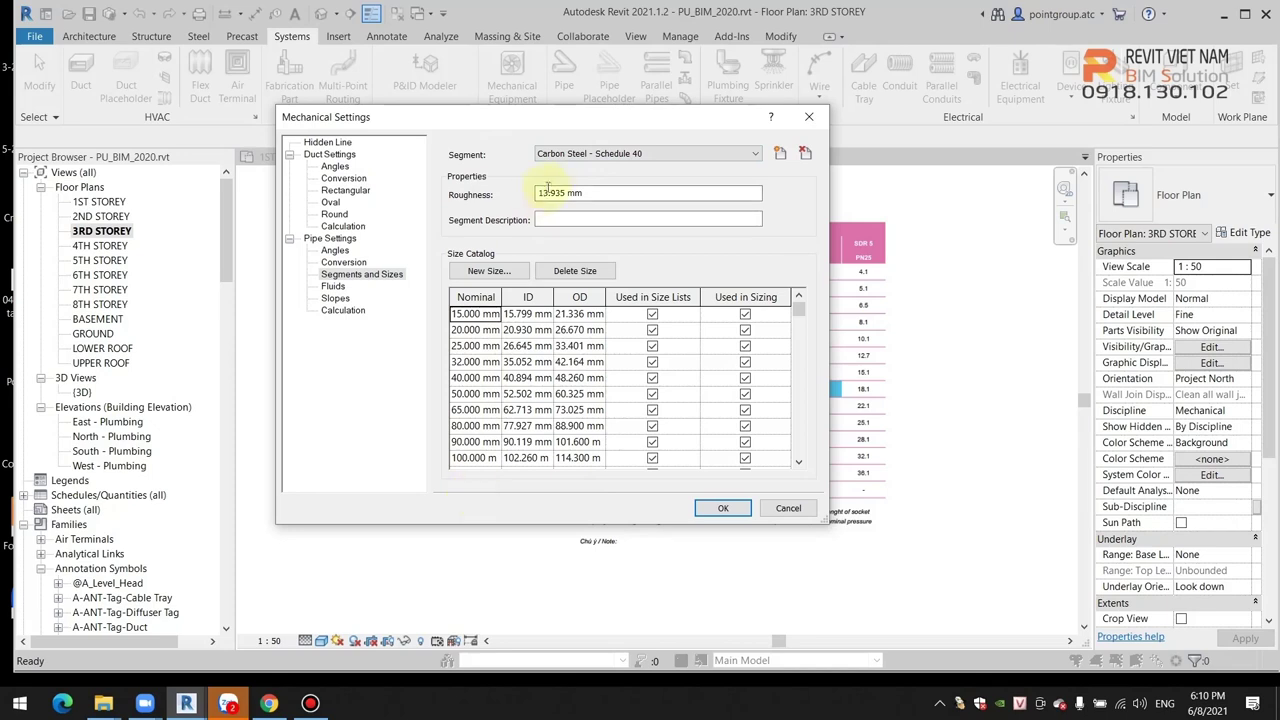
left_click(577, 155)
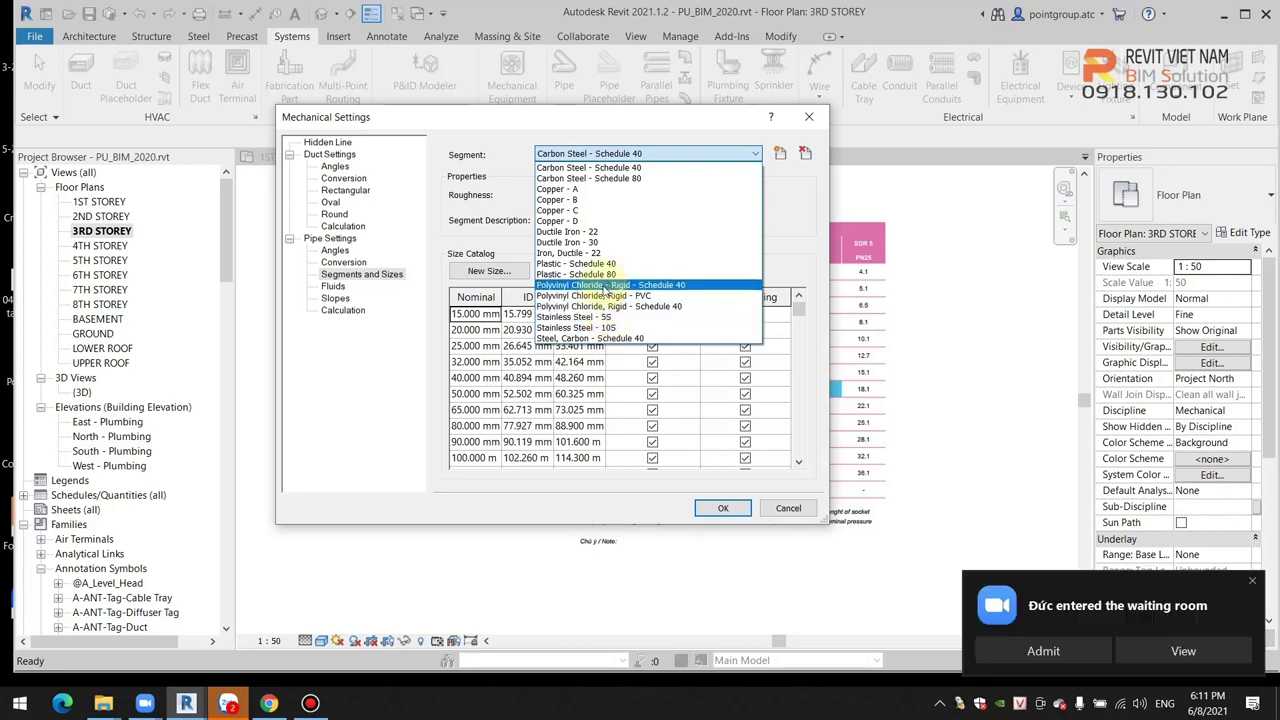
left_click(608, 286)
left_click(1063, 655)
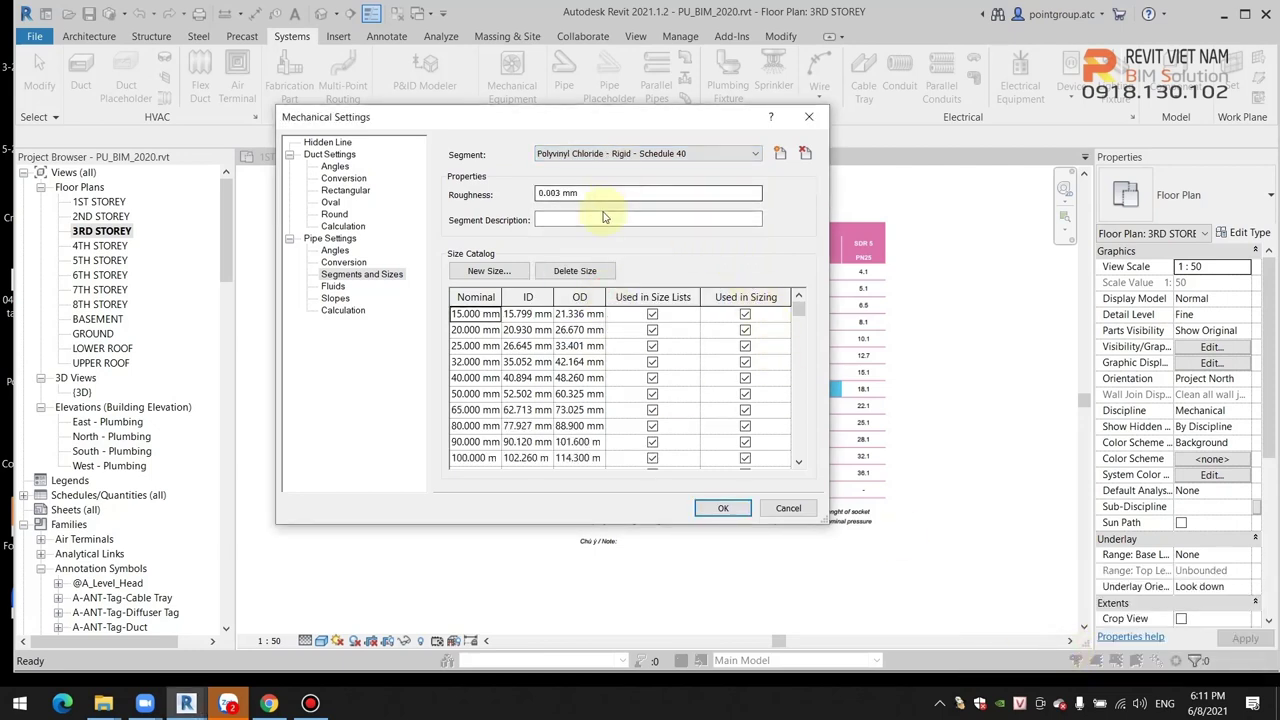
left_click(631, 155)
left_click(631, 155)
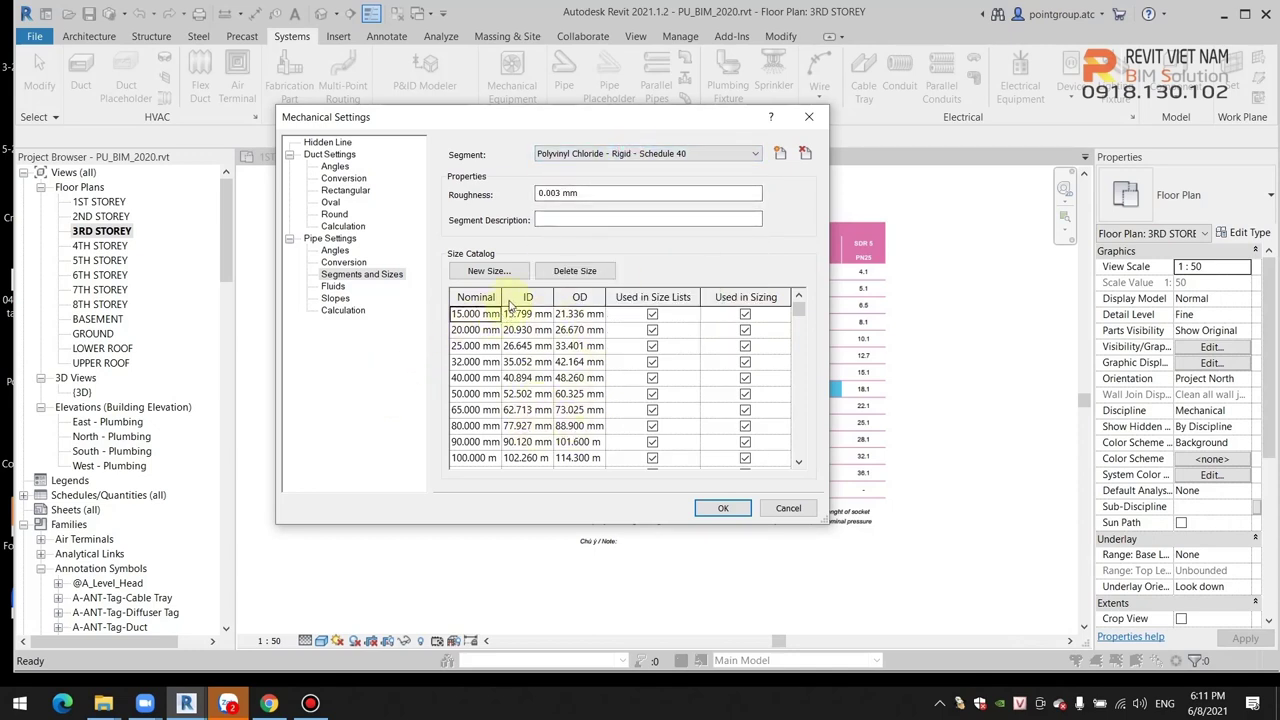
left_click_drag(501, 297, 533, 296)
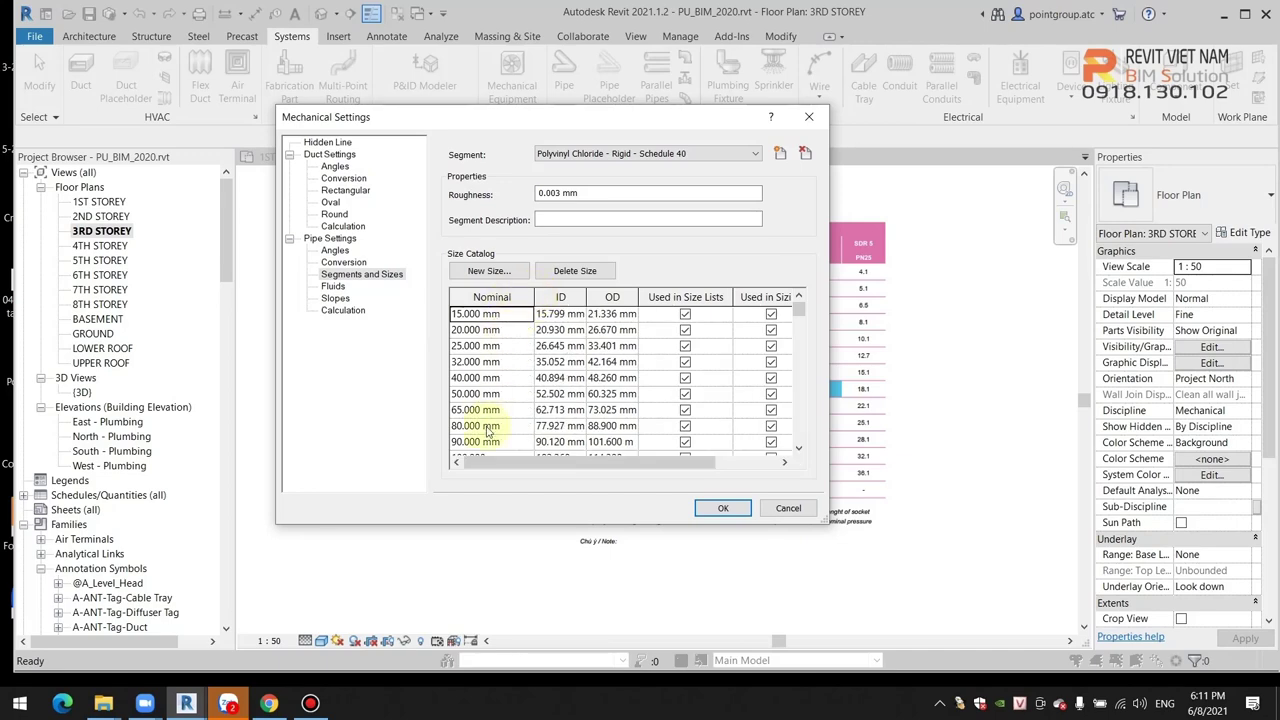
left_click_drag(664, 125, 455, 160)
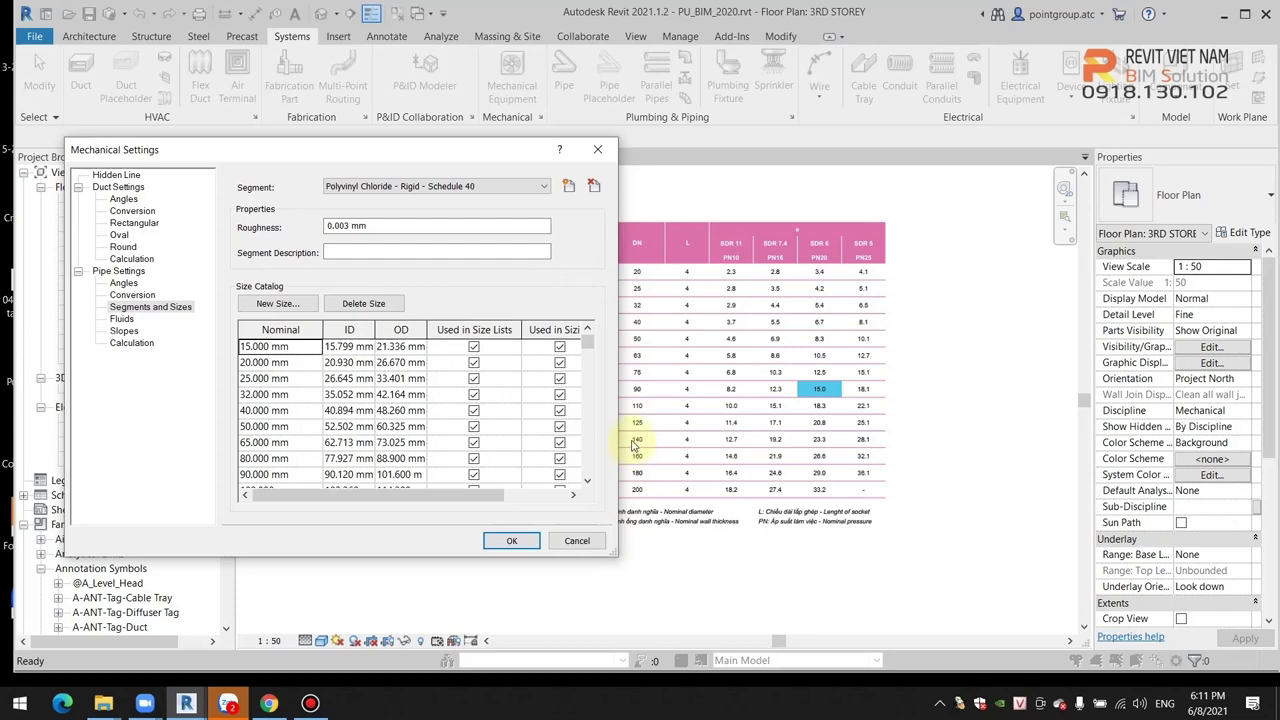
Start a new segment with a new material and schedule/type, copying the PVC Schedule 40 sizes.
left_click(570, 188)
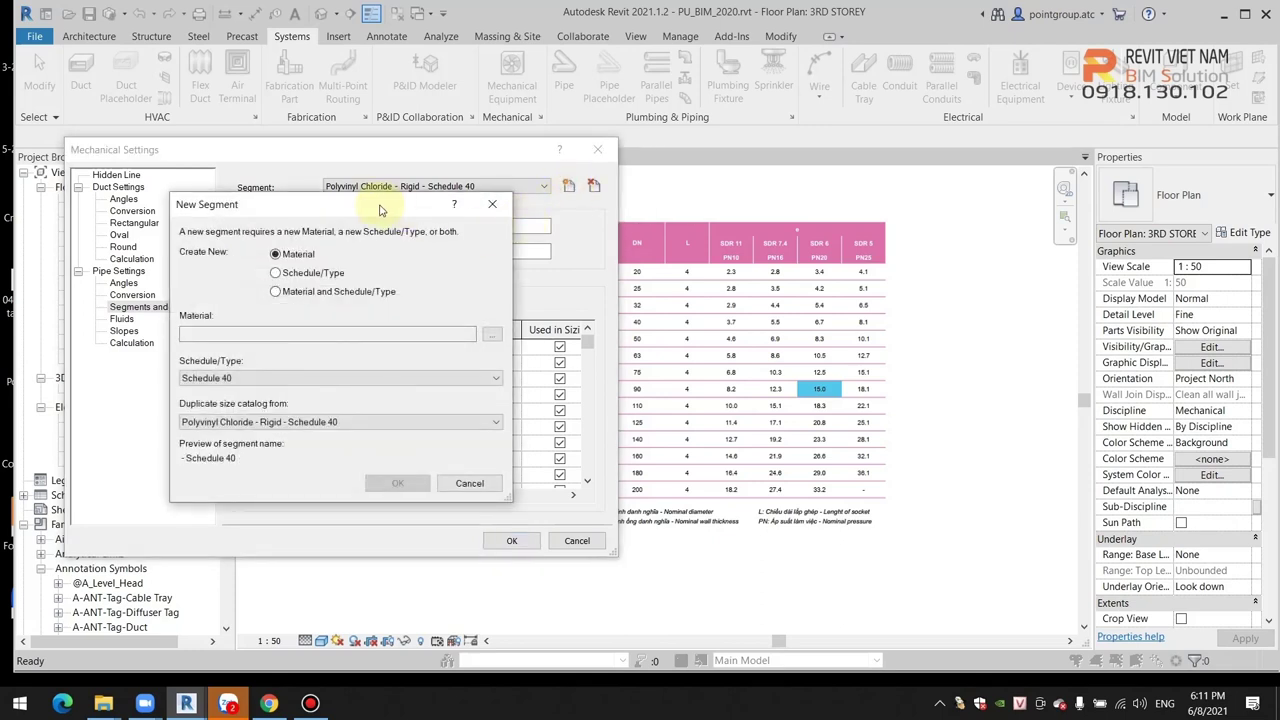
left_click_drag(374, 209, 408, 203)
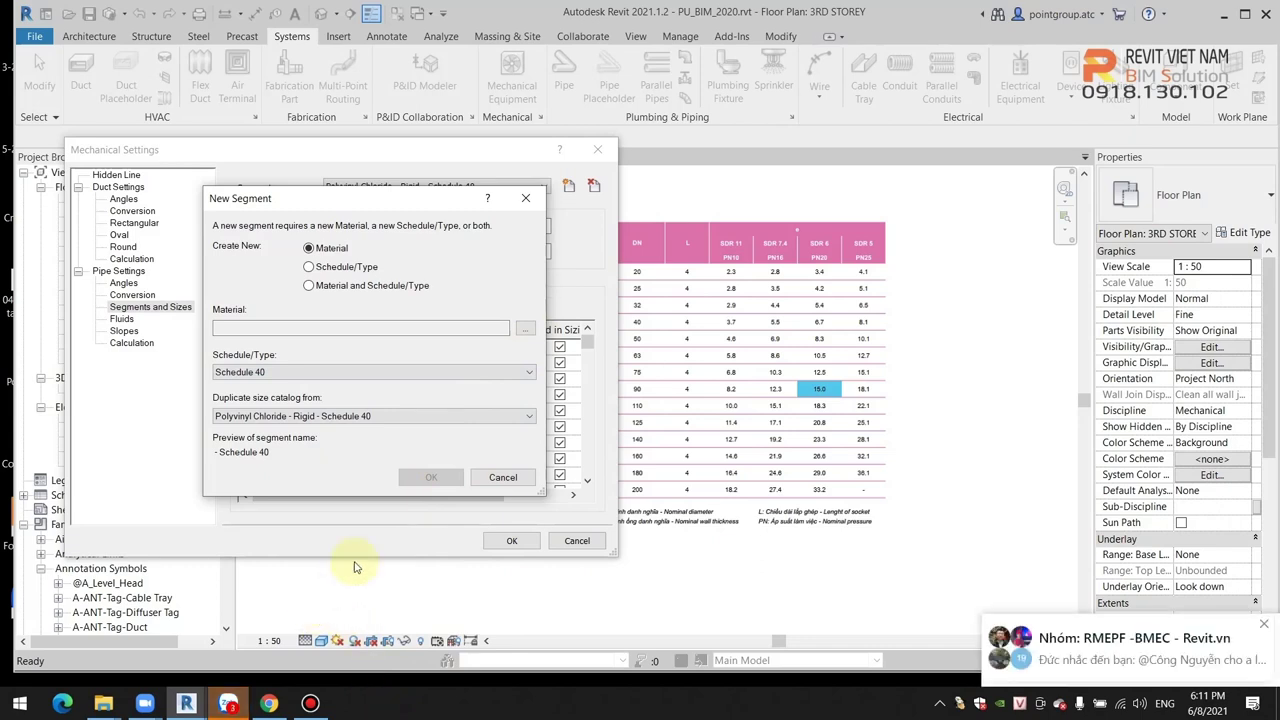
left_click(320, 268)
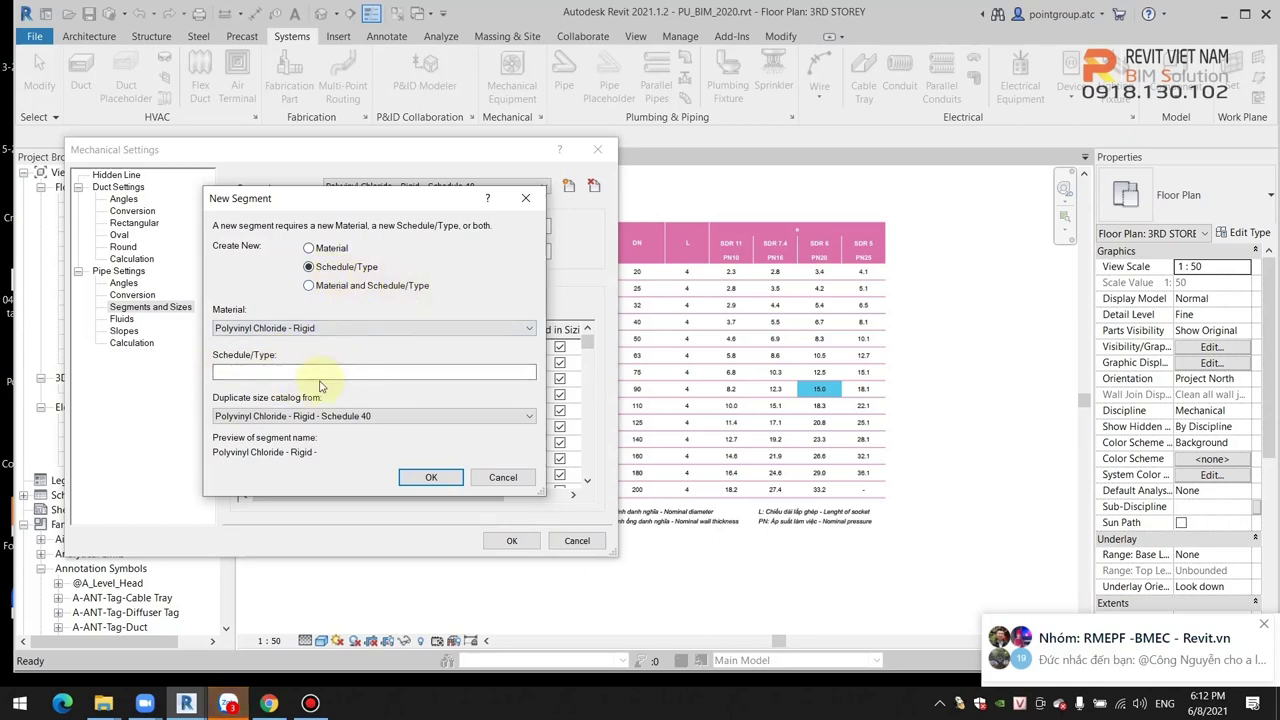
left_click(340, 333)
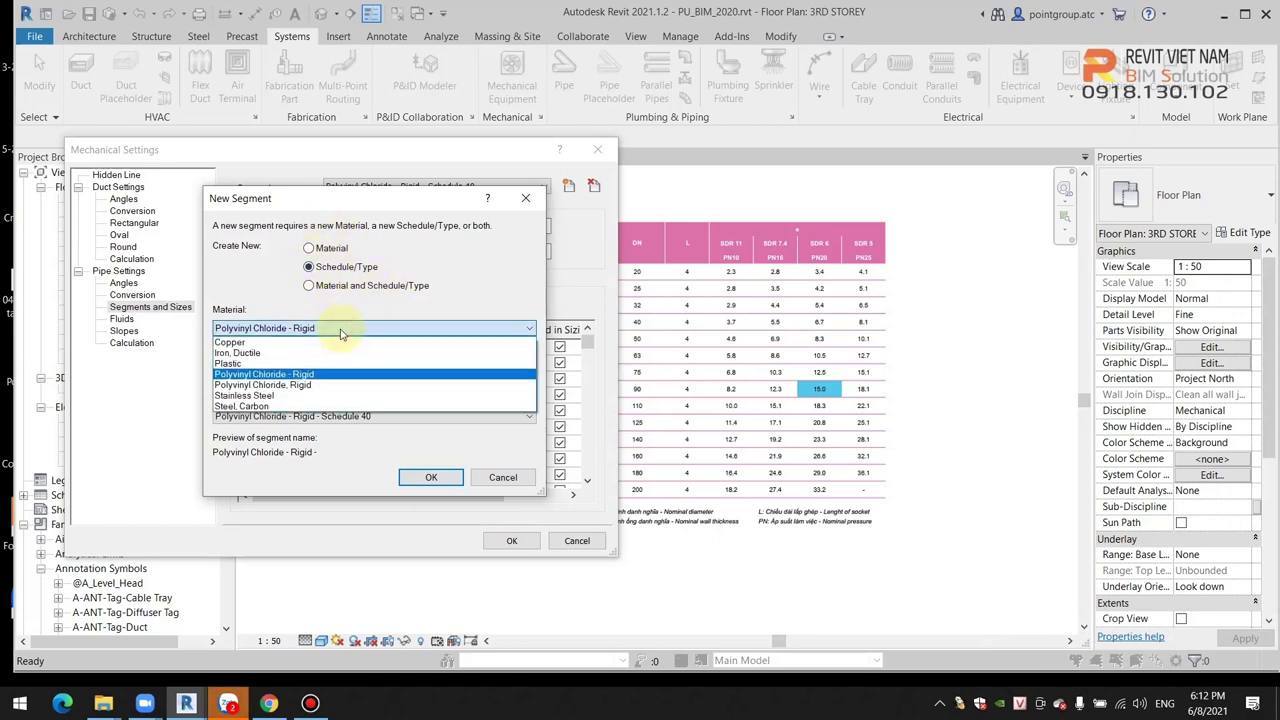
left_click(340, 330)
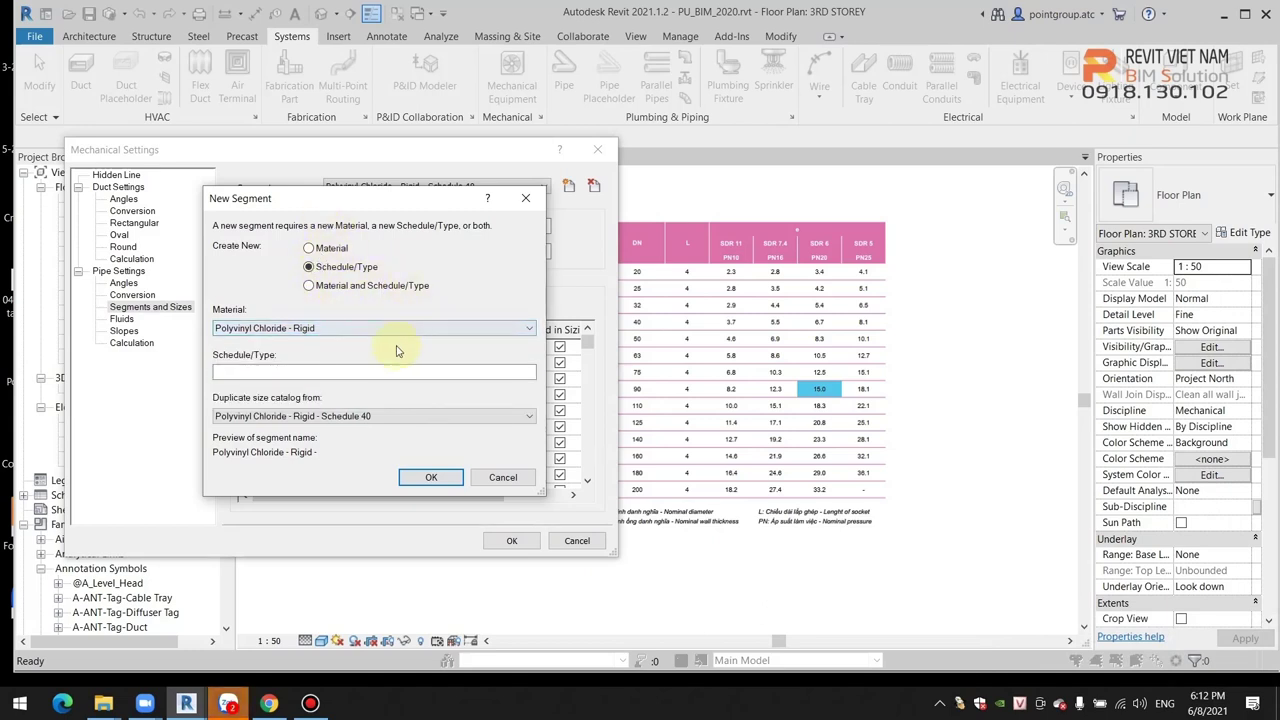
left_click(322, 286)
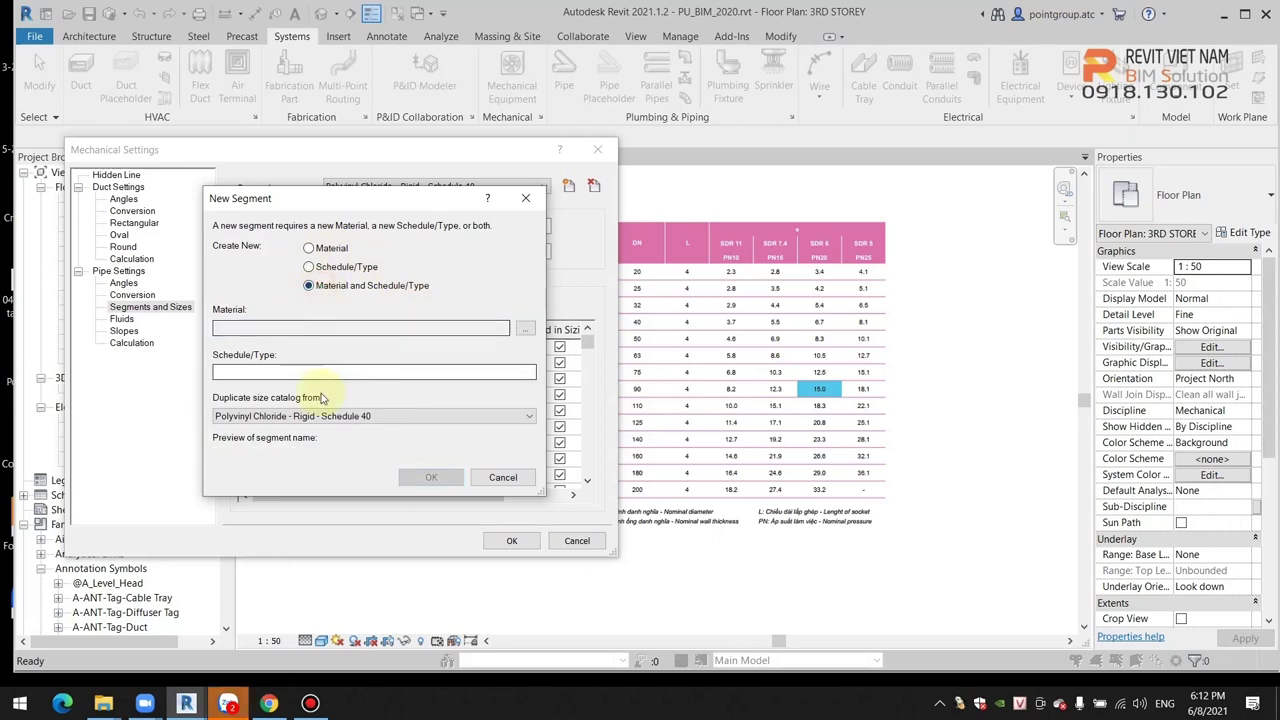
left_click(366, 417)
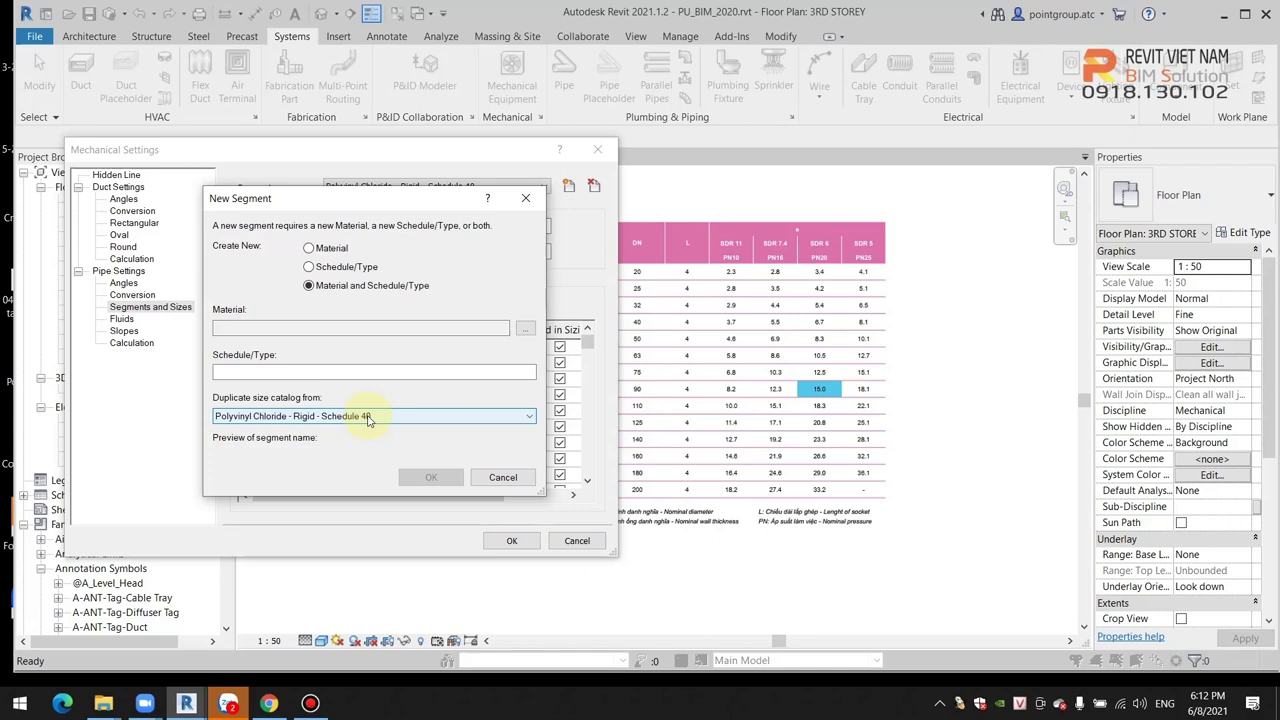
Create a new blank material in the Material Browser for the segment.
left_click(525, 331)
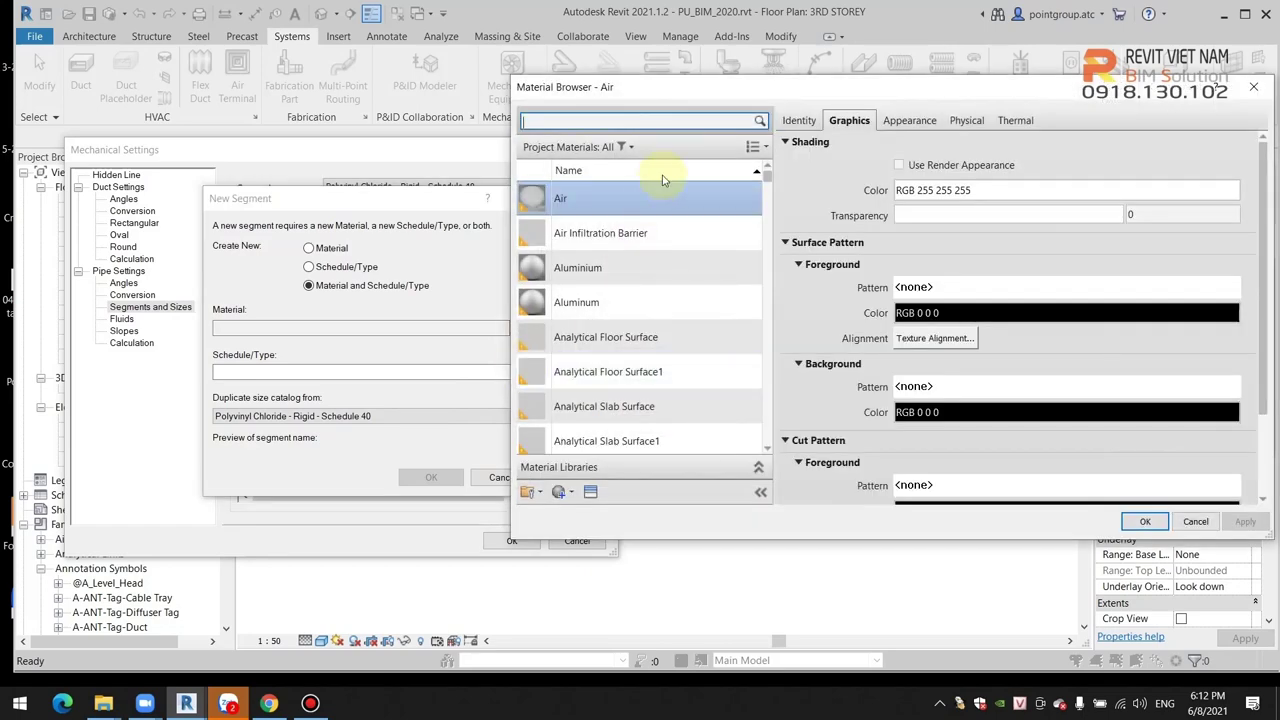
left_click_drag(736, 87, 520, 82)
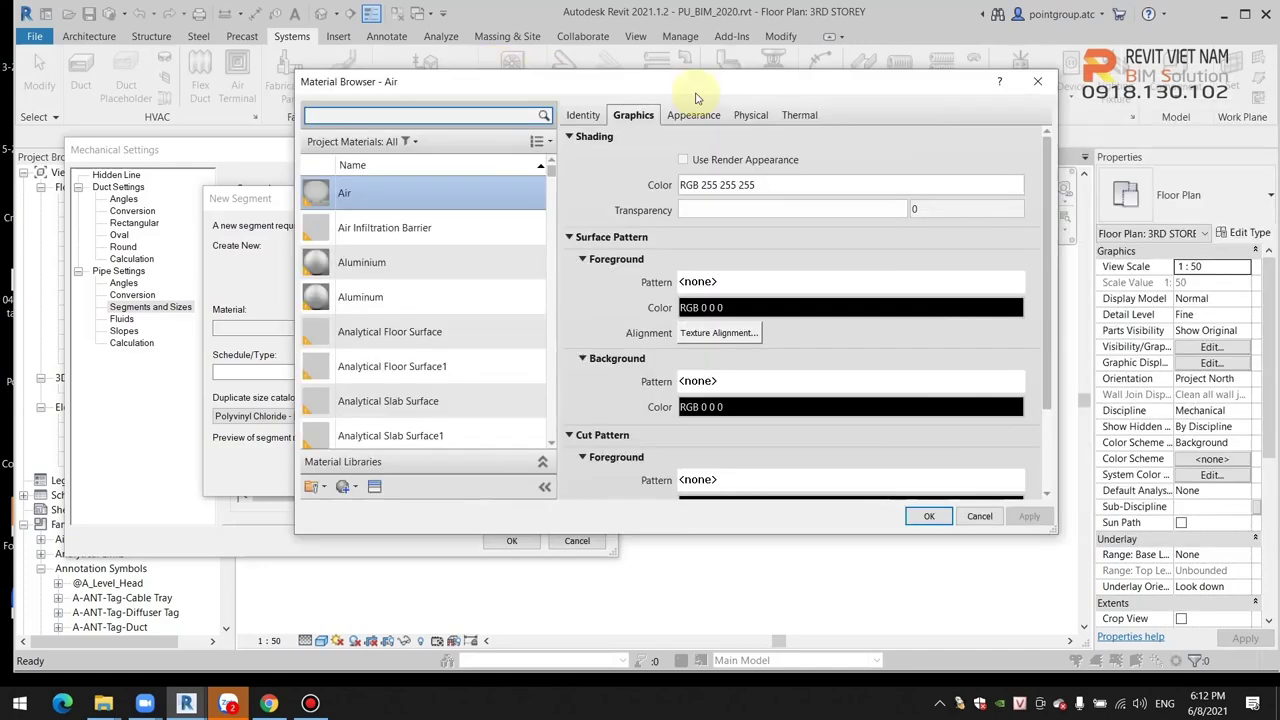
left_click_drag(846, 94, 774, 84)
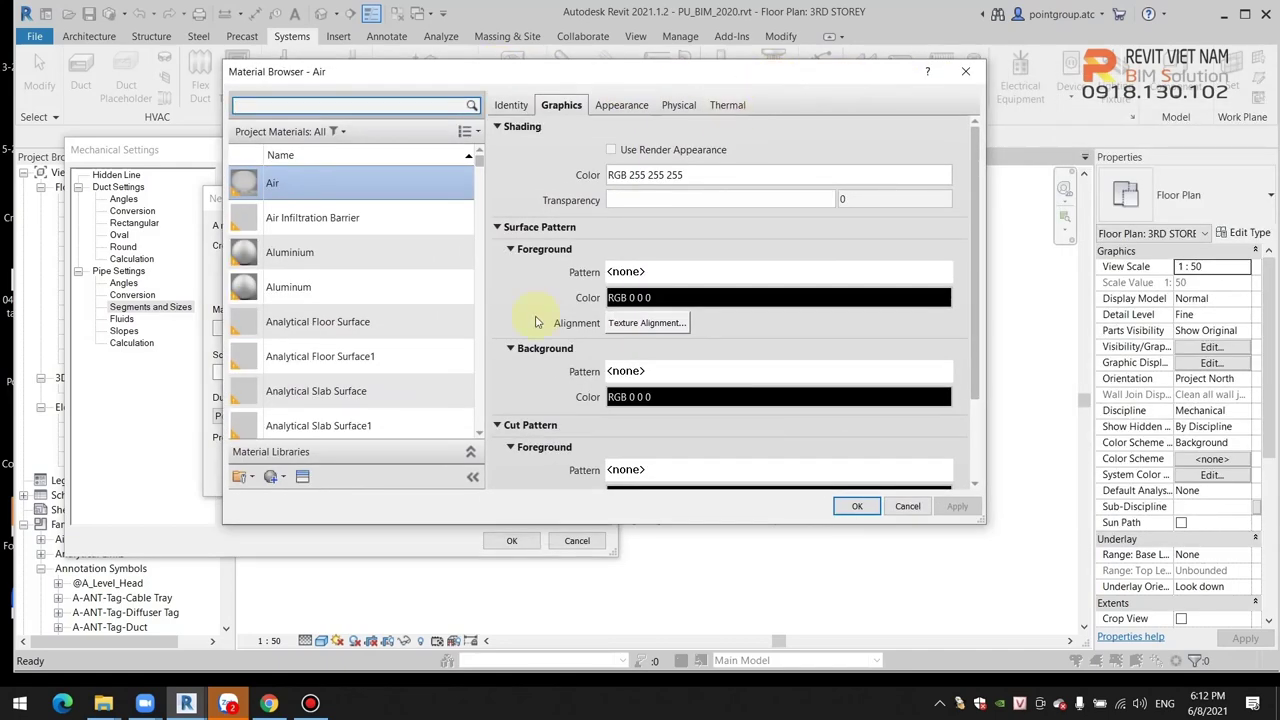
scroll(350, 366, "down", 3)
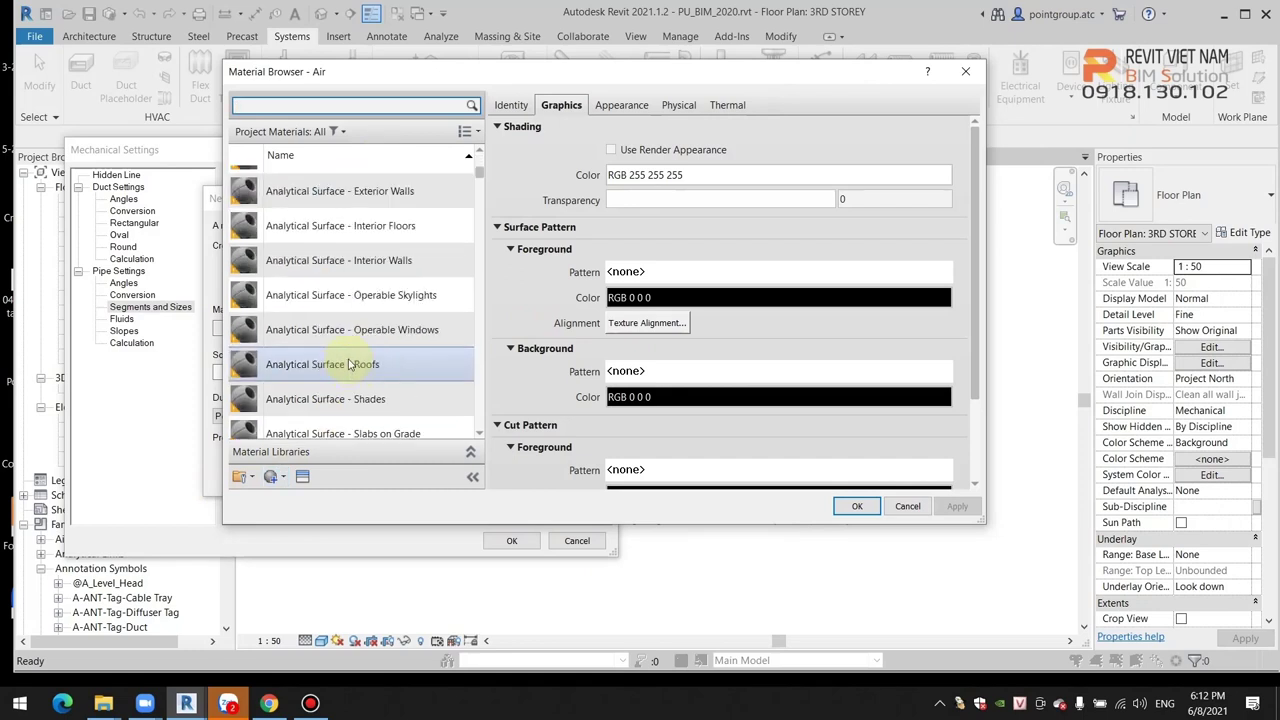
scroll(350, 366, "up", 3)
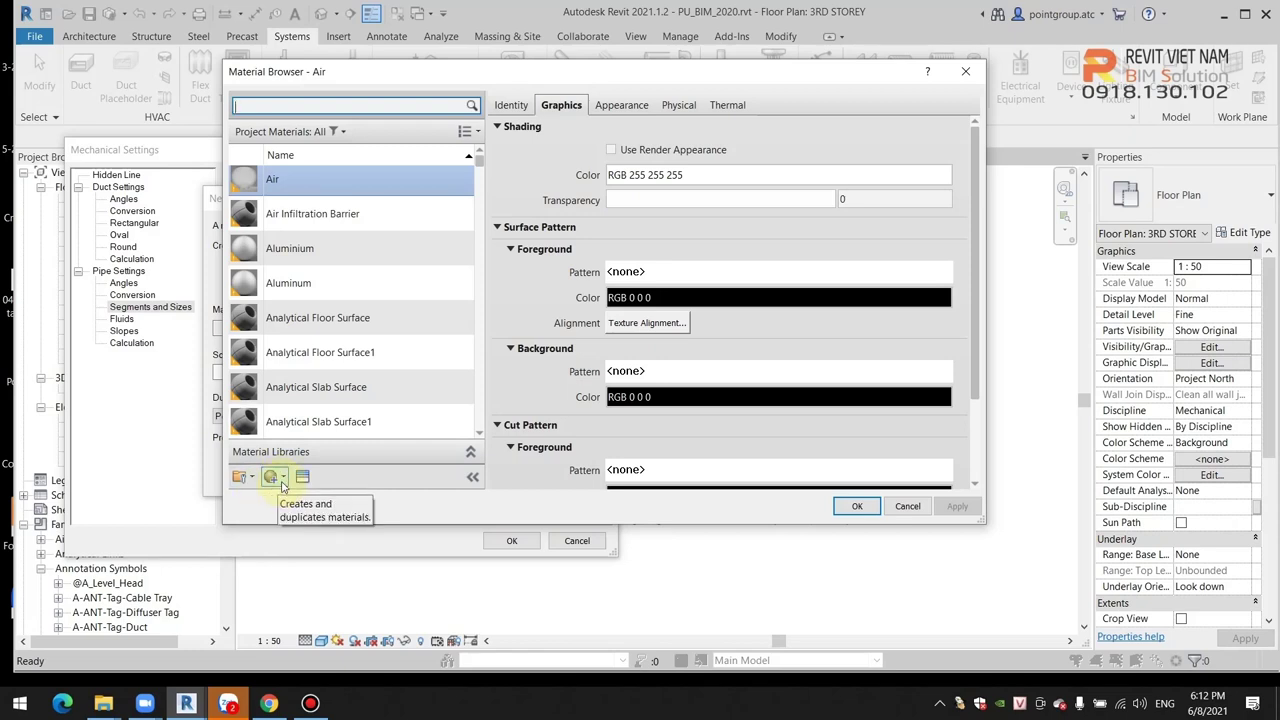
left_click(282, 484)
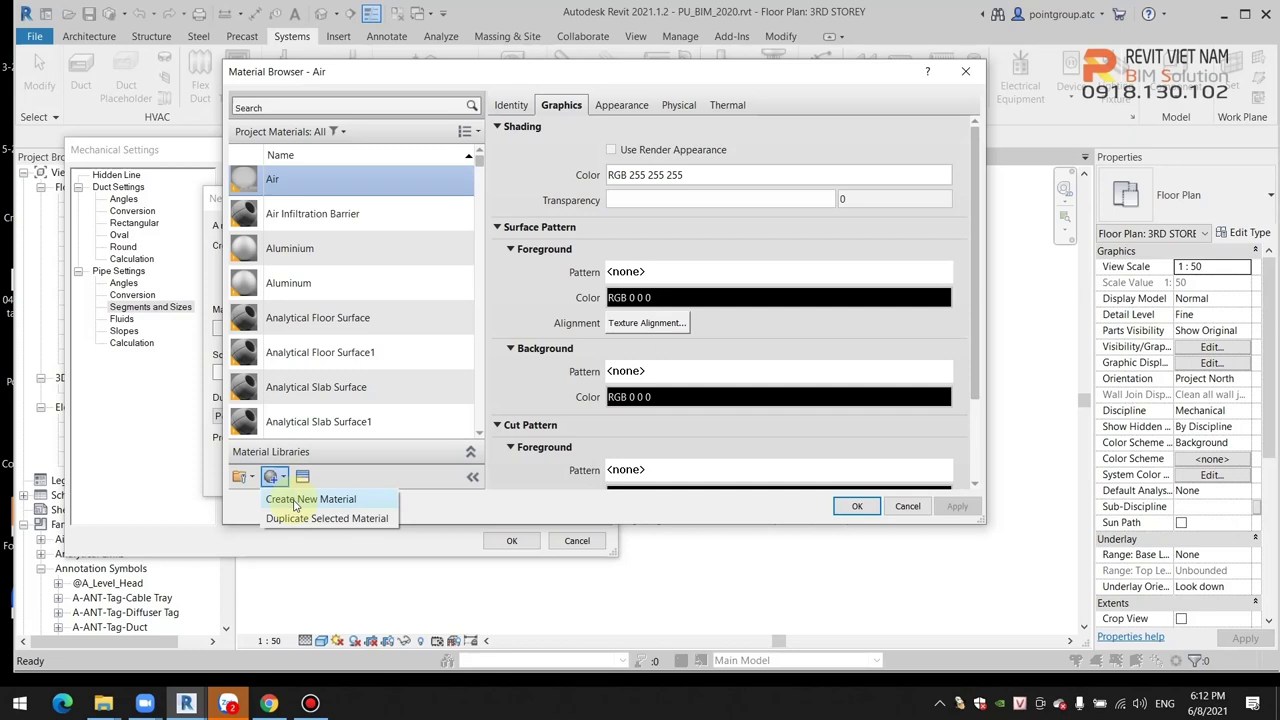
left_click(294, 503)
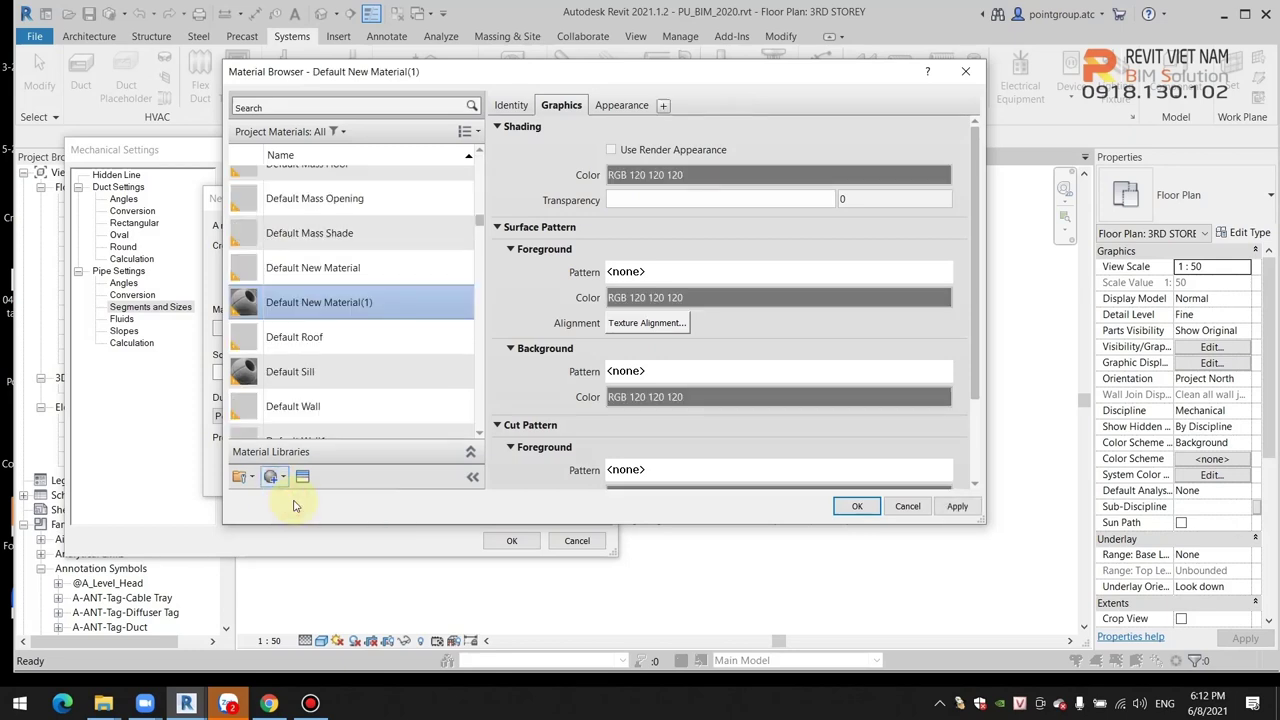
Rename Default New Material(1) to PPR, which triggers a name-in-use warning.
scroll(300, 360, "down", 1)
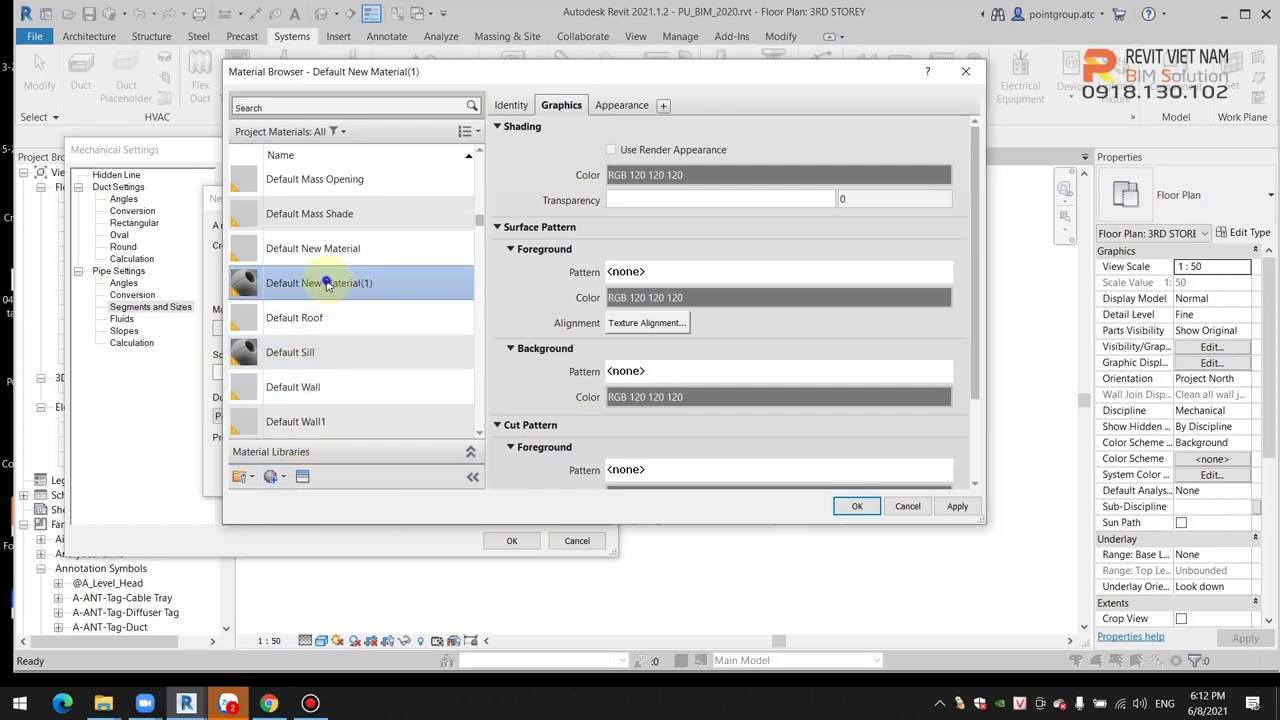
right_click(329, 283)
left_click(357, 333)
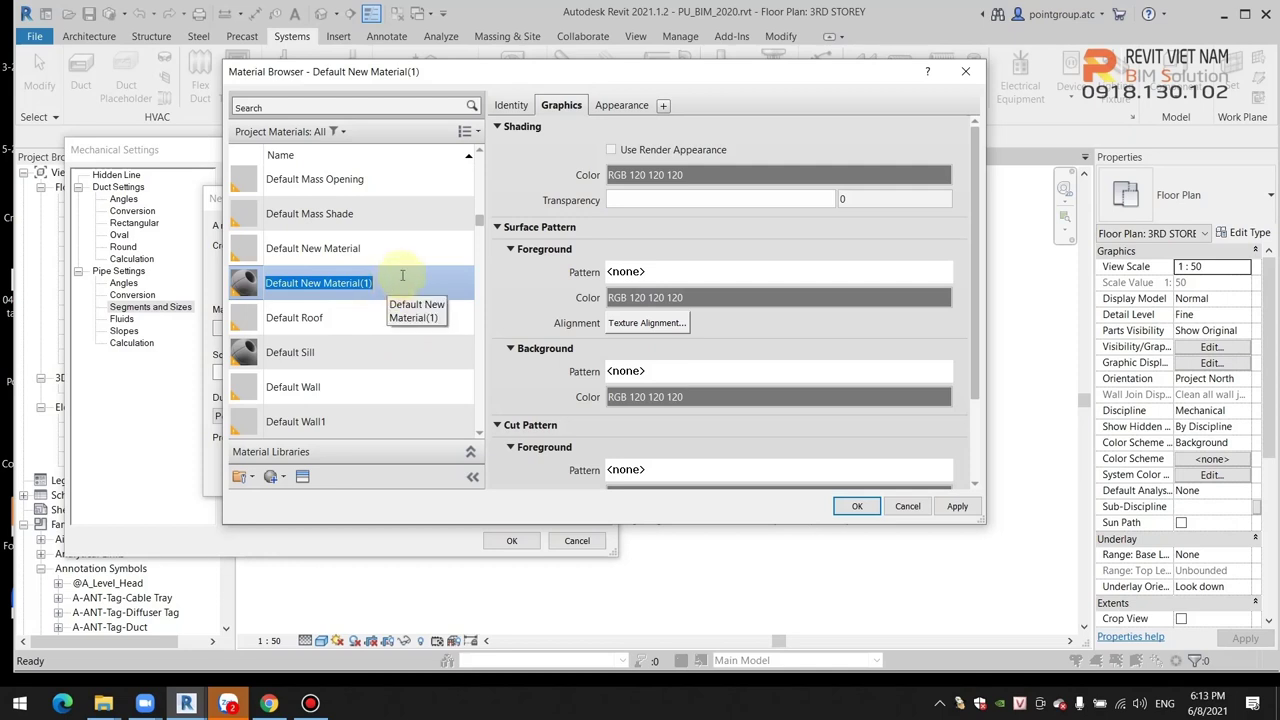
type("PP")
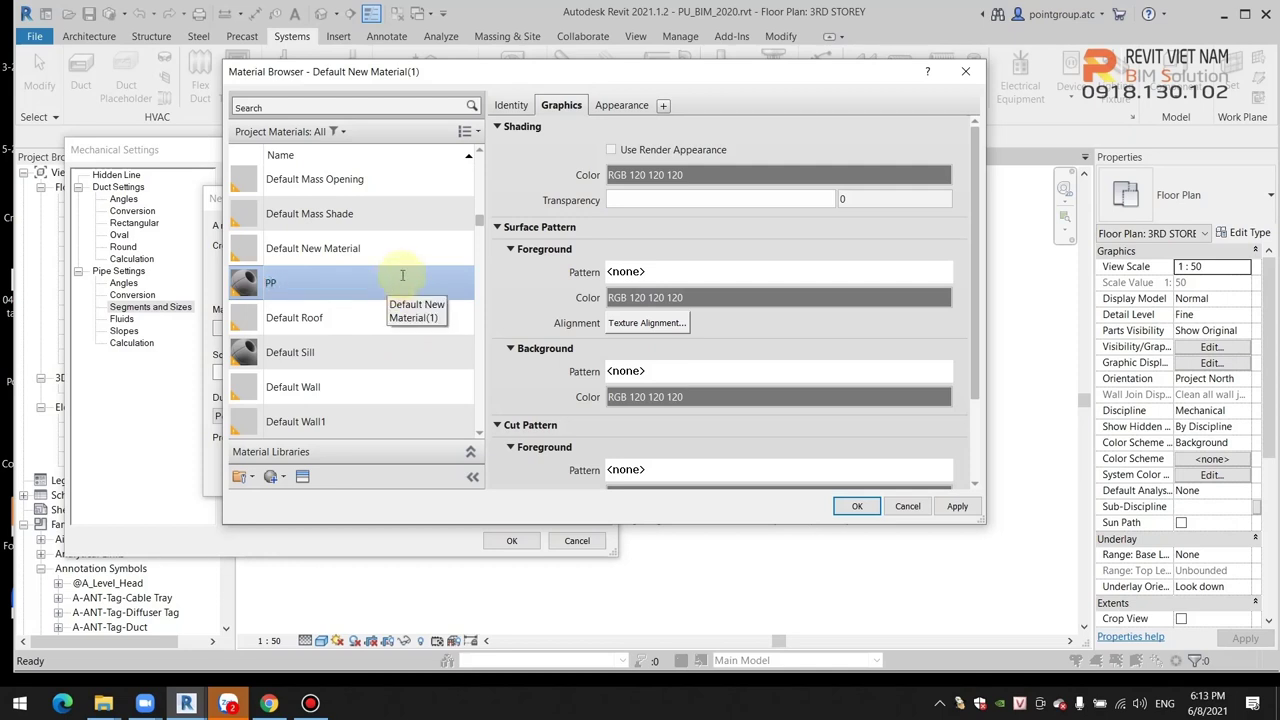
type("R")
key("Return")
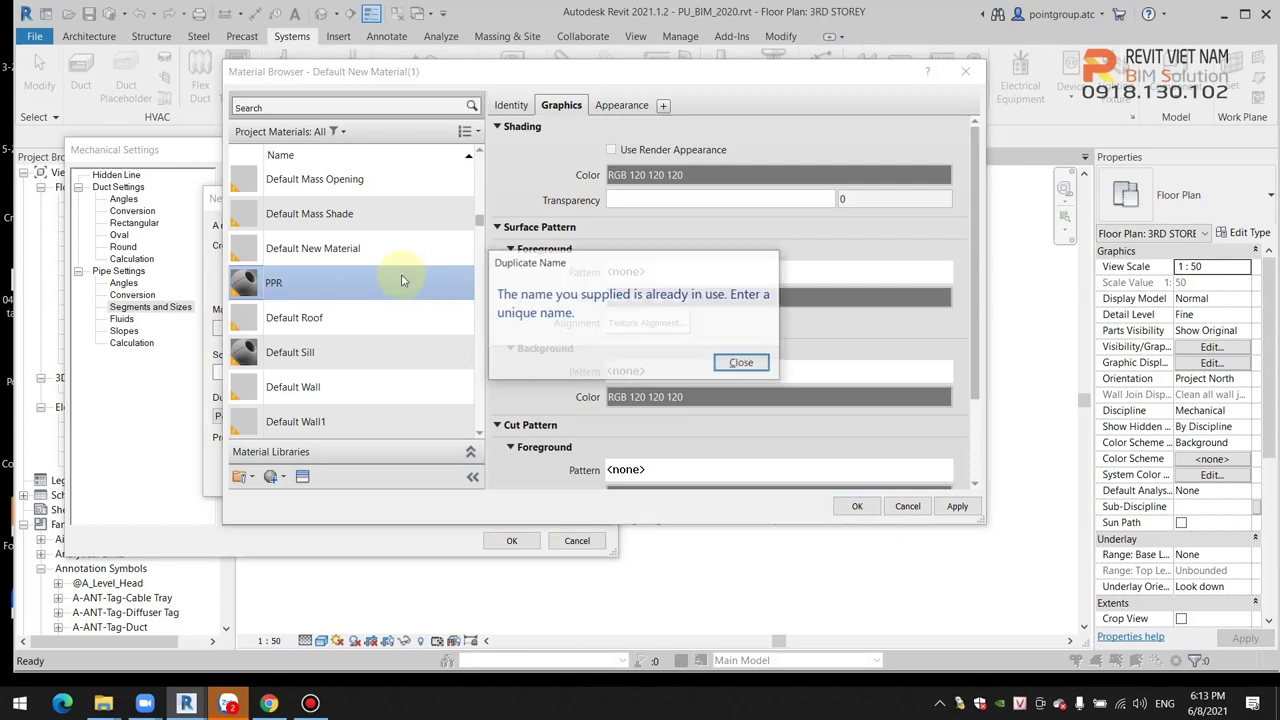
Search materials for 'pr' and delete the existing PPR material.
left_click(740, 364)
scroll(343, 345, "up", 2)
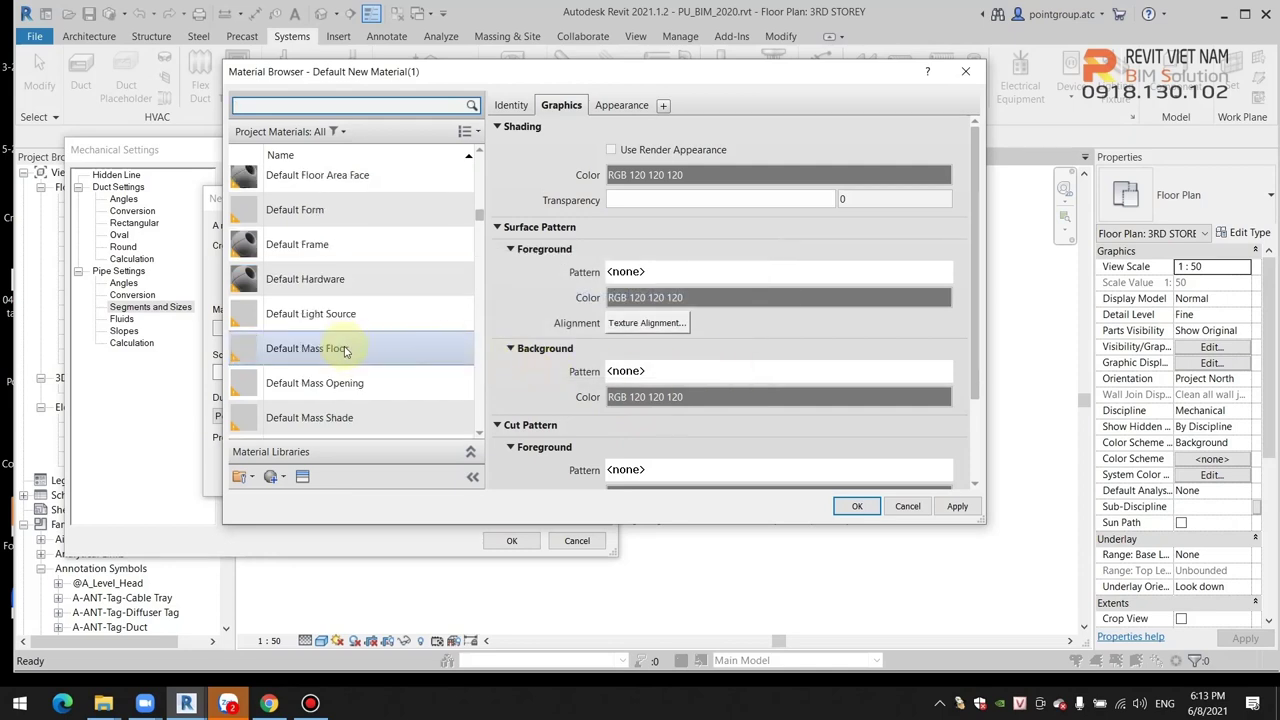
scroll(343, 345, "down", 4)
scroll(343, 342, "up", 2)
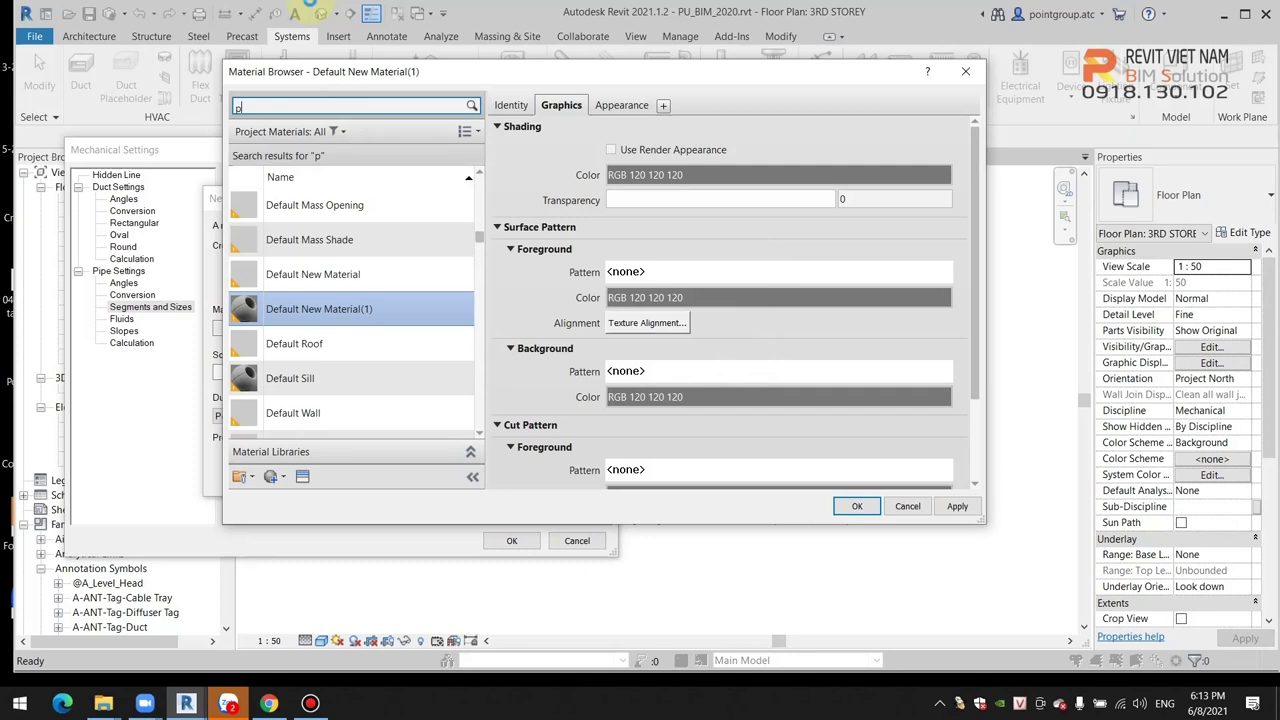
type("pr")
left_click(293, 208)
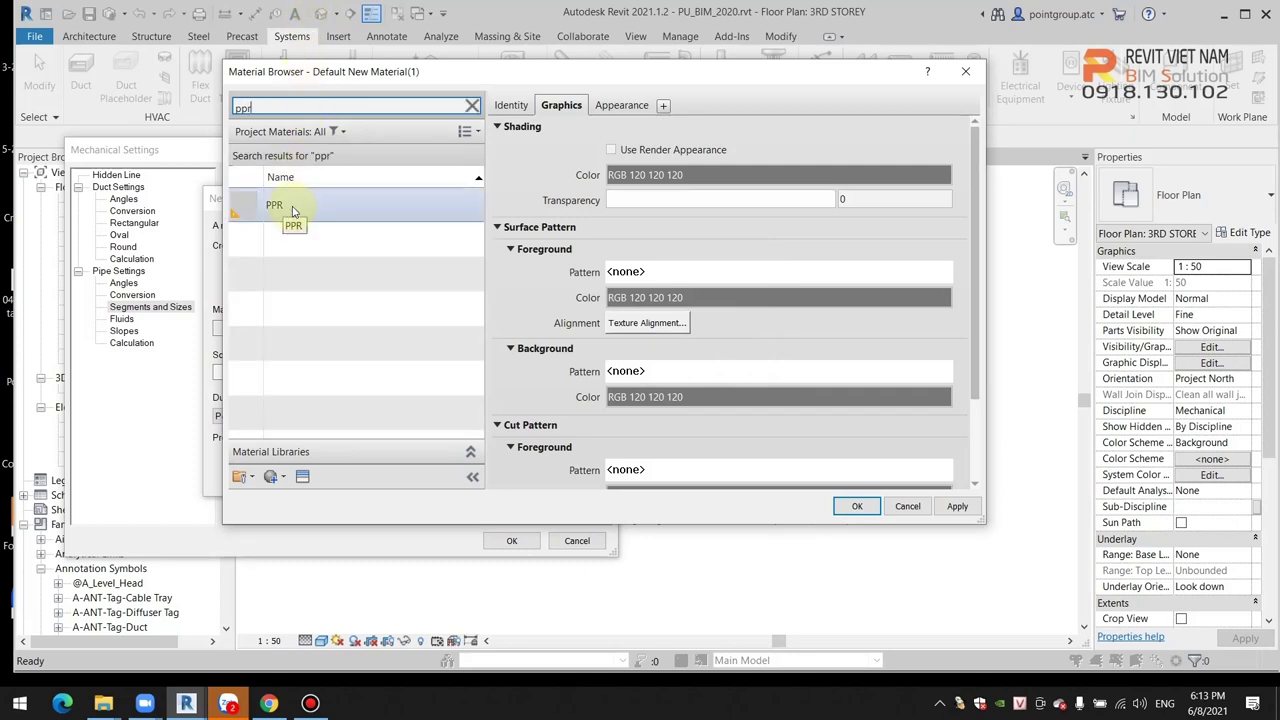
left_click(327, 207)
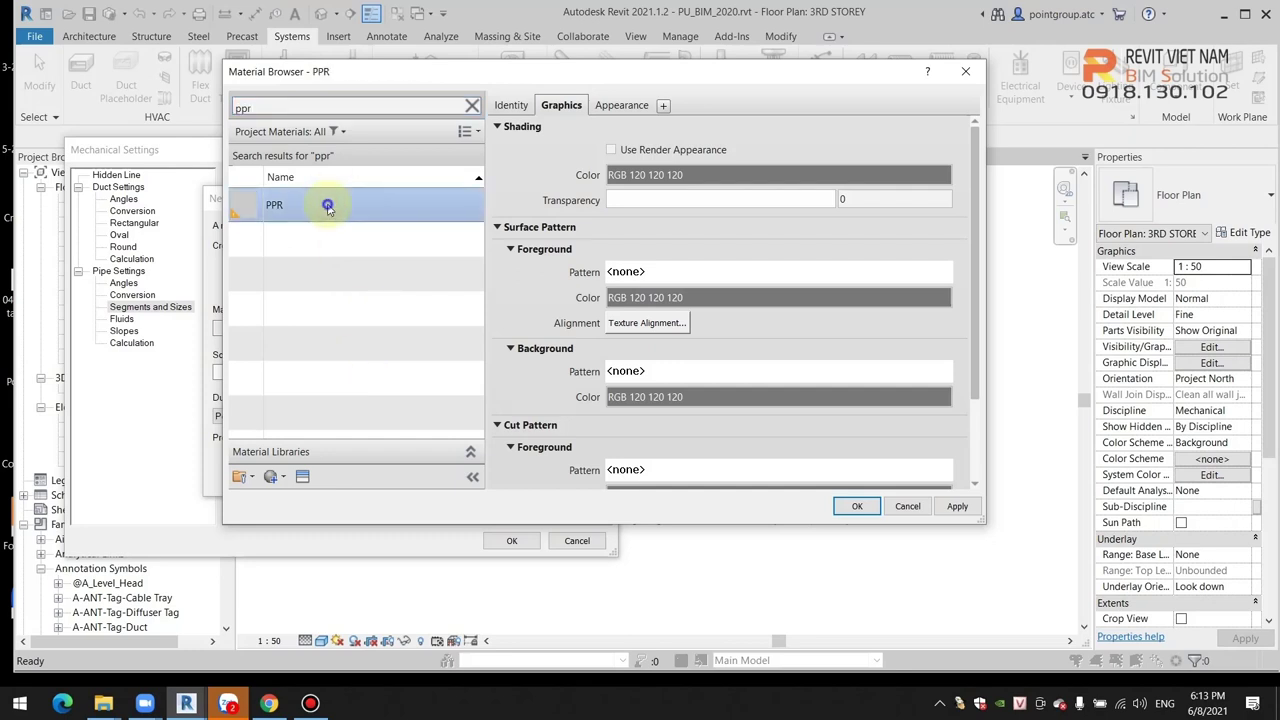
right_click(328, 207)
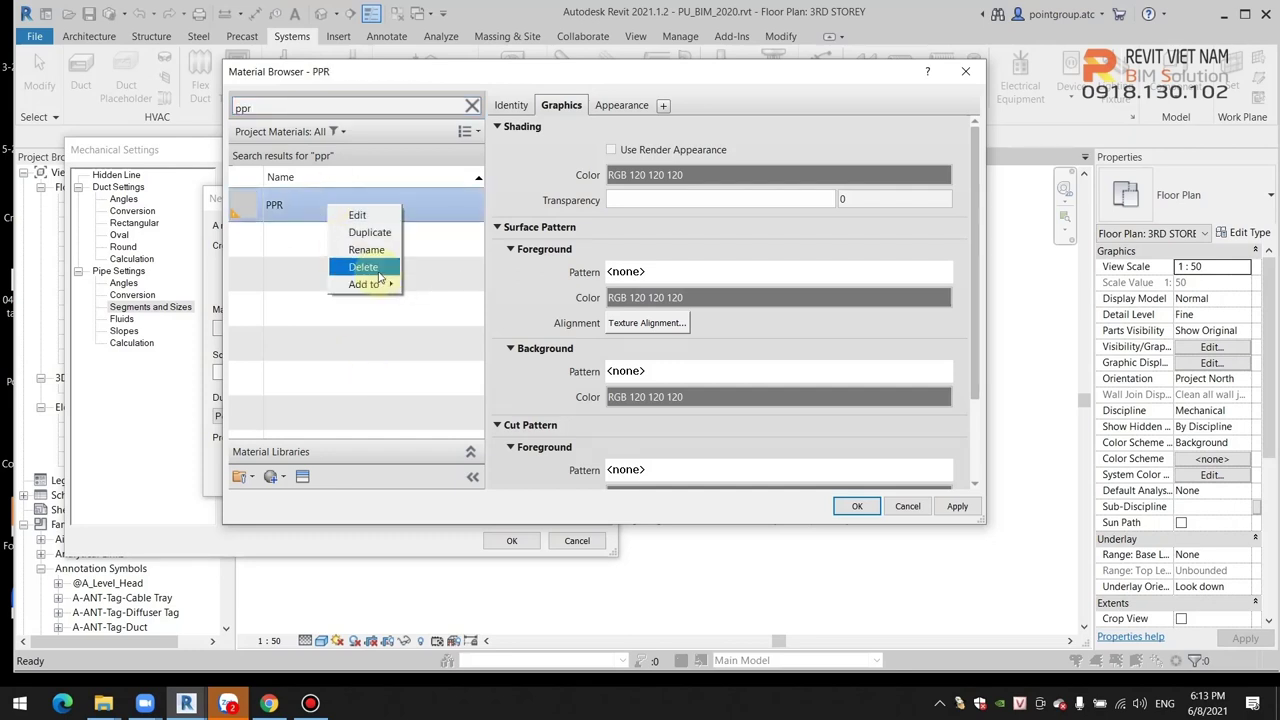
left_click(378, 268)
Clear the search, add another blank material, then delete the extra Default New Material(2).
double_click(298, 108)
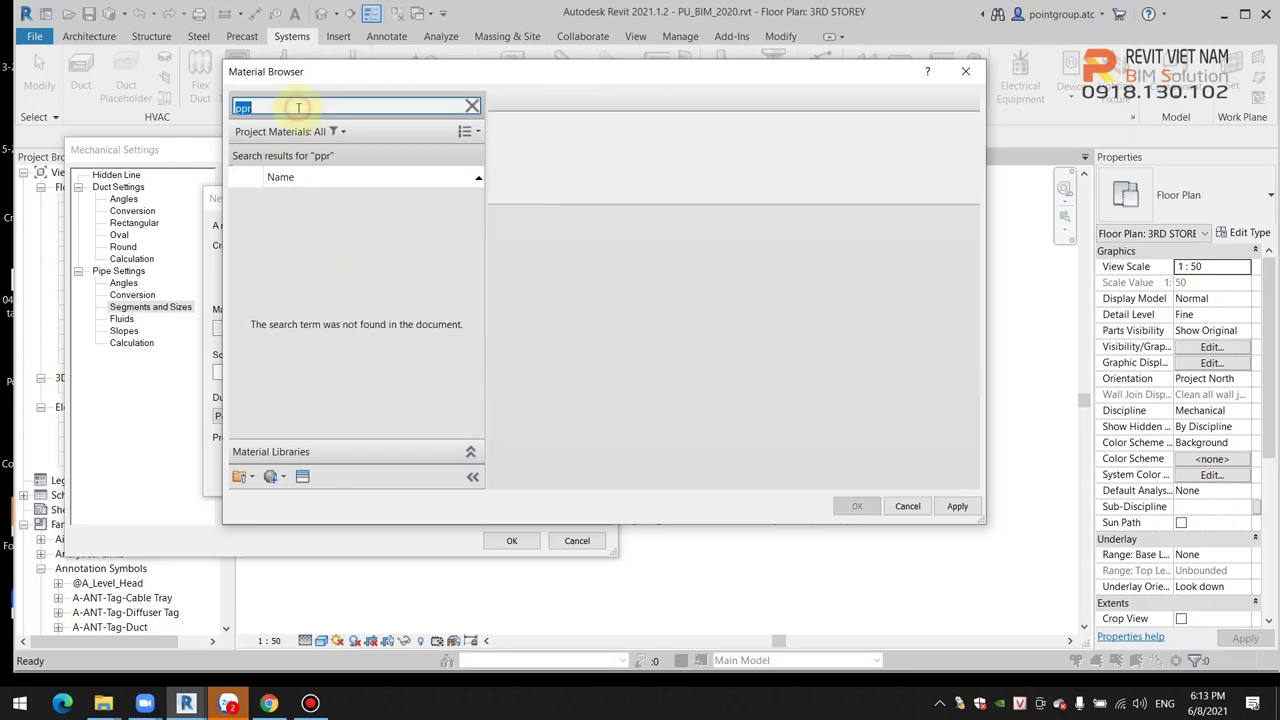
key("BackSpace")
scroll(371, 328, "down", 3)
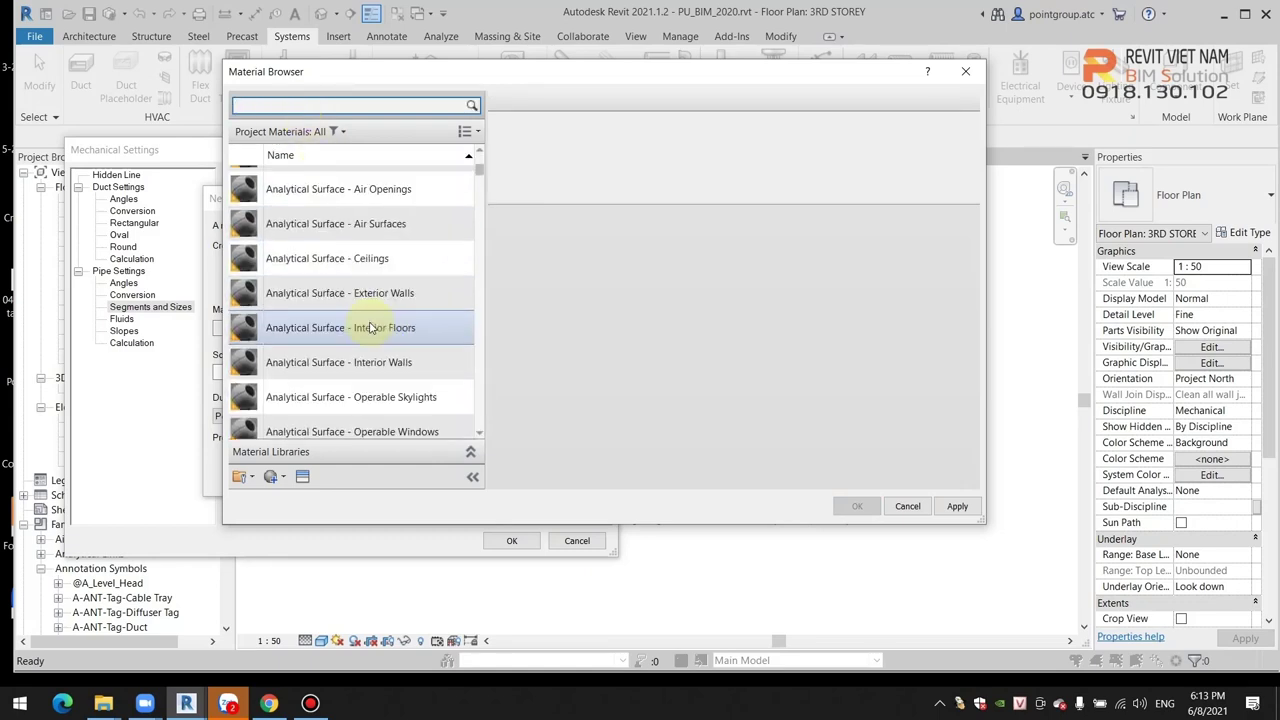
scroll(371, 323, "down", 3)
scroll(365, 347, "down", 3)
scroll(366, 352, "down", 5)
scroll(366, 350, "down", 5)
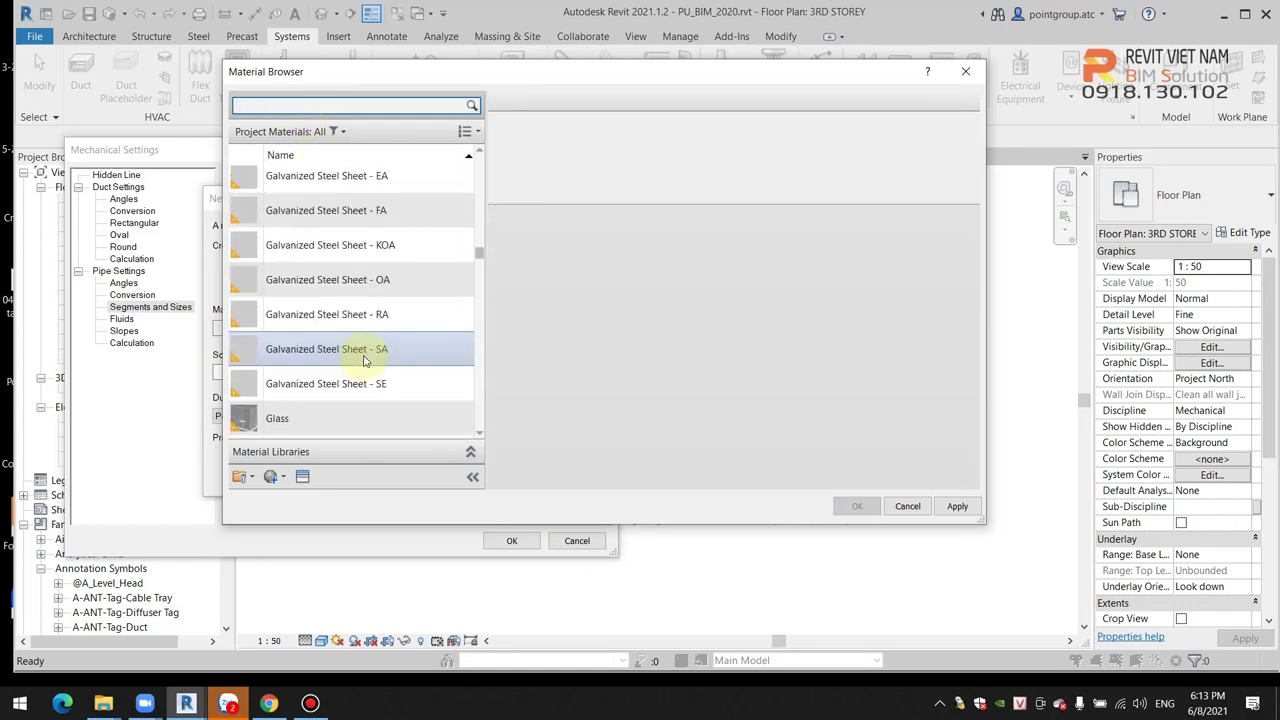
scroll(366, 355, "down", 5)
scroll(360, 370, "down", 5)
left_click(282, 477)
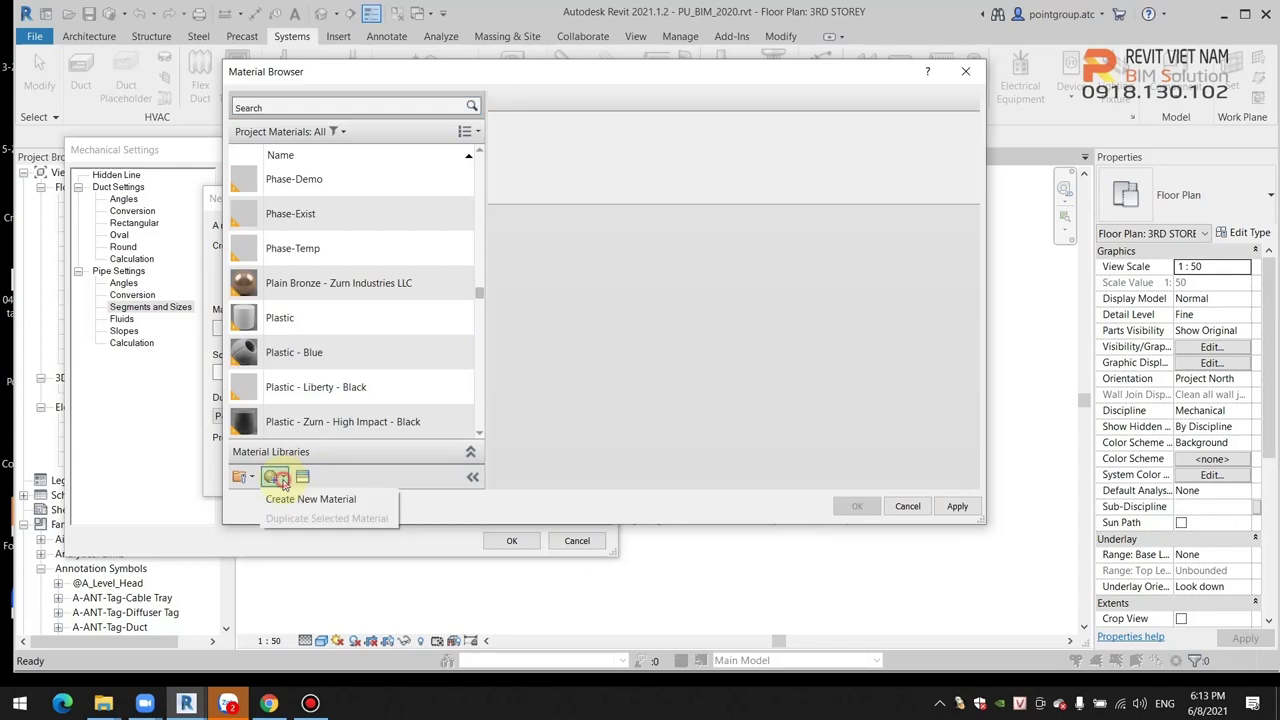
left_click(291, 496)
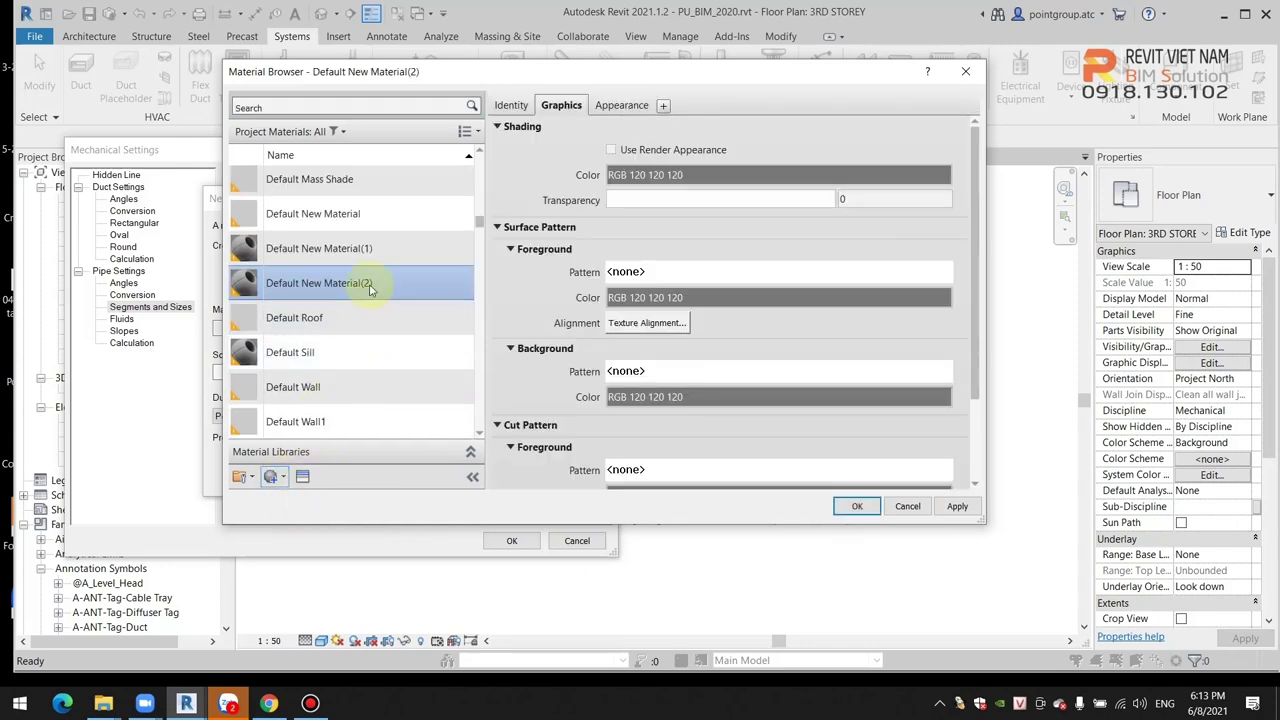
right_click(368, 280)
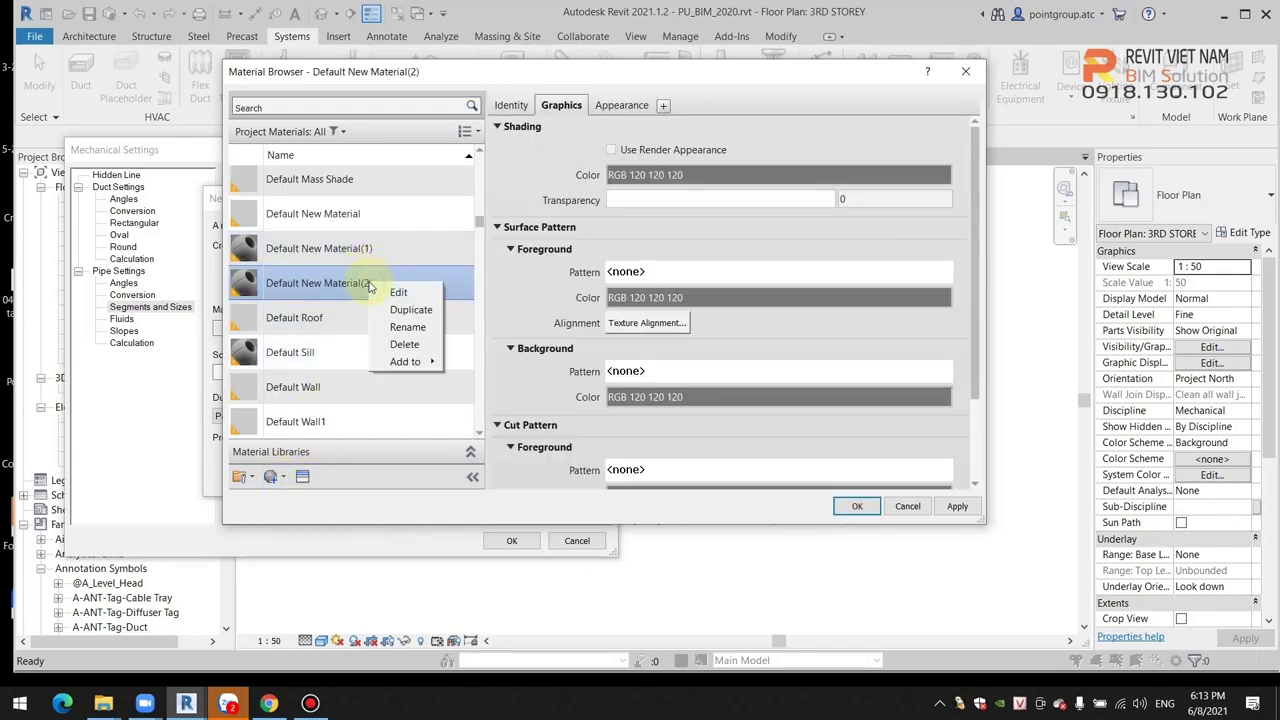
left_click(411, 345)
Rename the remaining new material to PPR.
left_click(360, 268)
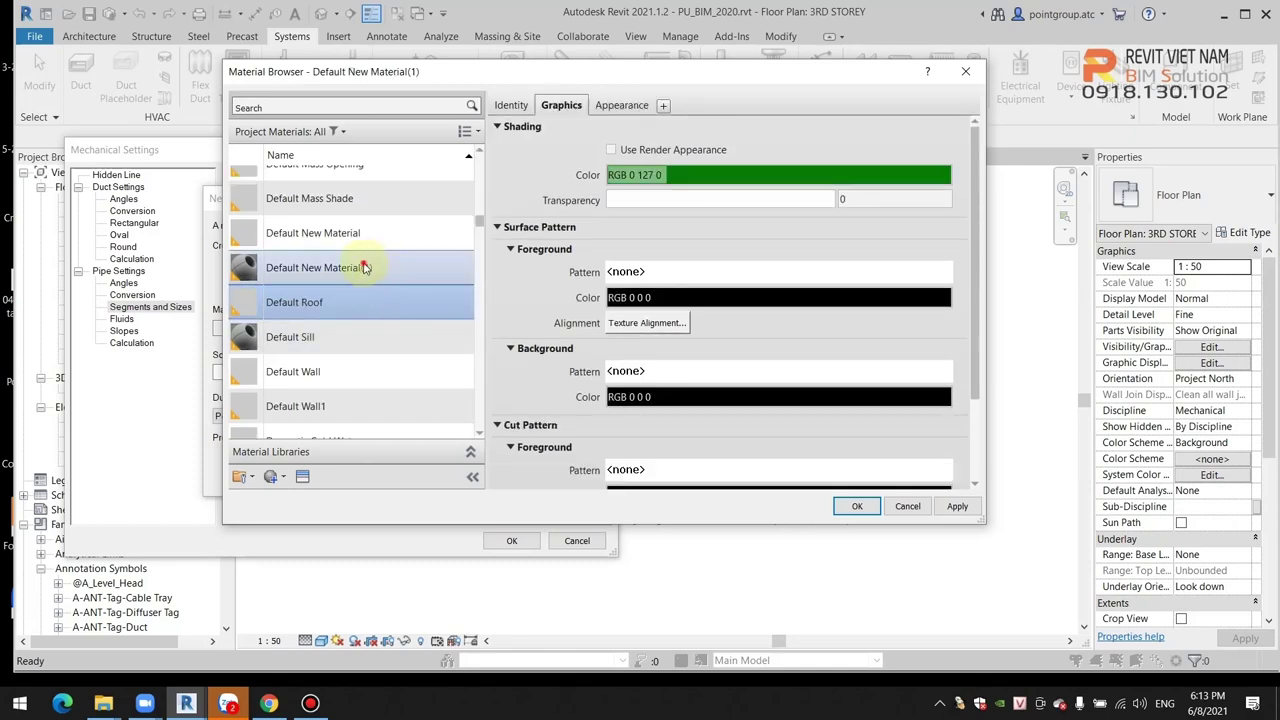
right_click(348, 266)
left_click(389, 312)
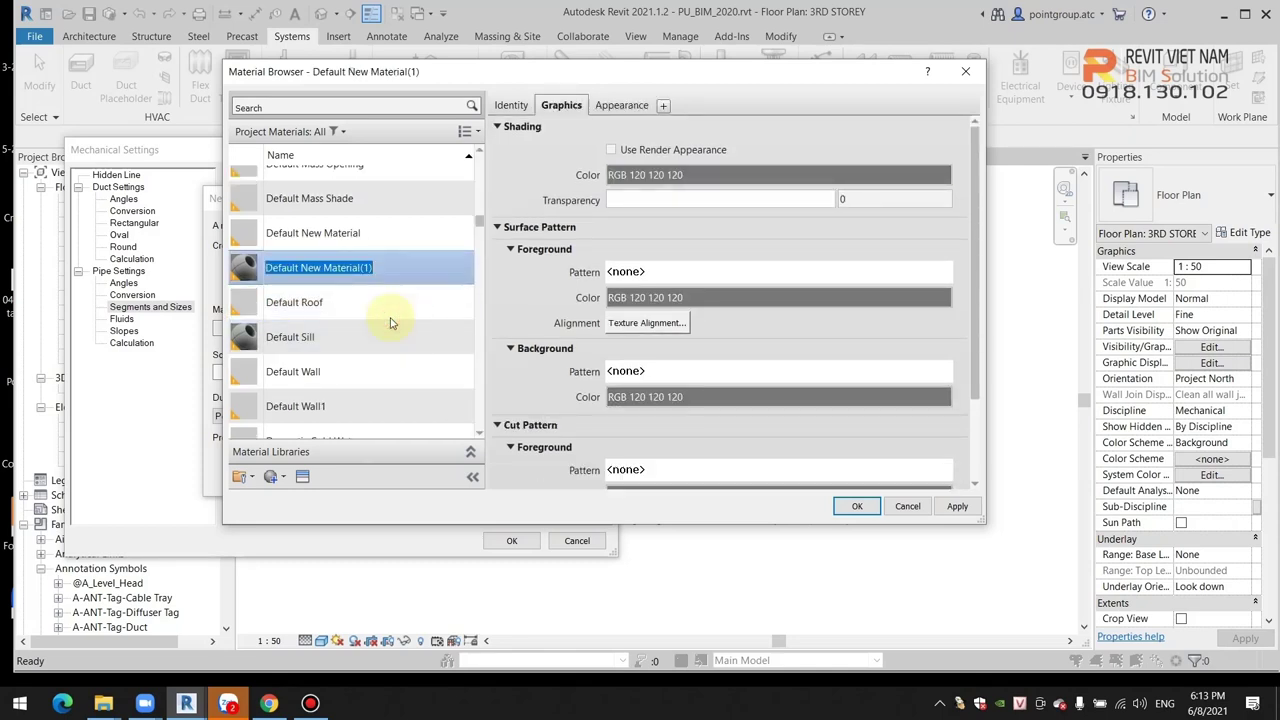
type("PPR")
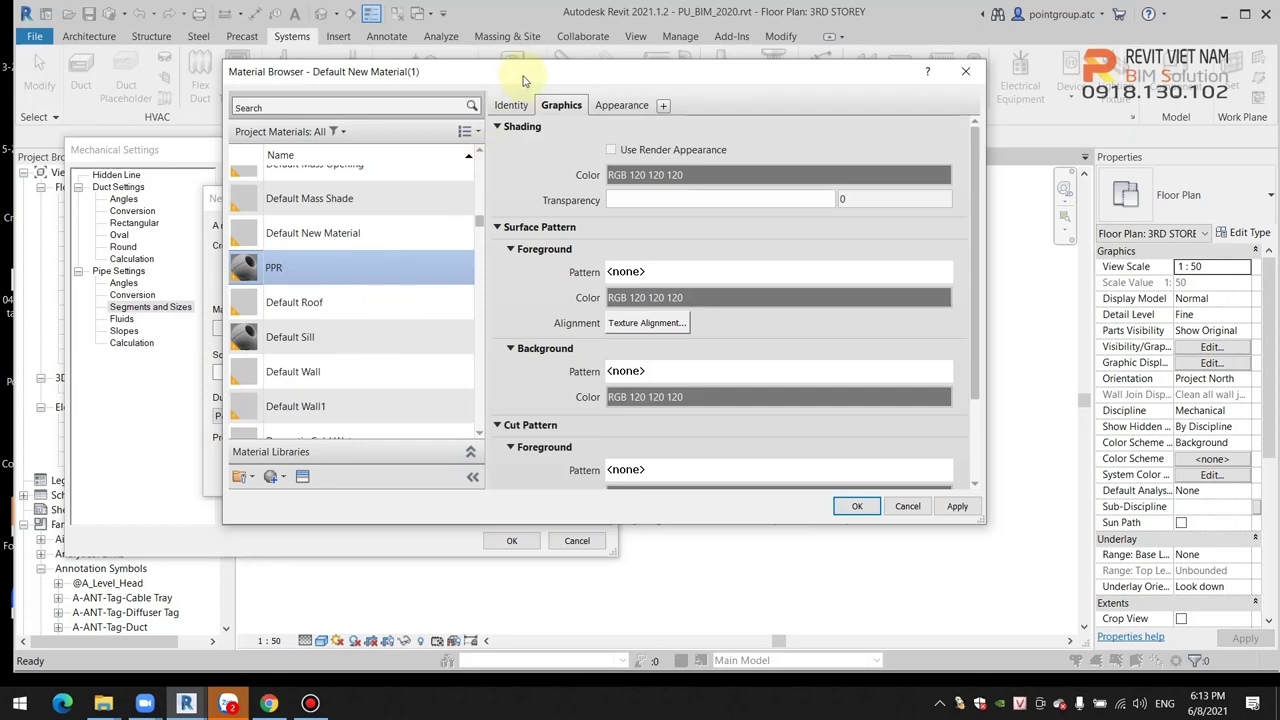
key("Return")
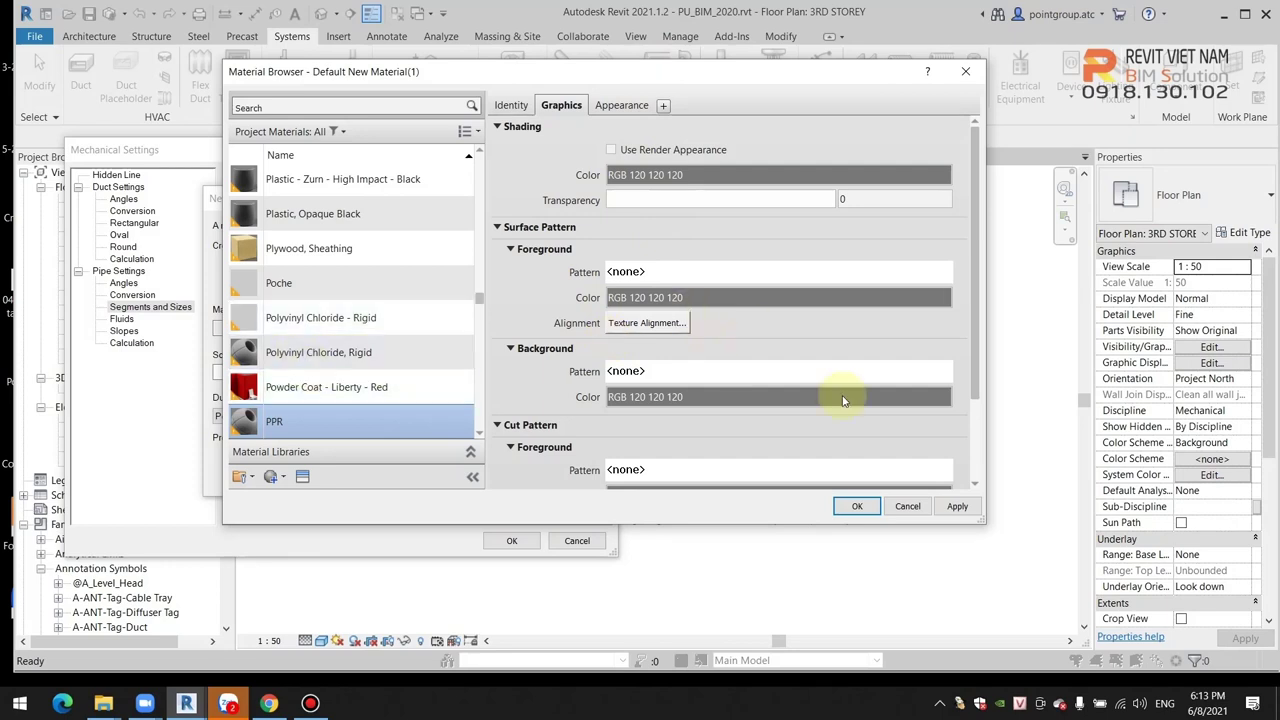
left_click(690, 198)
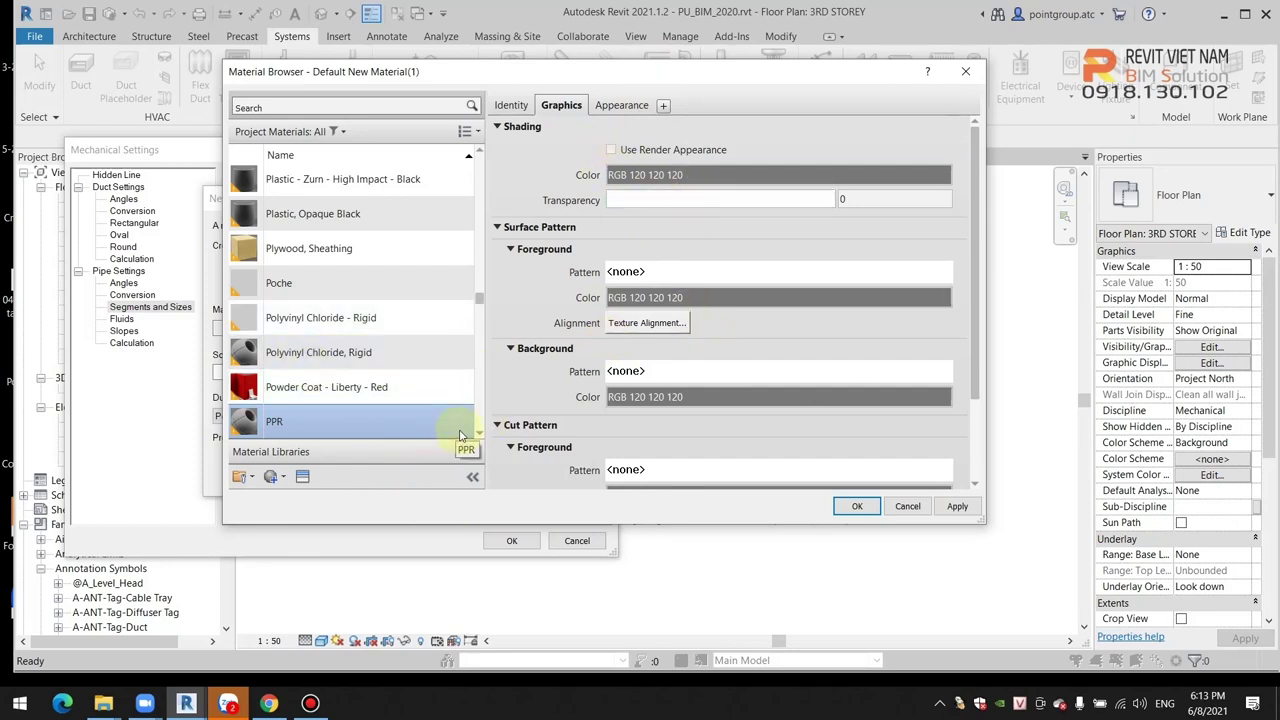
Set the PPR appearance colour to pure green (RGB 0 255 0).
left_click(621, 105)
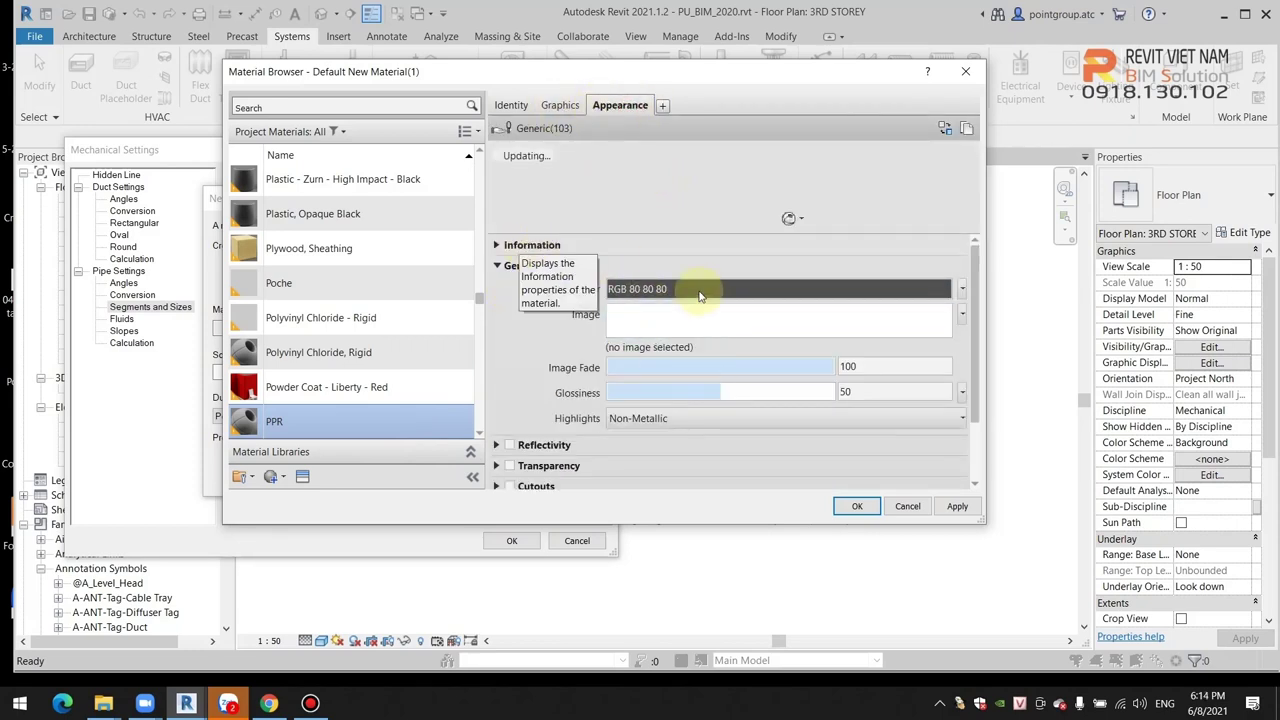
left_click(655, 289)
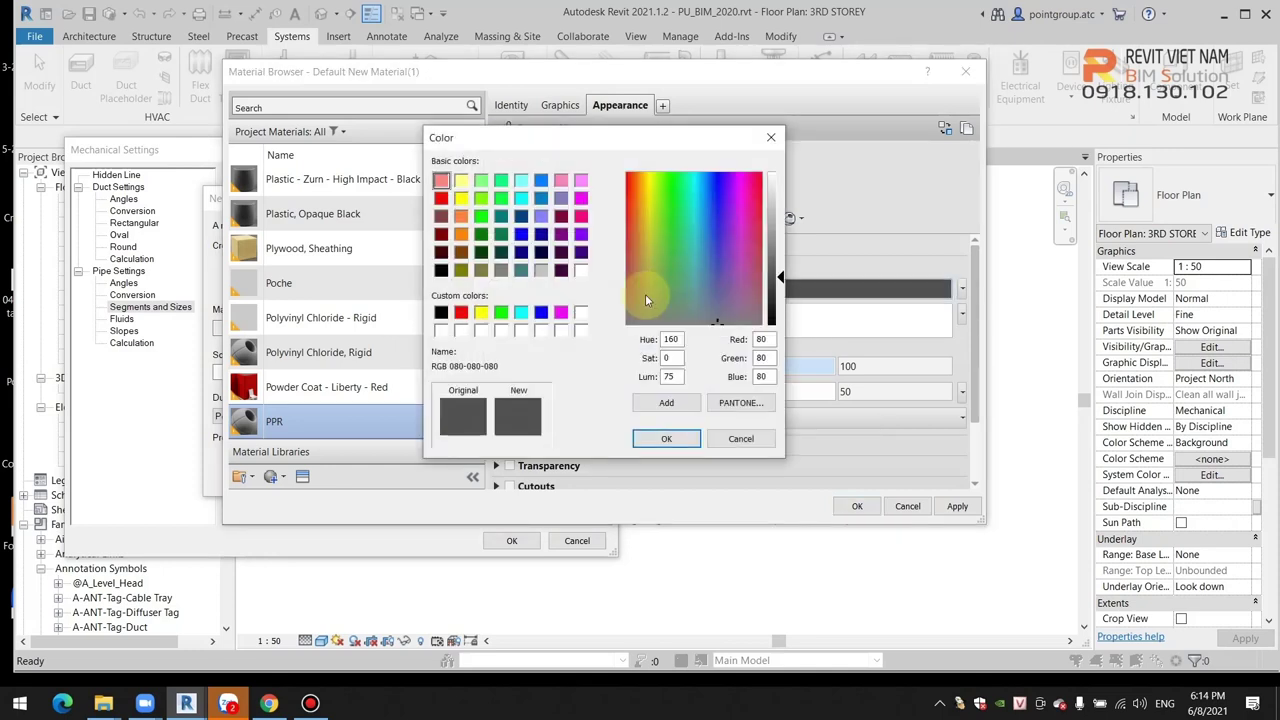
left_click(501, 313)
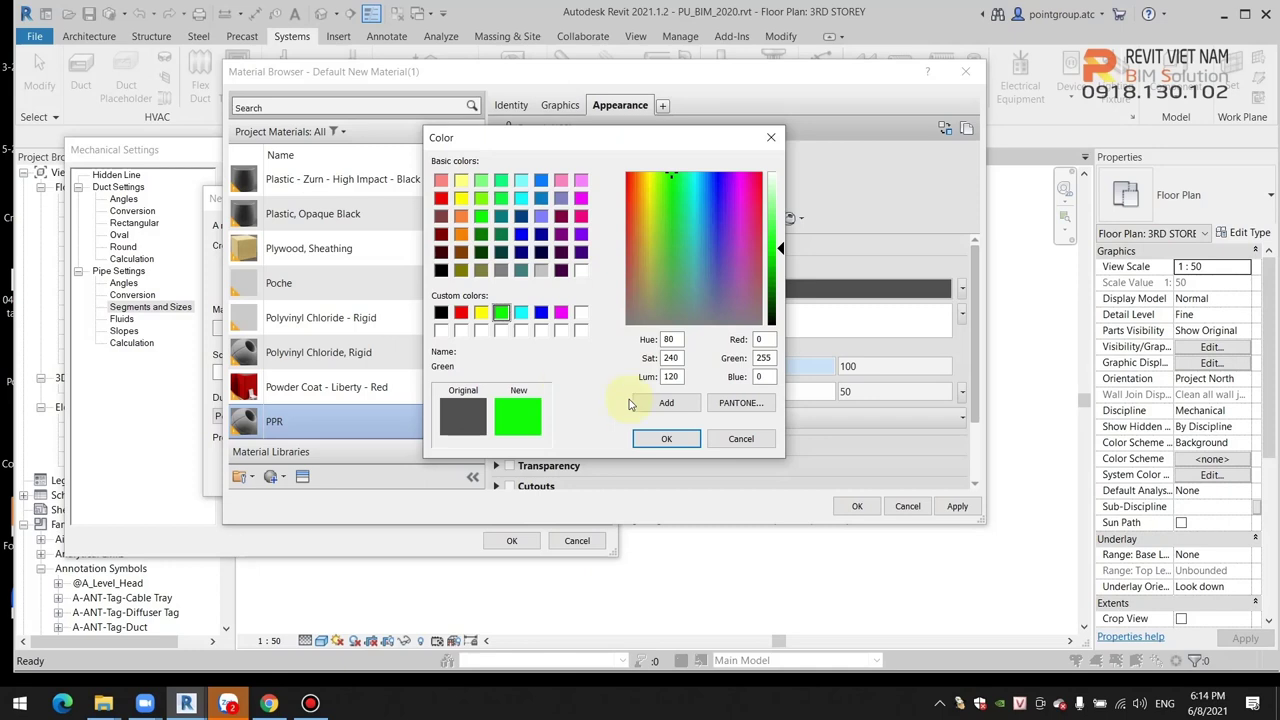
left_click(668, 436)
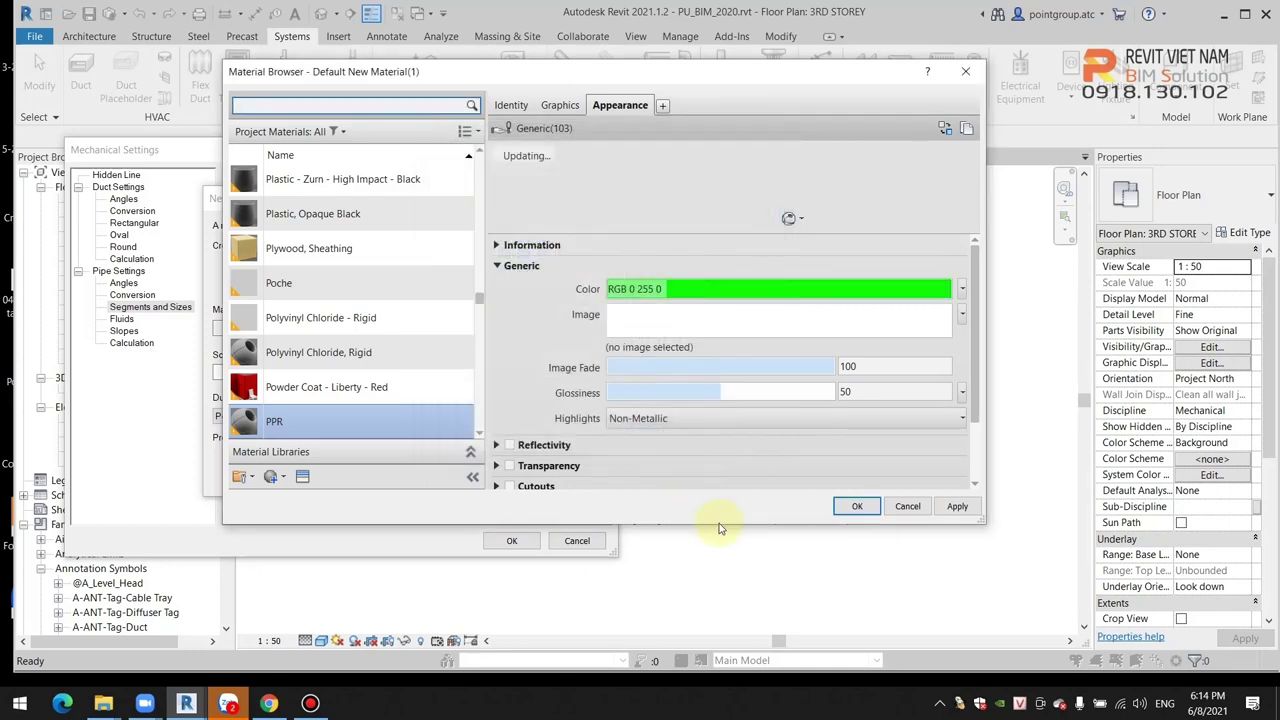
Make the PPR shaded graphics use the render appearance and apply the changes.
left_click(561, 110)
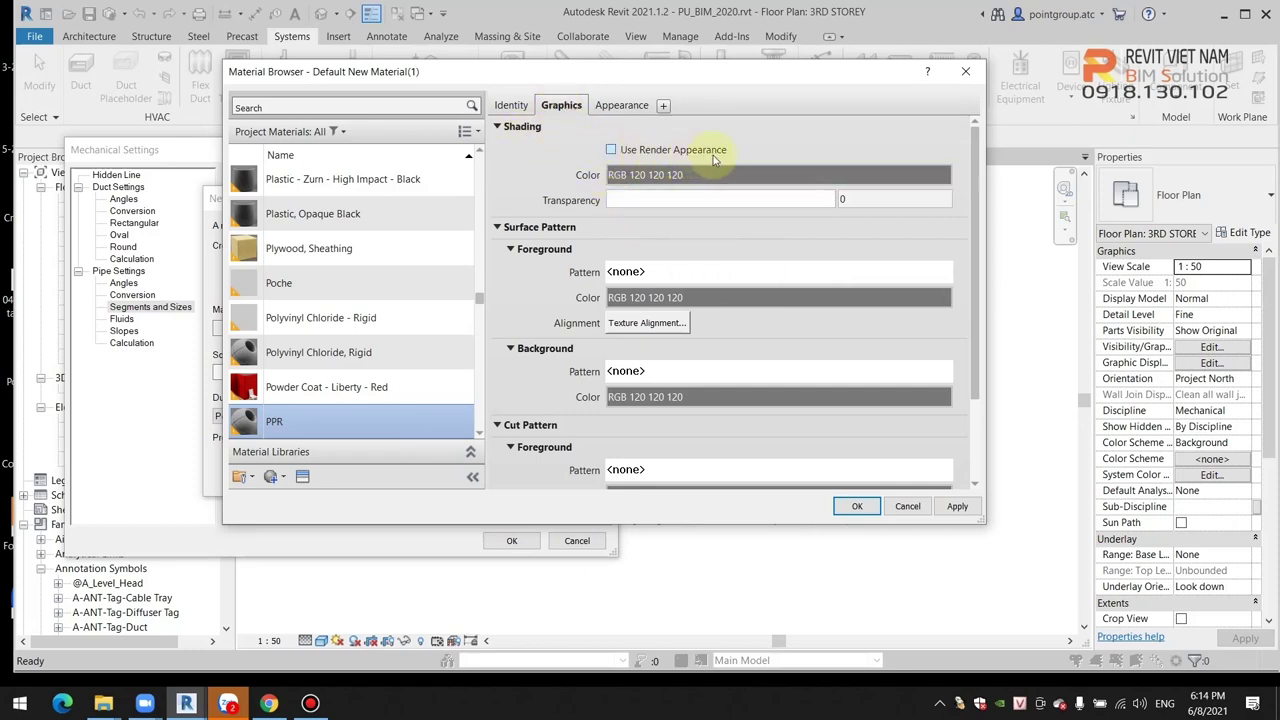
left_click(648, 152)
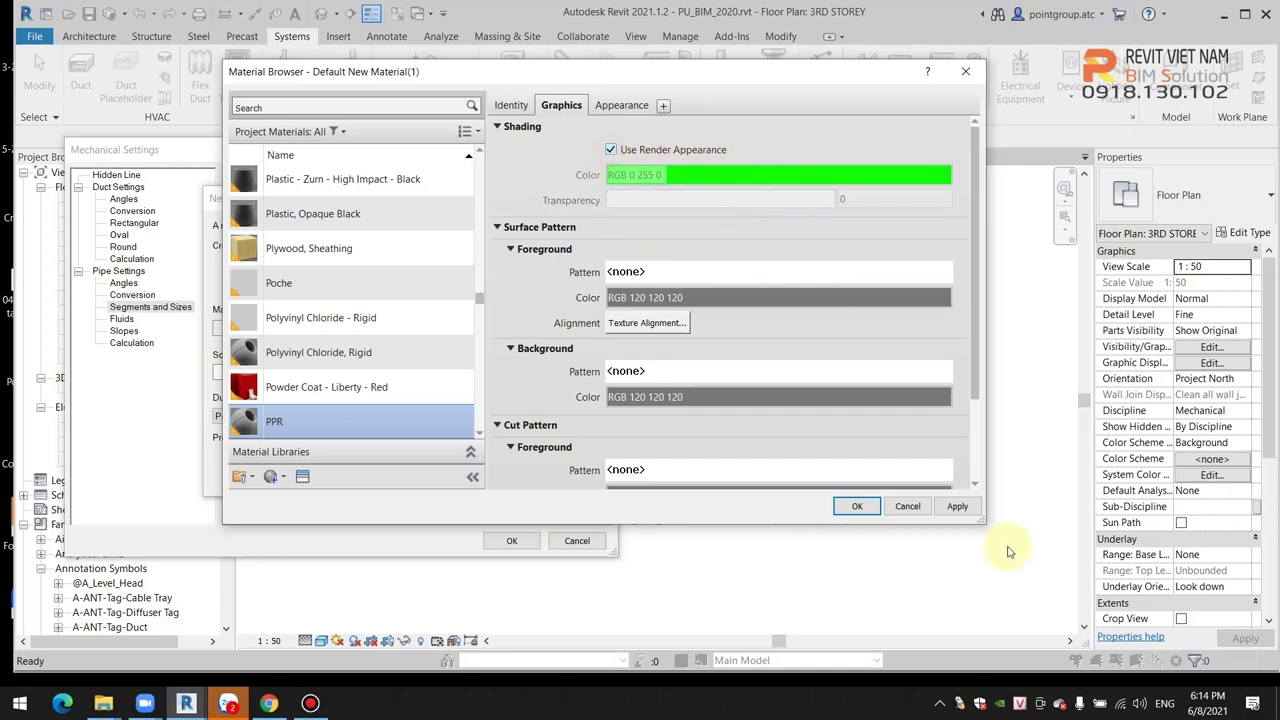
left_click(957, 506)
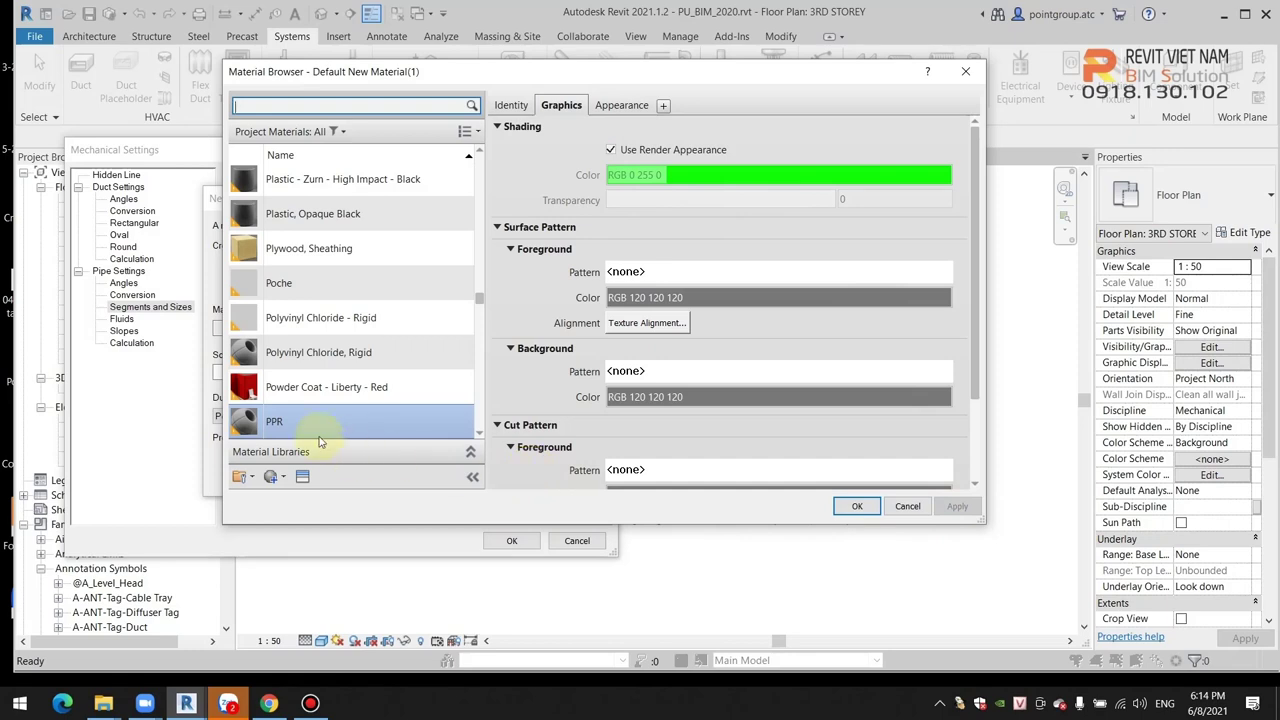
scroll(314, 420, "down", 1)
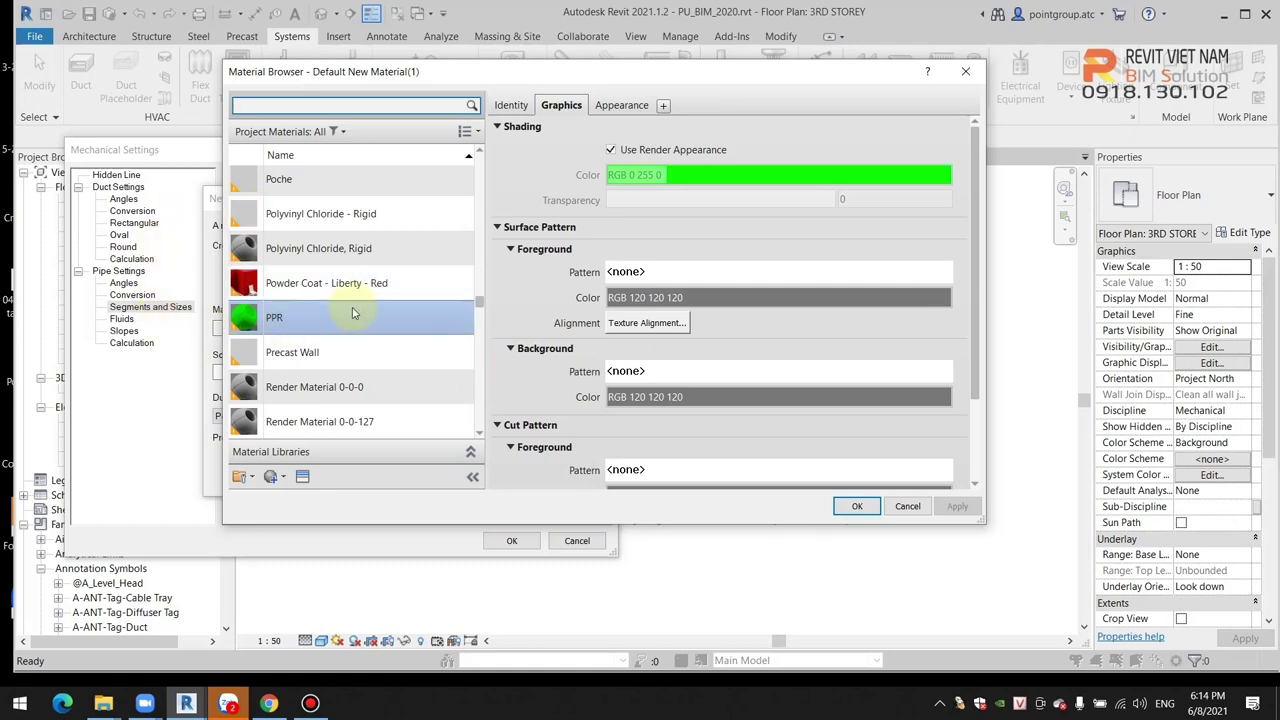
Accept PPR as the segment material and enter PN10 as the schedule/type.
left_click(857, 506)
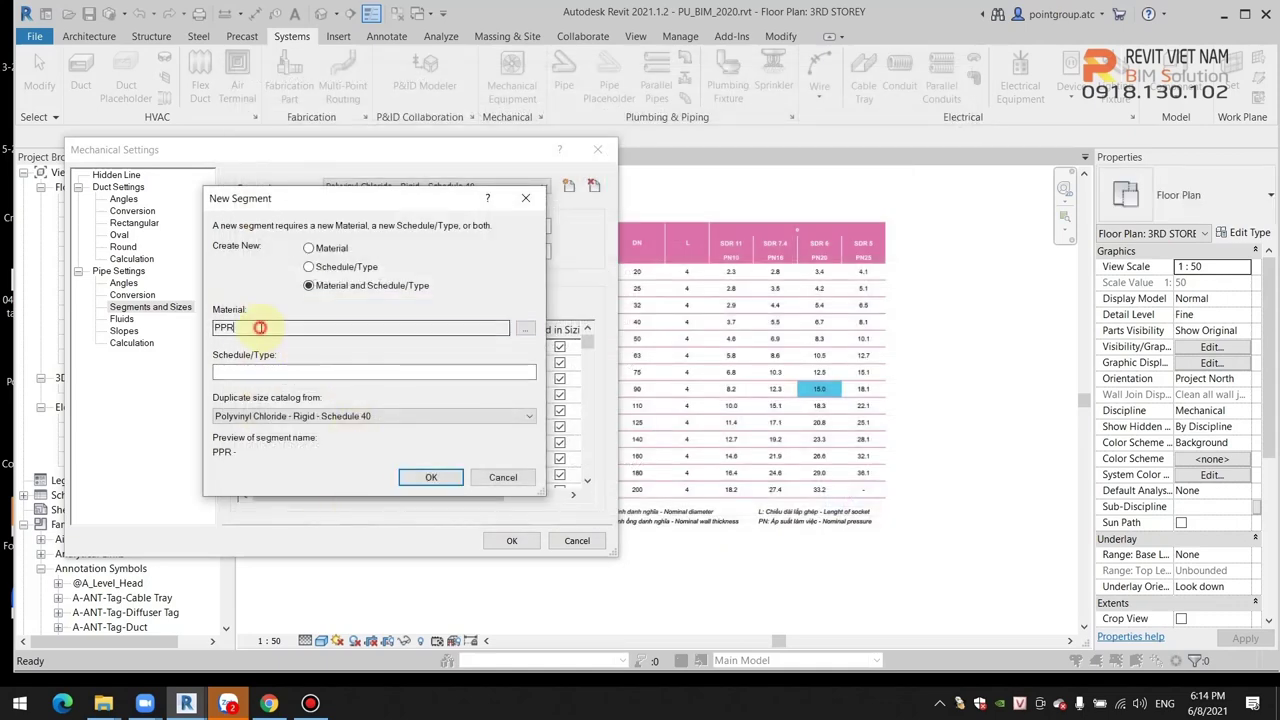
left_click_drag(260, 327, 213, 330)
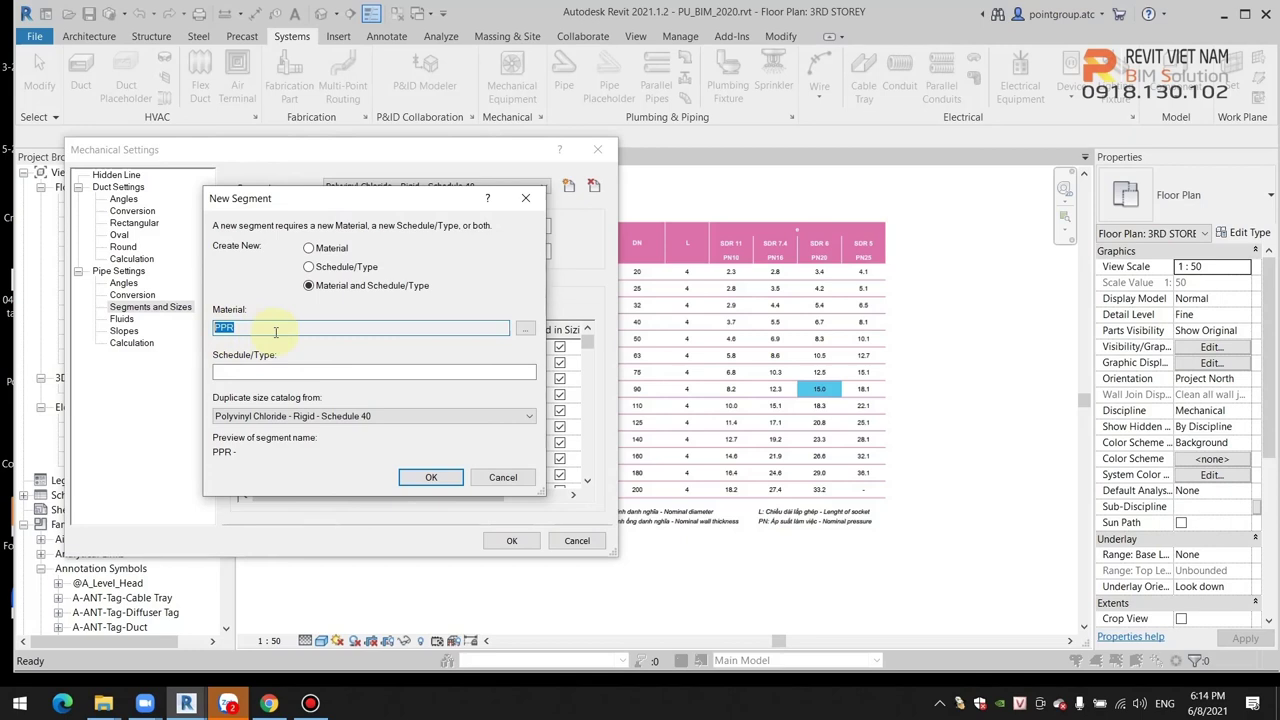
left_click(243, 370)
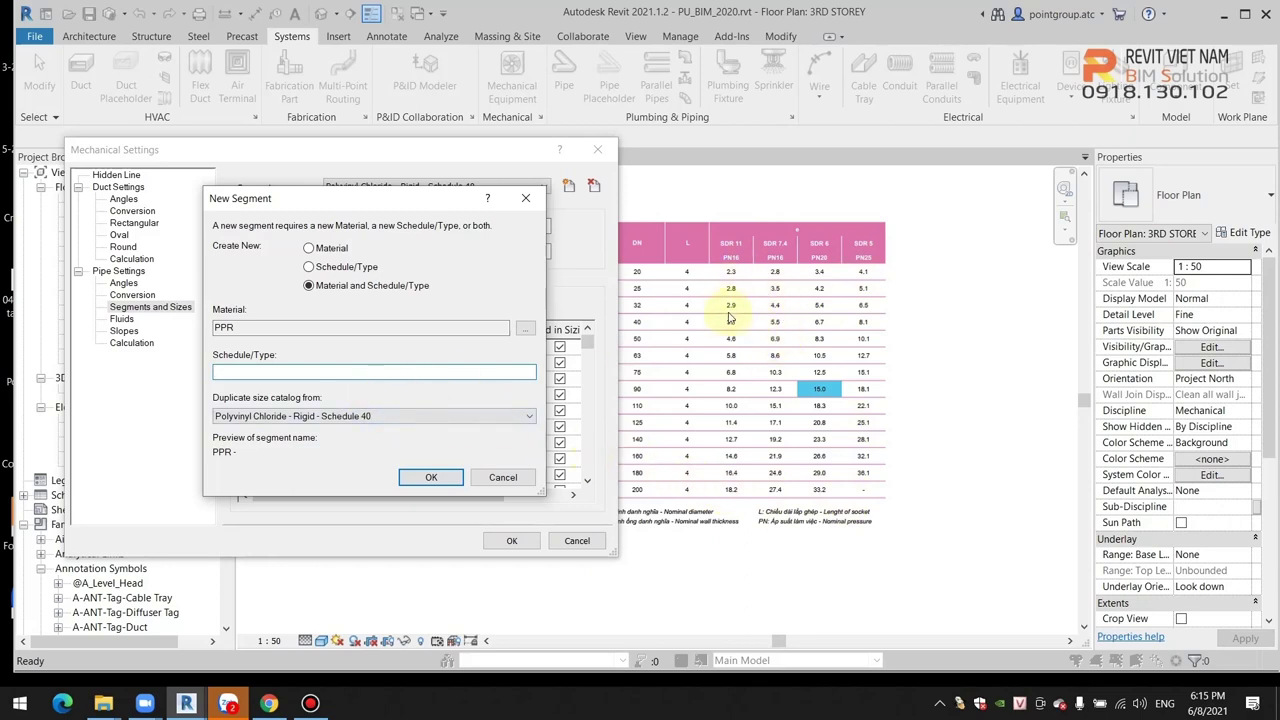
left_click(260, 374)
type("PN10")
Create the PPR - PN10 segment and review its copied size catalog starting at 15 mm.
left_click(431, 477)
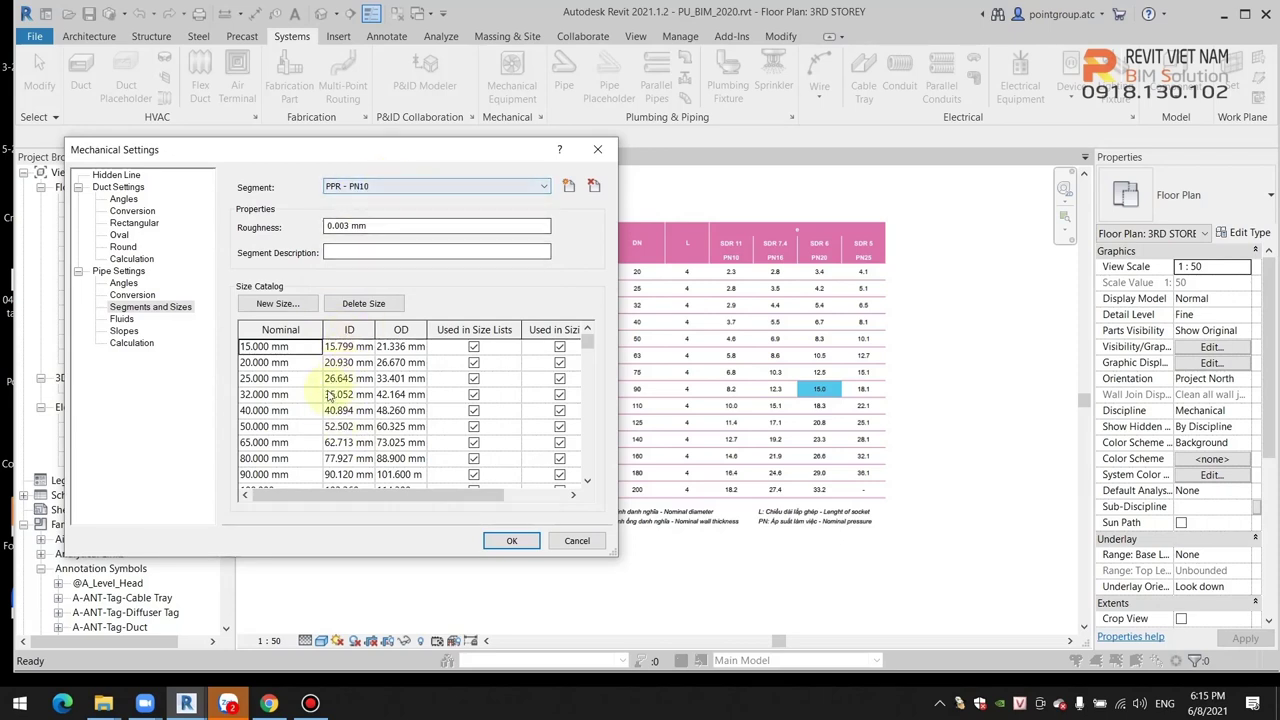
scroll(330, 396, "down", 4)
scroll(330, 440, "up", 4)
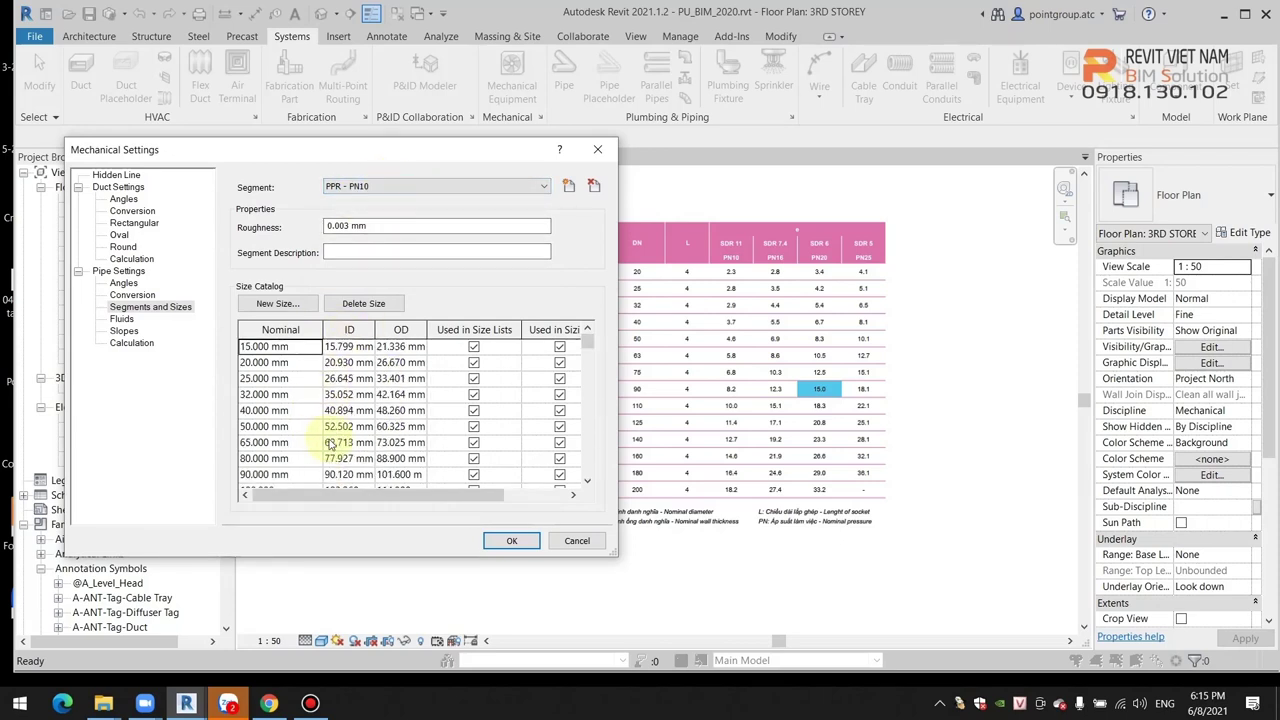
scroll(330, 443, "down", 3)
scroll(330, 450, "up", 3)
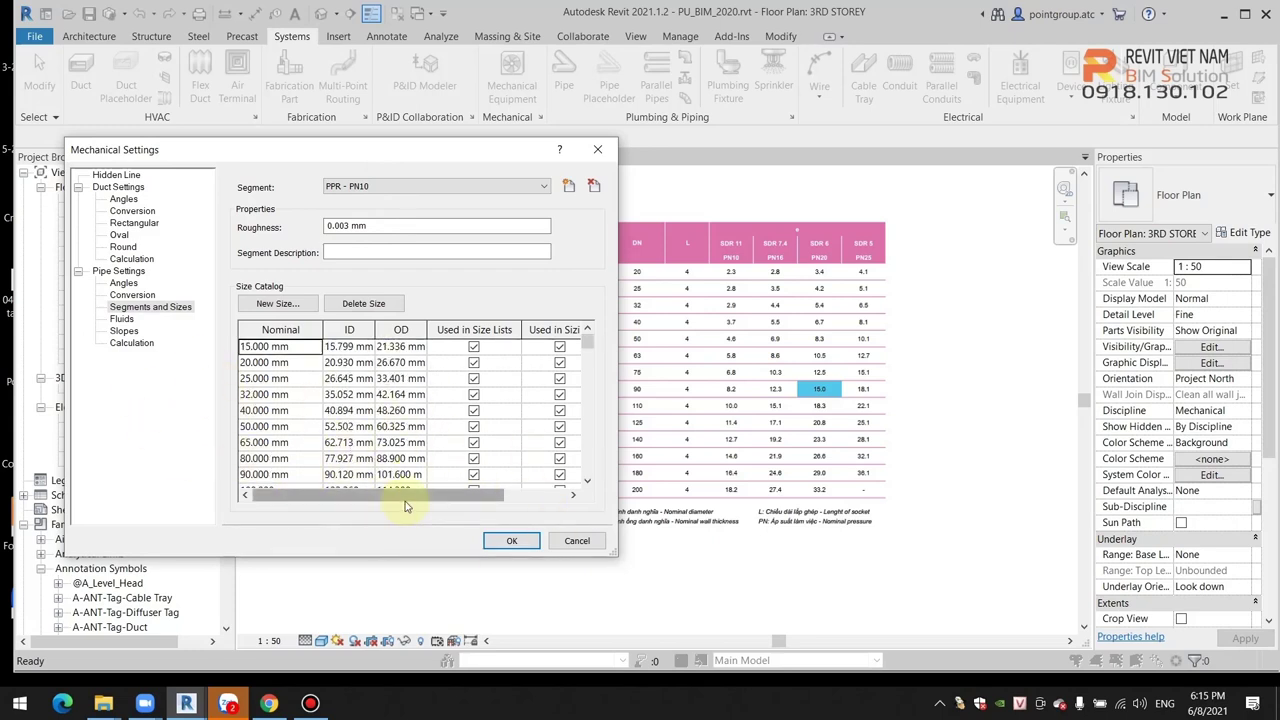
Delete all sizes below 300 mm and dismiss the Cannot Delete Last Item warning.
left_click(378, 304)
double_click(378, 304)
double_click(378, 304)
triple_click(378, 304)
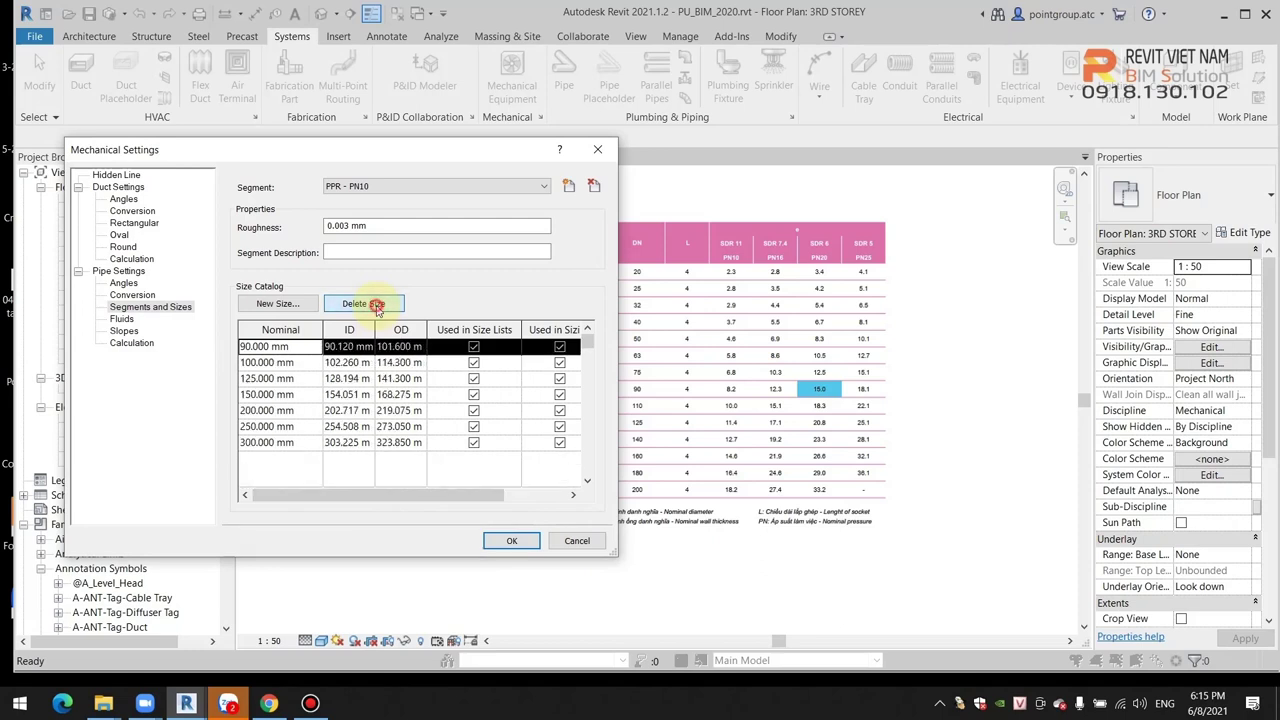
left_click(378, 306)
left_click(377, 305)
left_click(377, 305)
triple_click(376, 305)
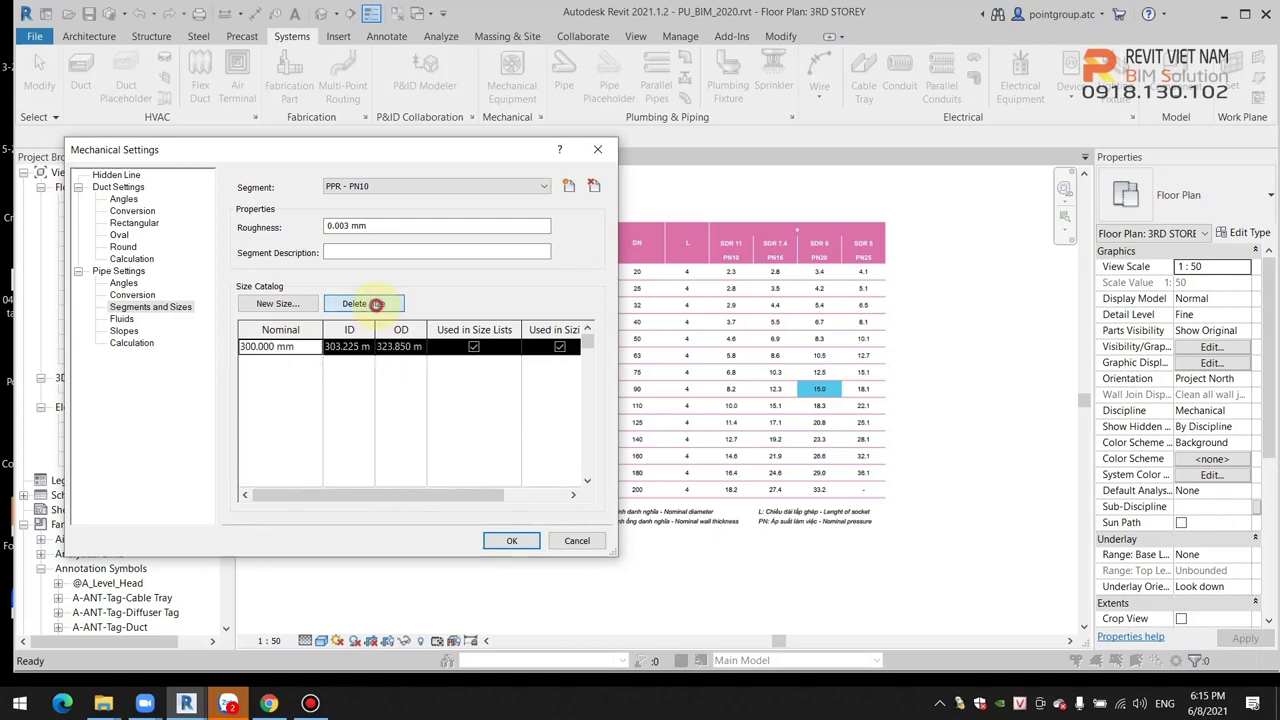
left_click(376, 304)
left_click(737, 352)
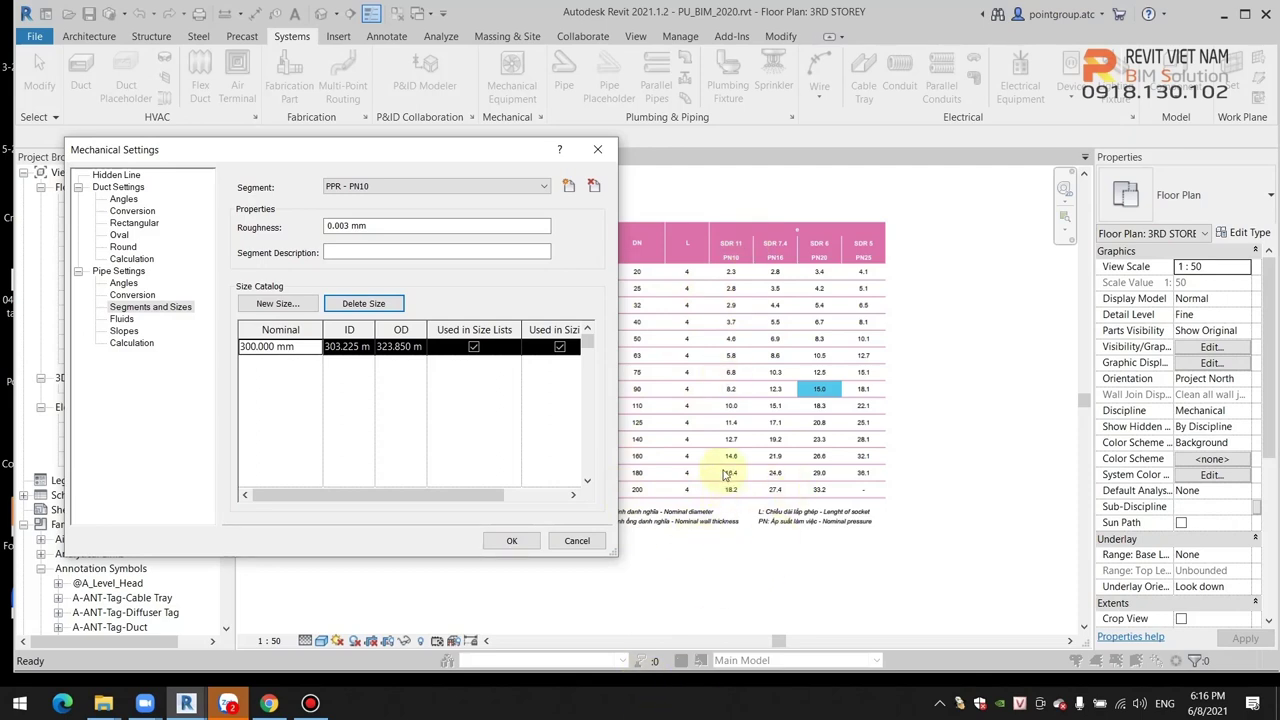
Start a new pipe size with 20 mm nominal diameter.
left_click(288, 304)
left_click_drag(343, 277, 295, 282)
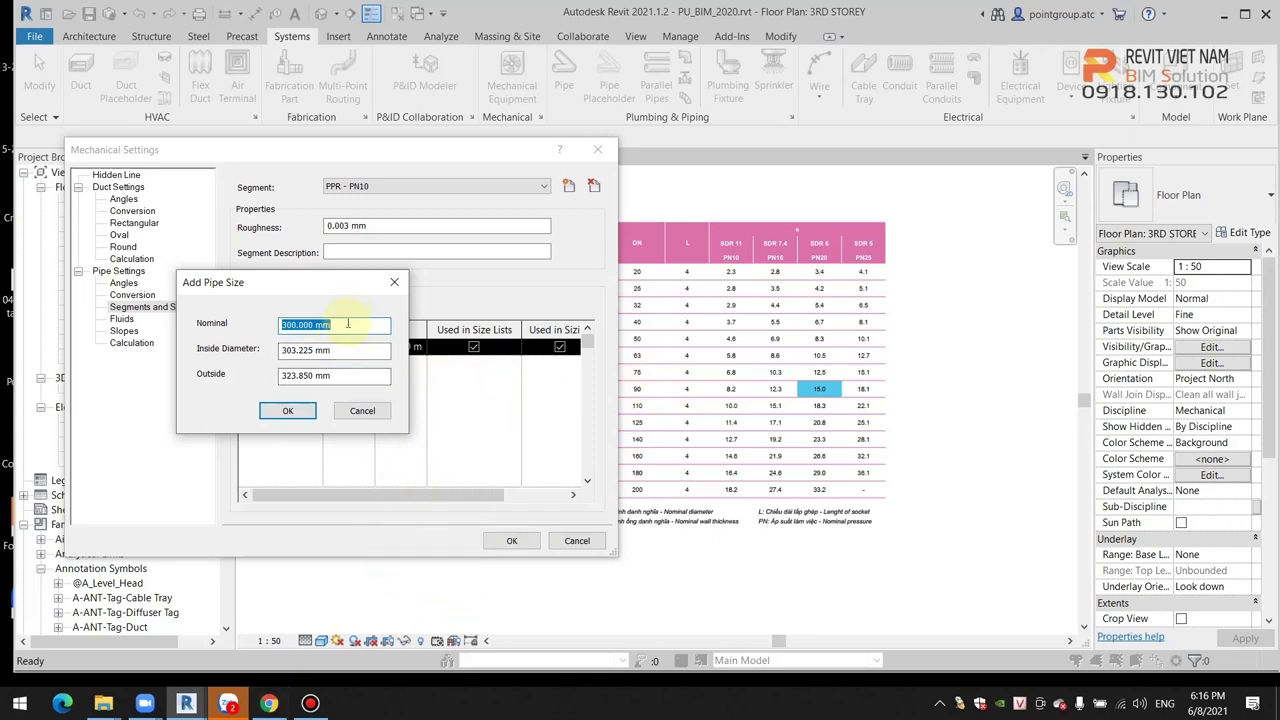
type("20")
left_click(336, 349)
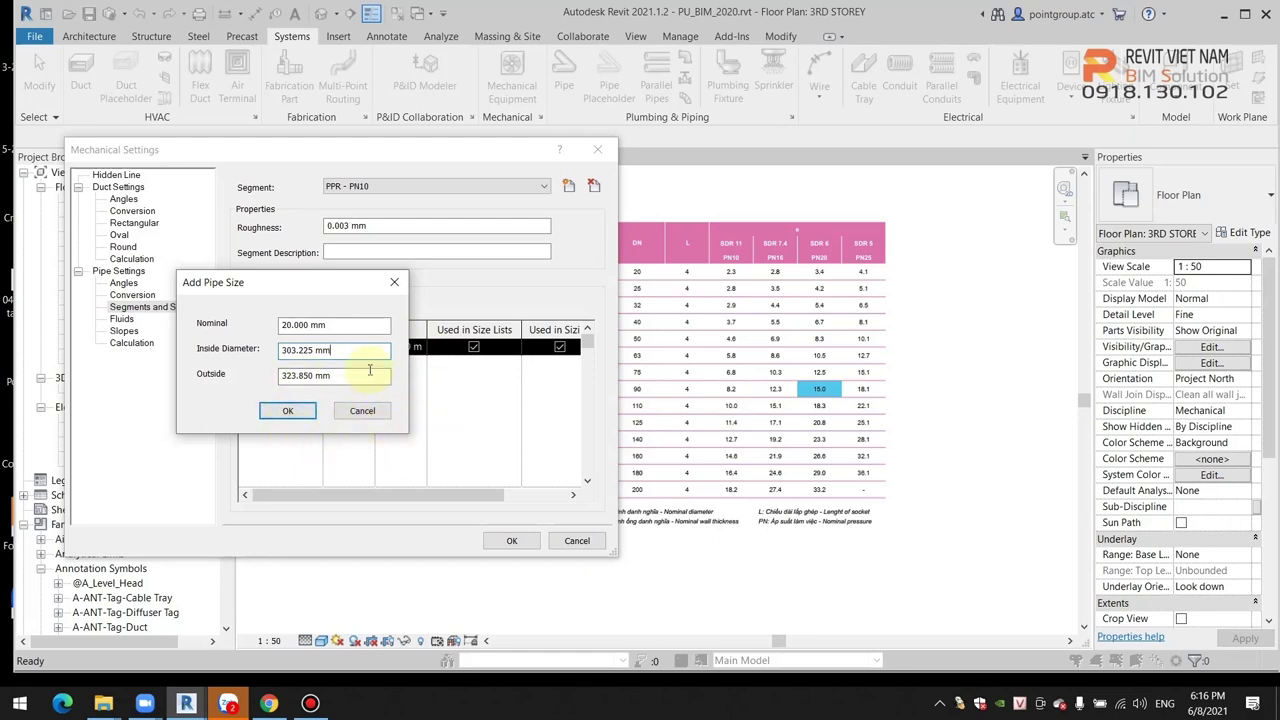
left_click(313, 325)
key("Tab")
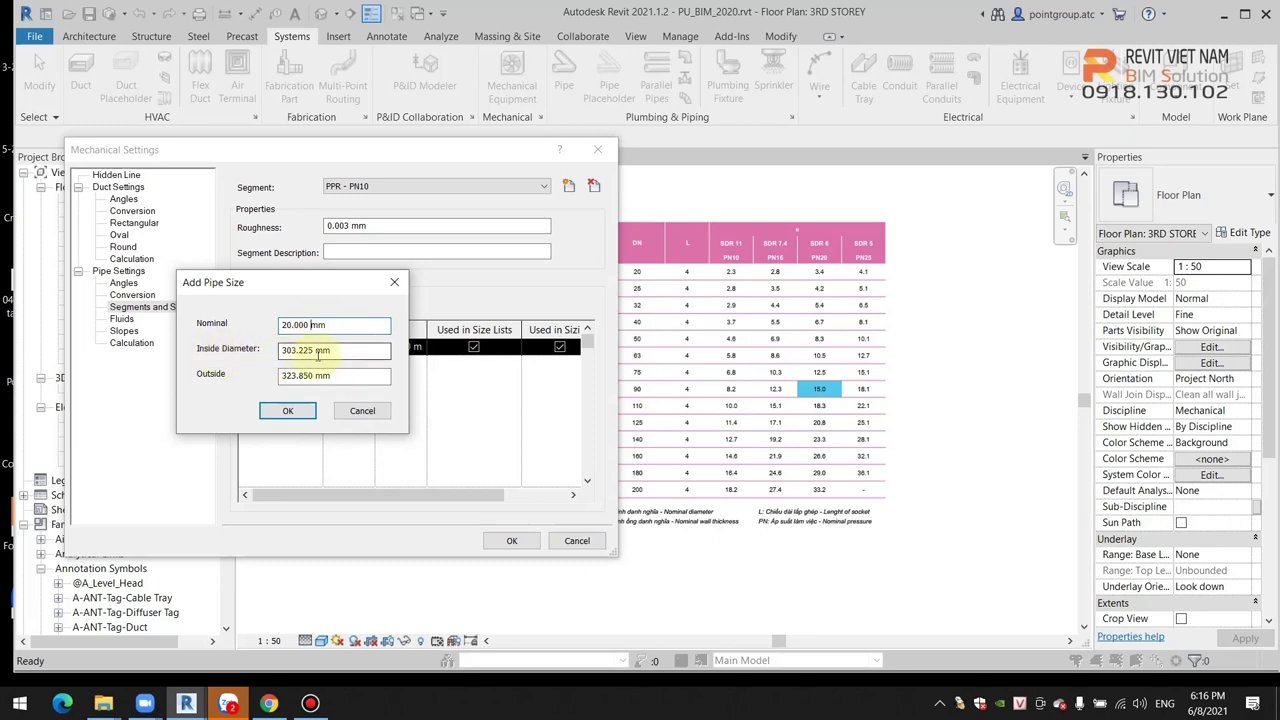
Give it 15.400 mm inside and 20 mm outside diameter and add it to the catalog.
left_click(347, 352)
left_click_drag(347, 352, 281, 350)
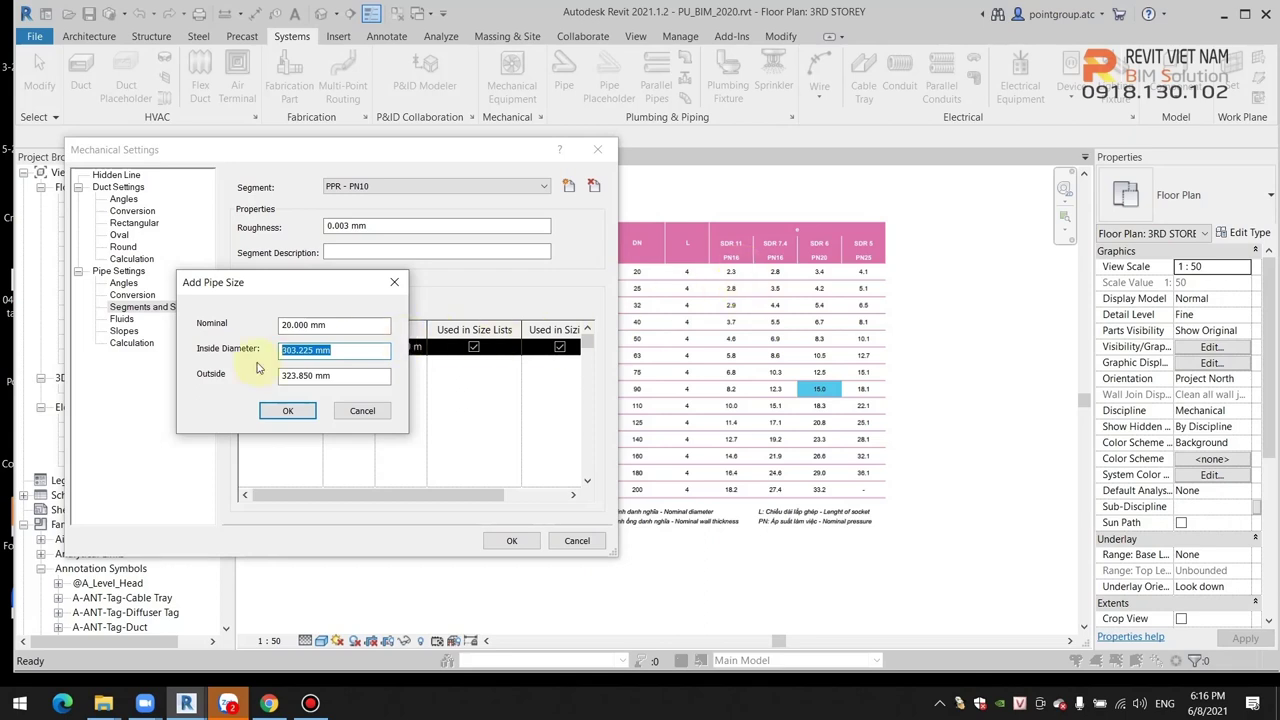
double_click(360, 351)
left_click_drag(304, 358, 262, 368)
type("=20-2.3*2")
left_click(323, 376)
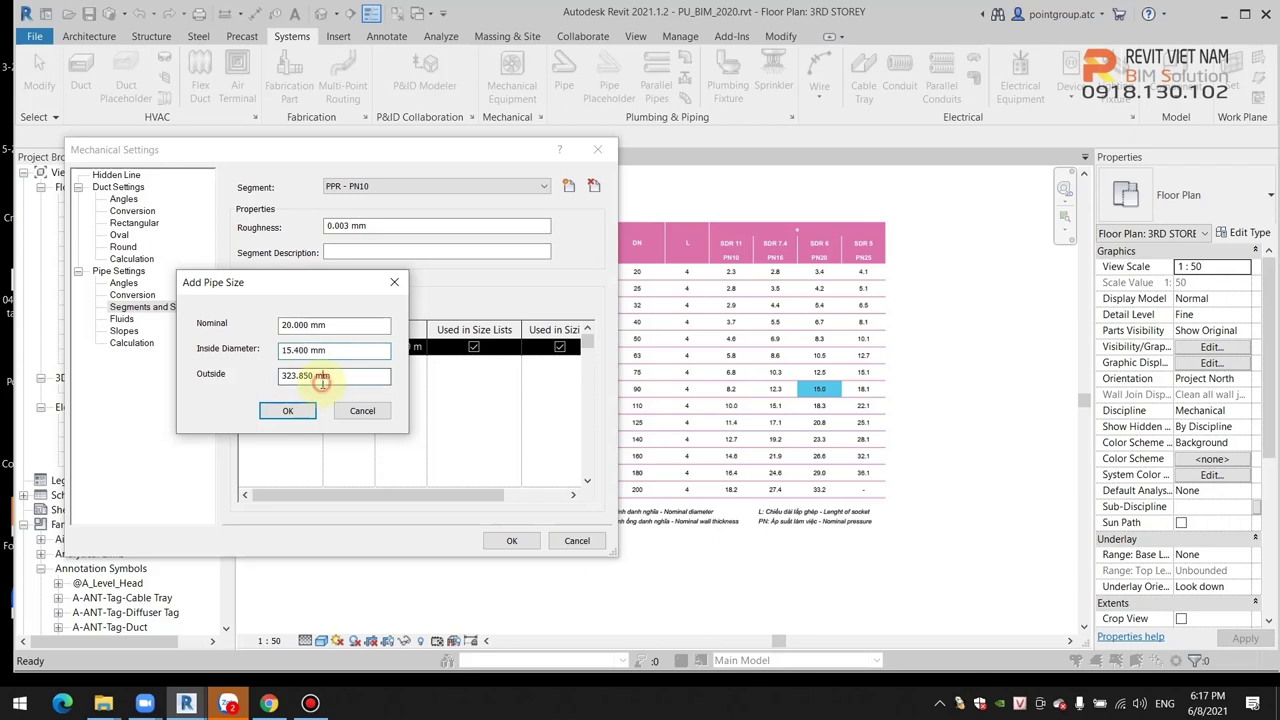
left_click_drag(333, 378, 271, 393)
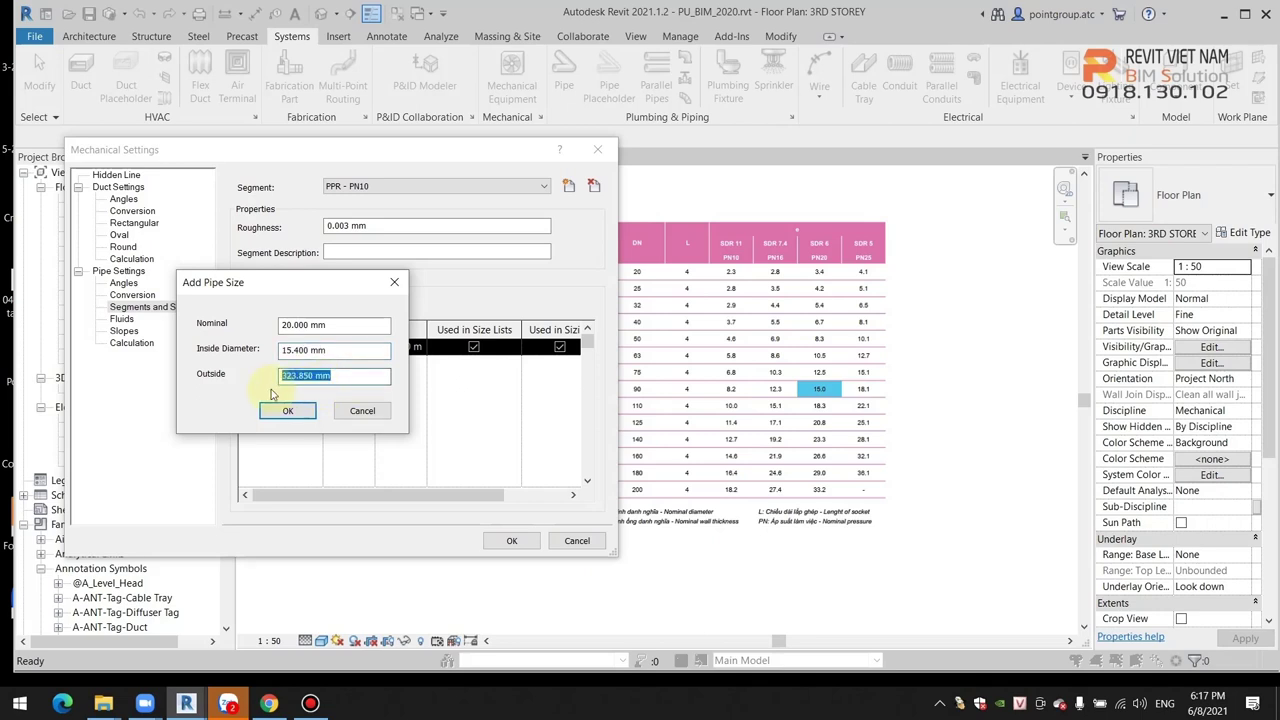
type("20")
left_click(292, 411)
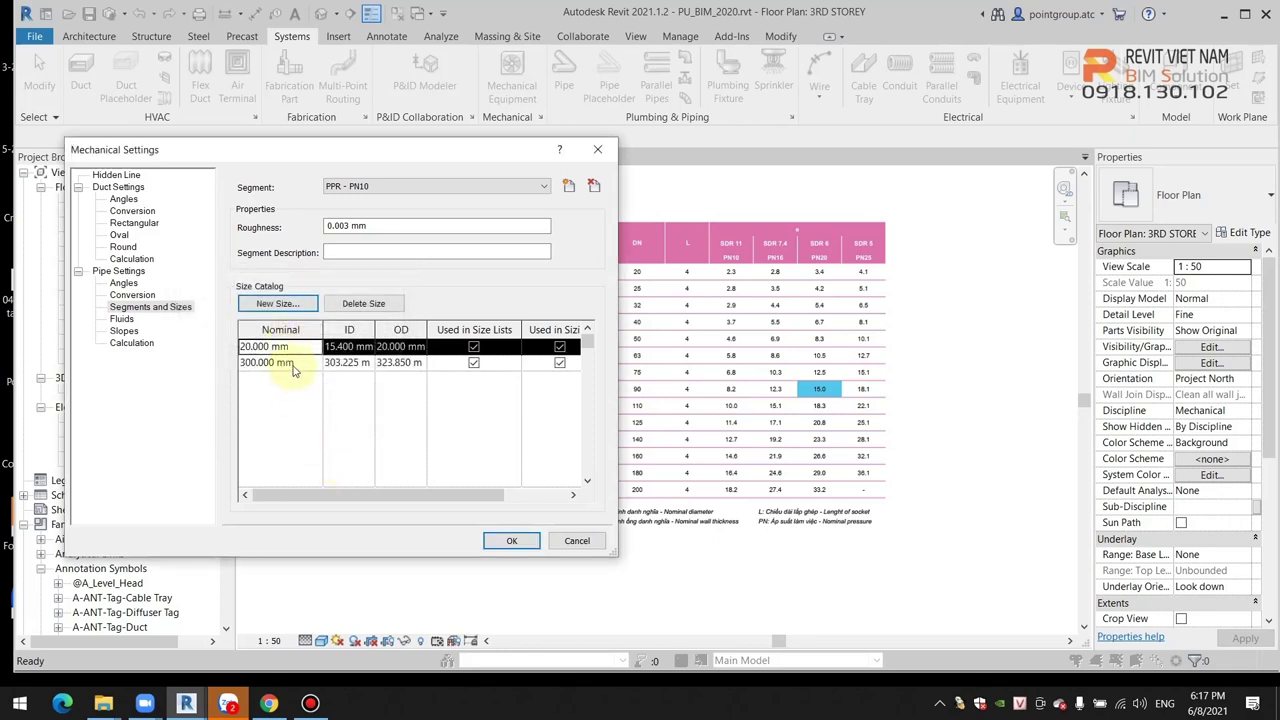
left_click(326, 366)
Delete the 300.000 mm row from the PPR - PN10 size catalog.
left_click(363, 303)
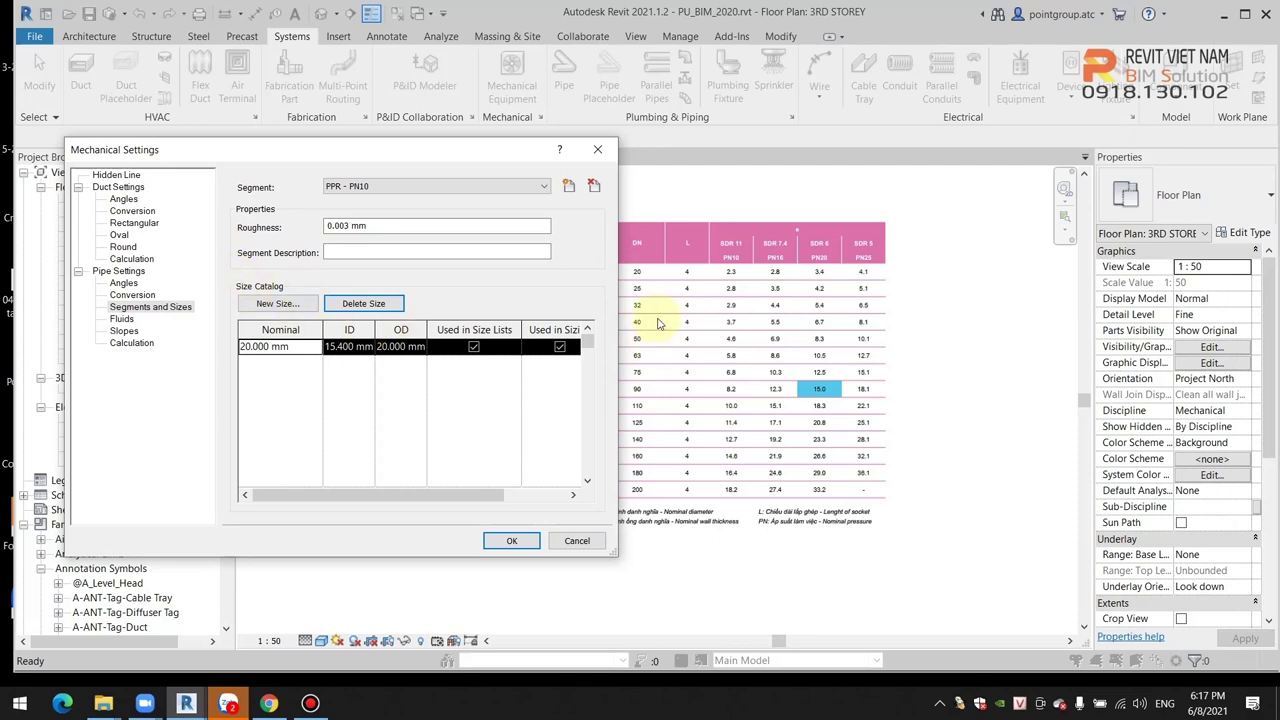
Add a 25 mm size to the PPR - PN10 catalog with 19.4 mm inside and 25 mm outside diameter.
left_click(278, 304)
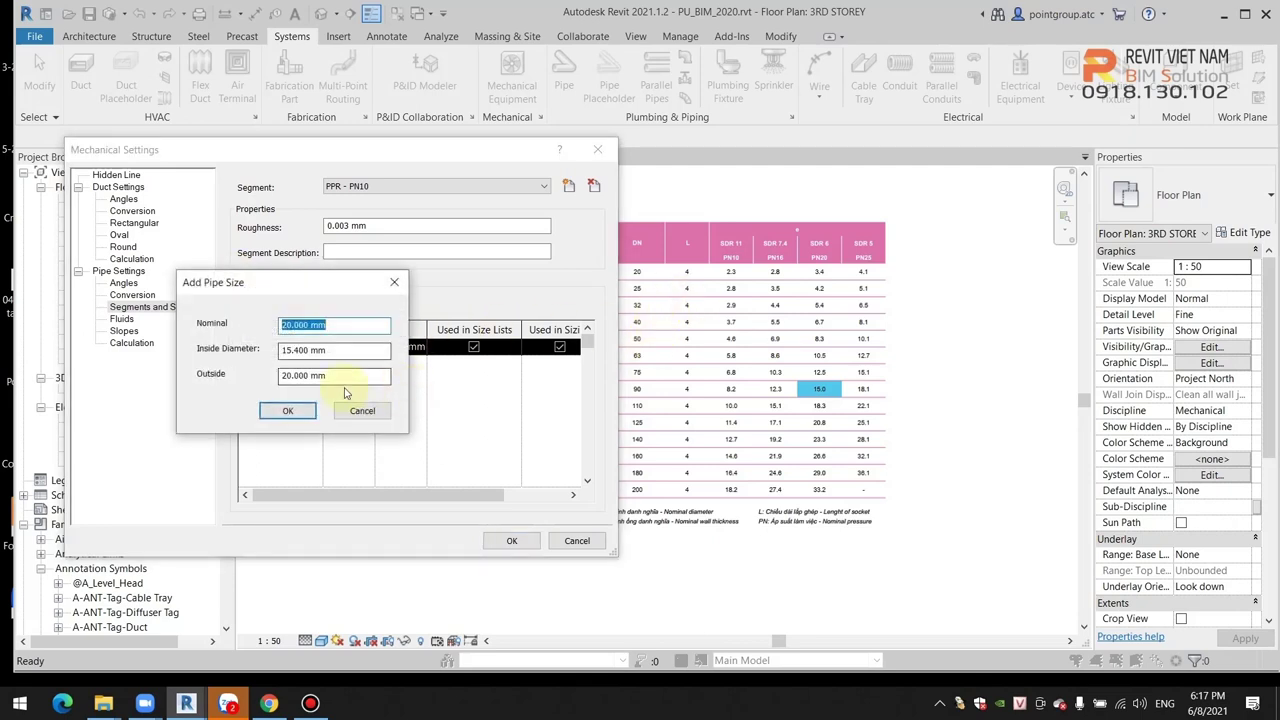
type("25")
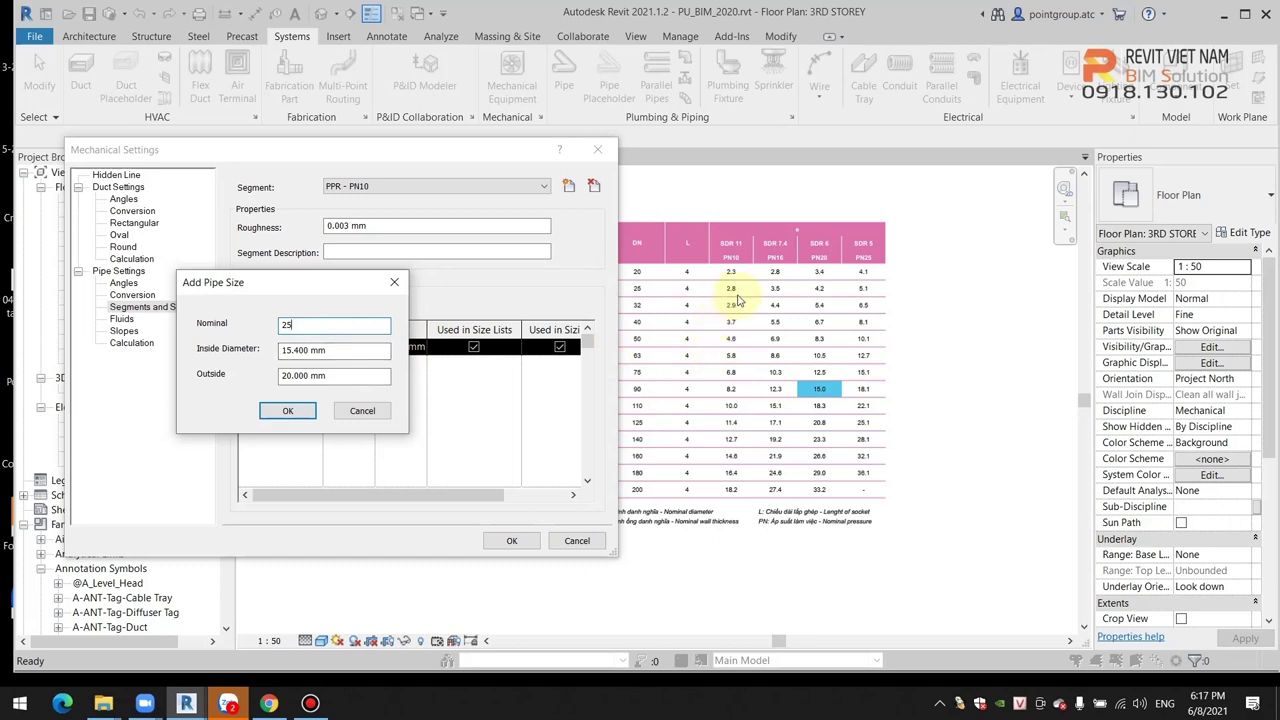
left_click(344, 352)
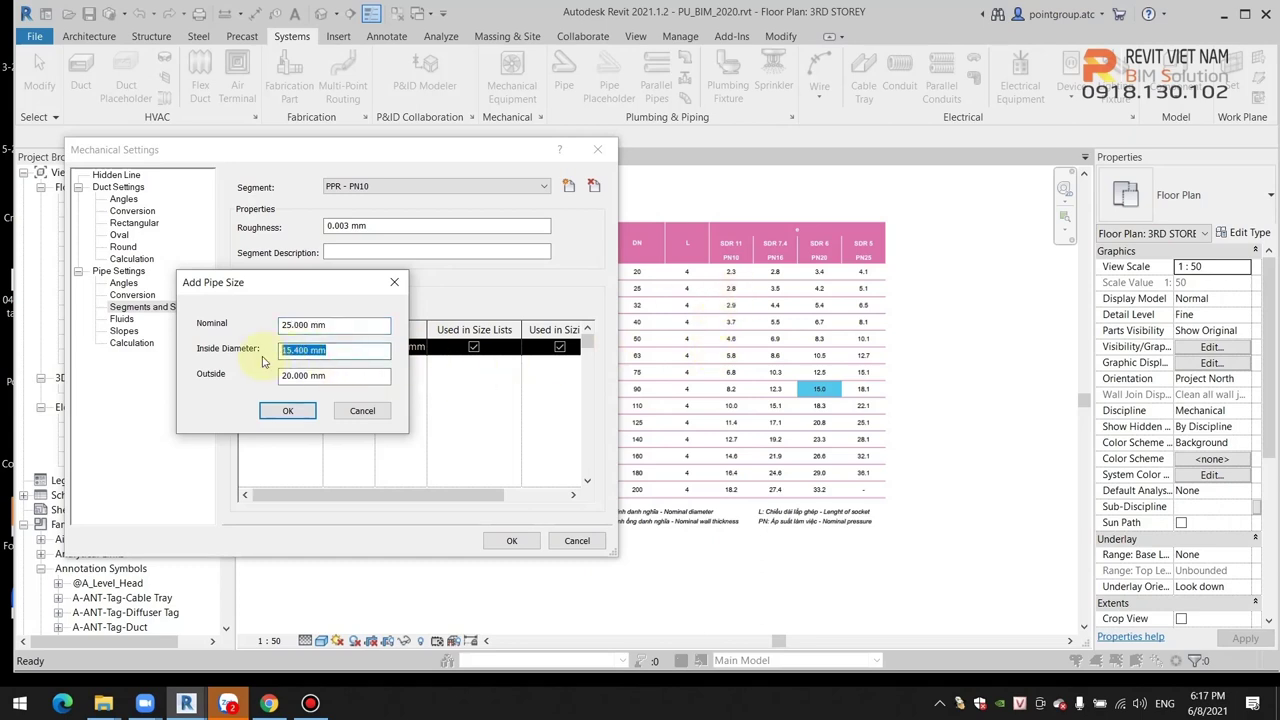
type("=25-2.8*2")
left_click(306, 375)
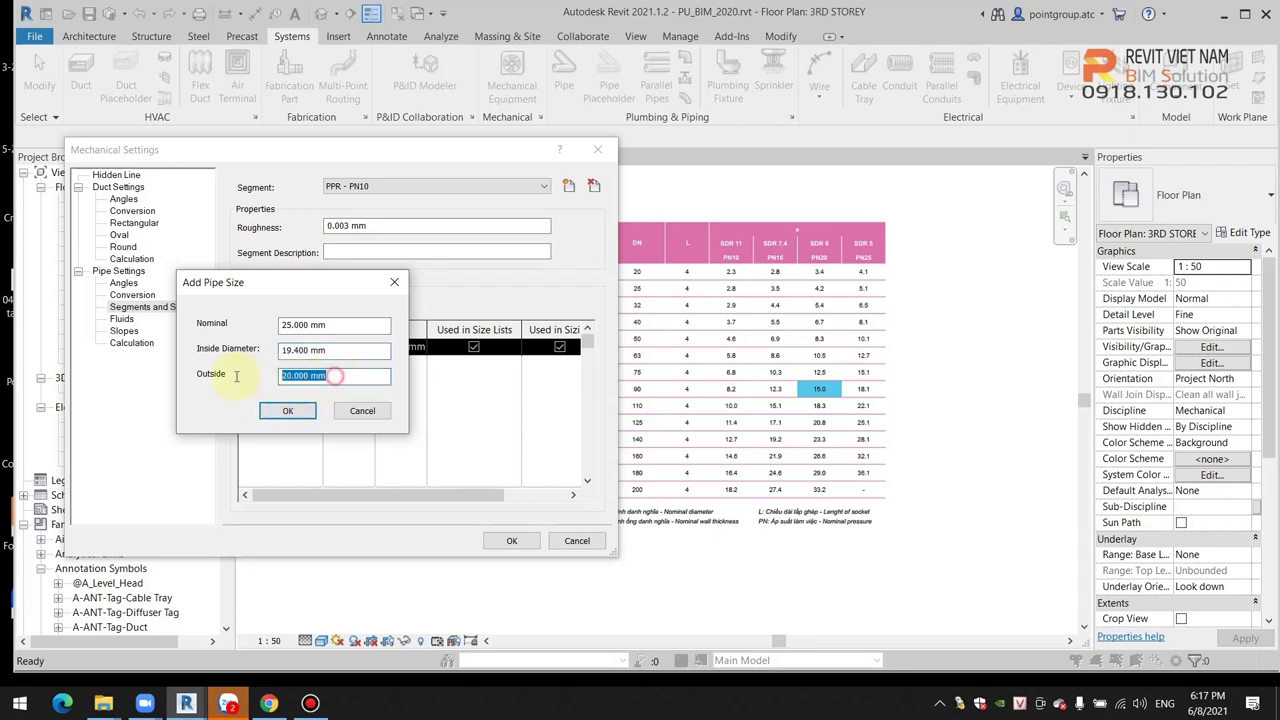
type("25")
left_click(290, 410)
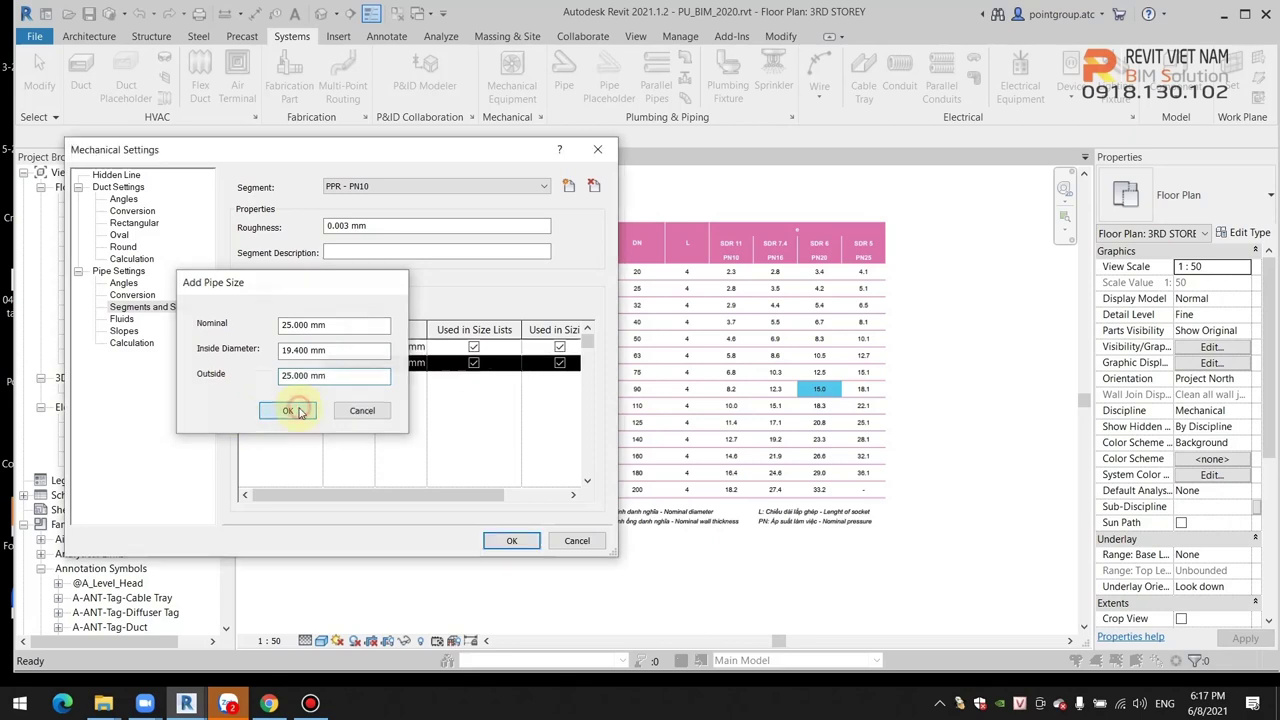
Add a 32 mm size with 26.2 mm inside and 32 mm outside diameter.
left_click(277, 303)
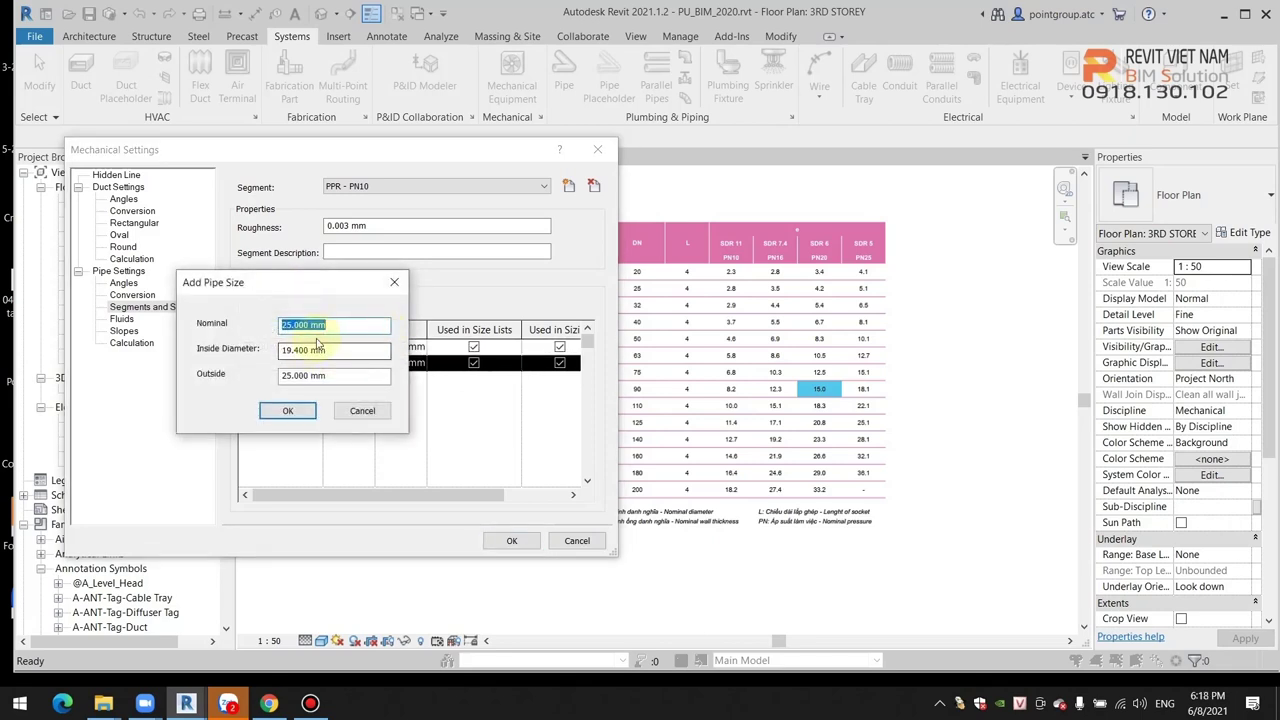
type("32")
left_click(340, 350)
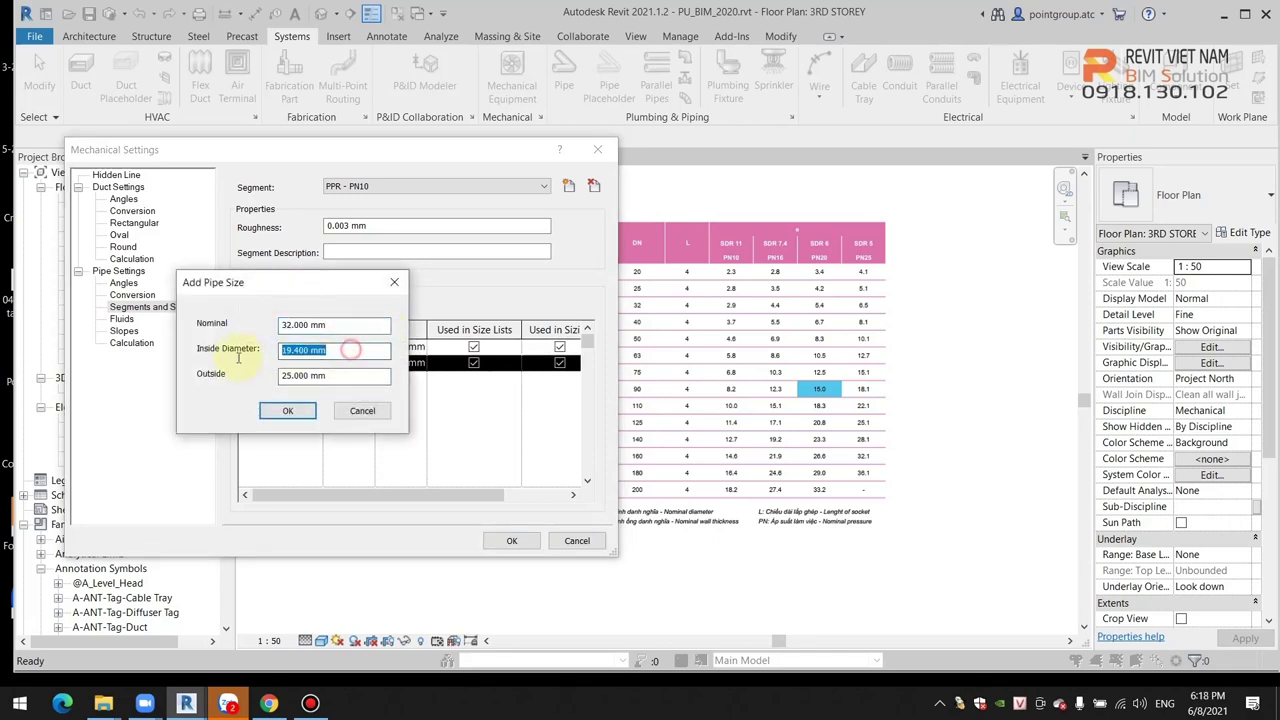
key("BackSpace")
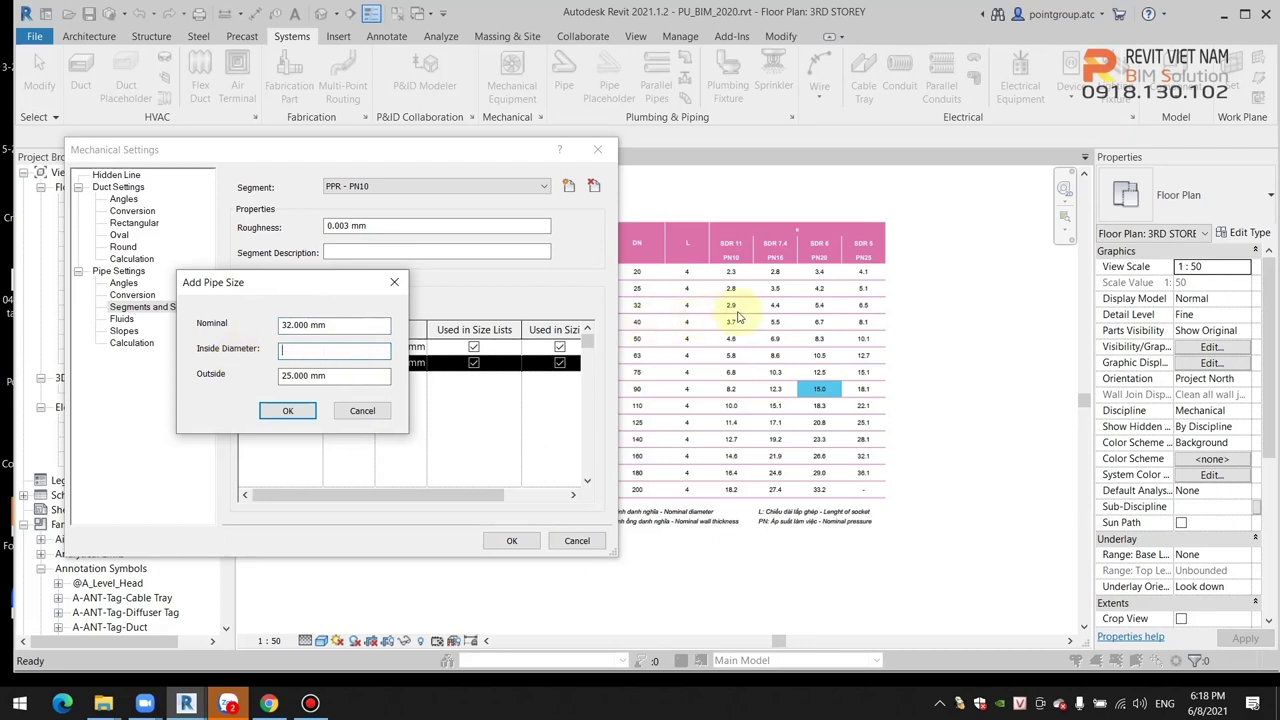
type("=32-2.9*2")
left_click(290, 376)
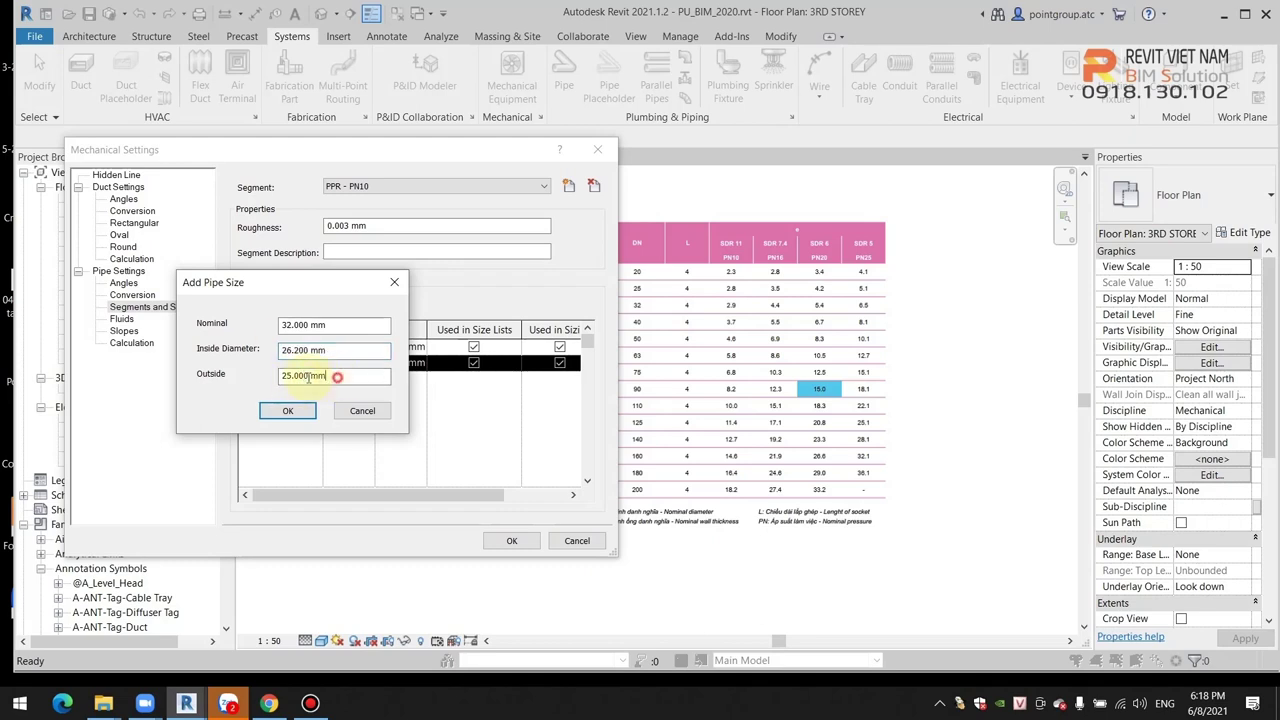
left_click_drag(336, 376, 251, 383)
type("32")
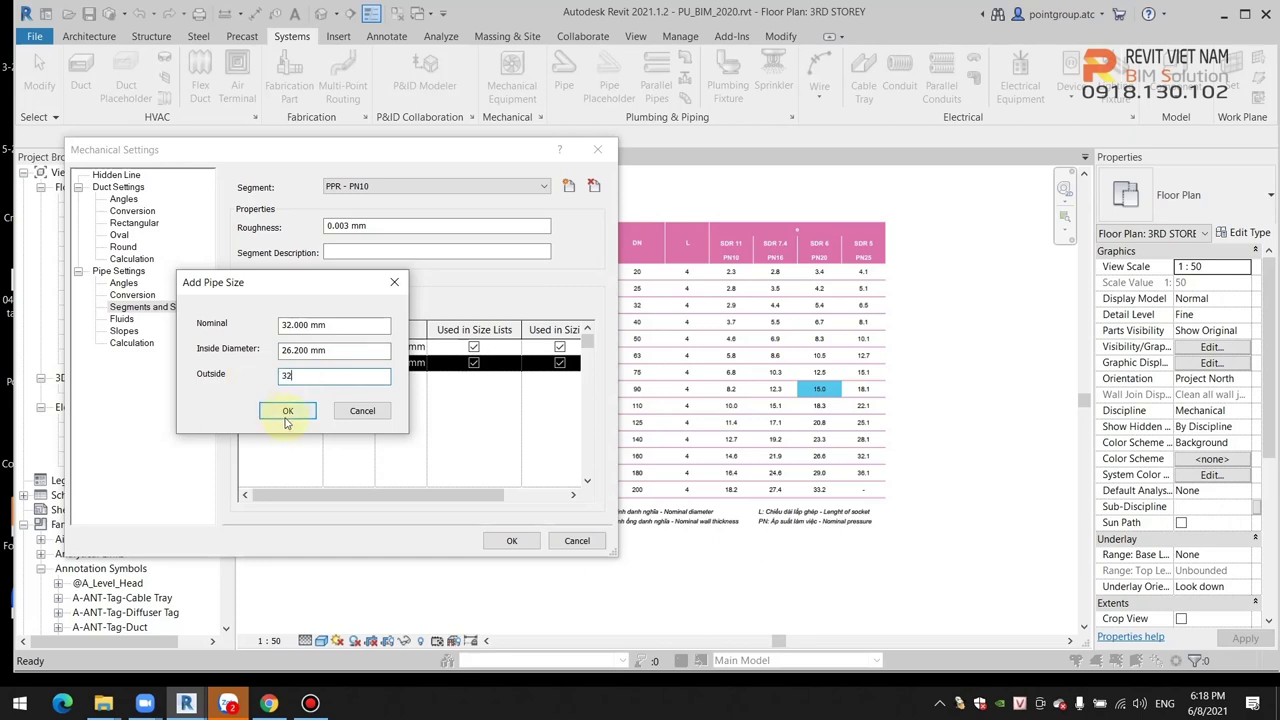
left_click(287, 411)
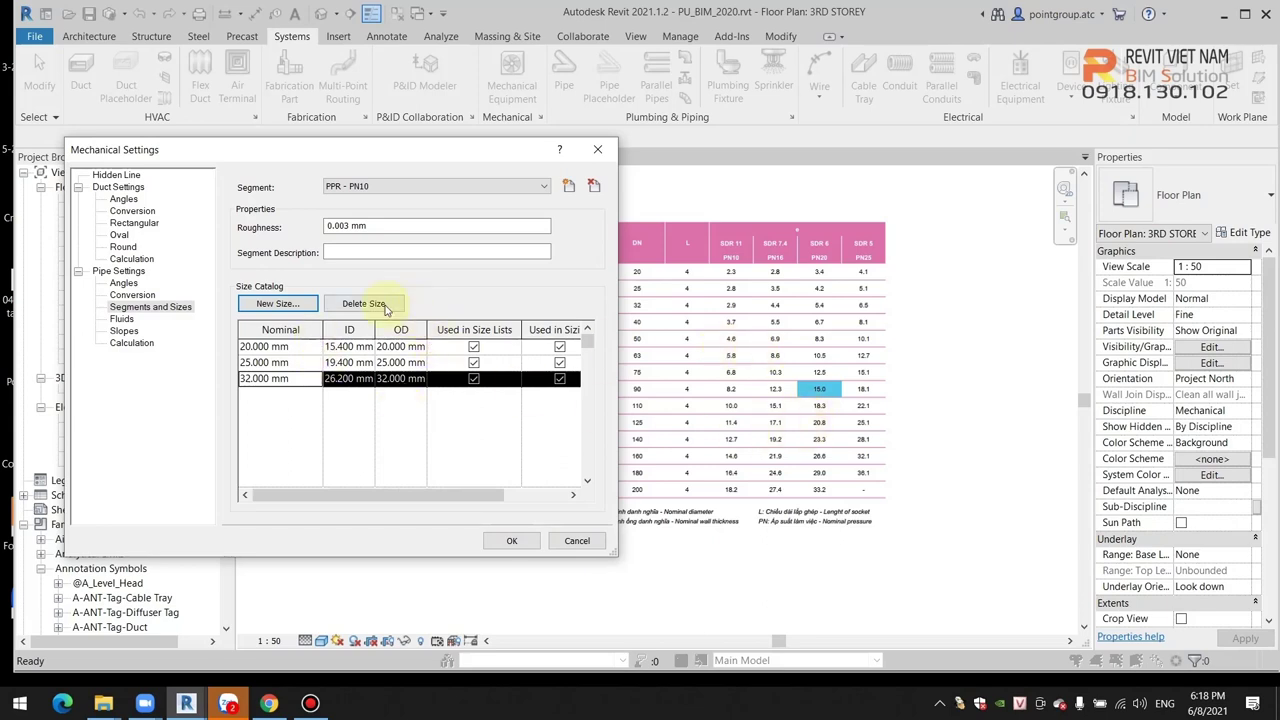
Add a 40 mm size with inside diameter =40-3.7*2 (32.6 mm) and 40 mm outside diameter.
left_click(278, 304)
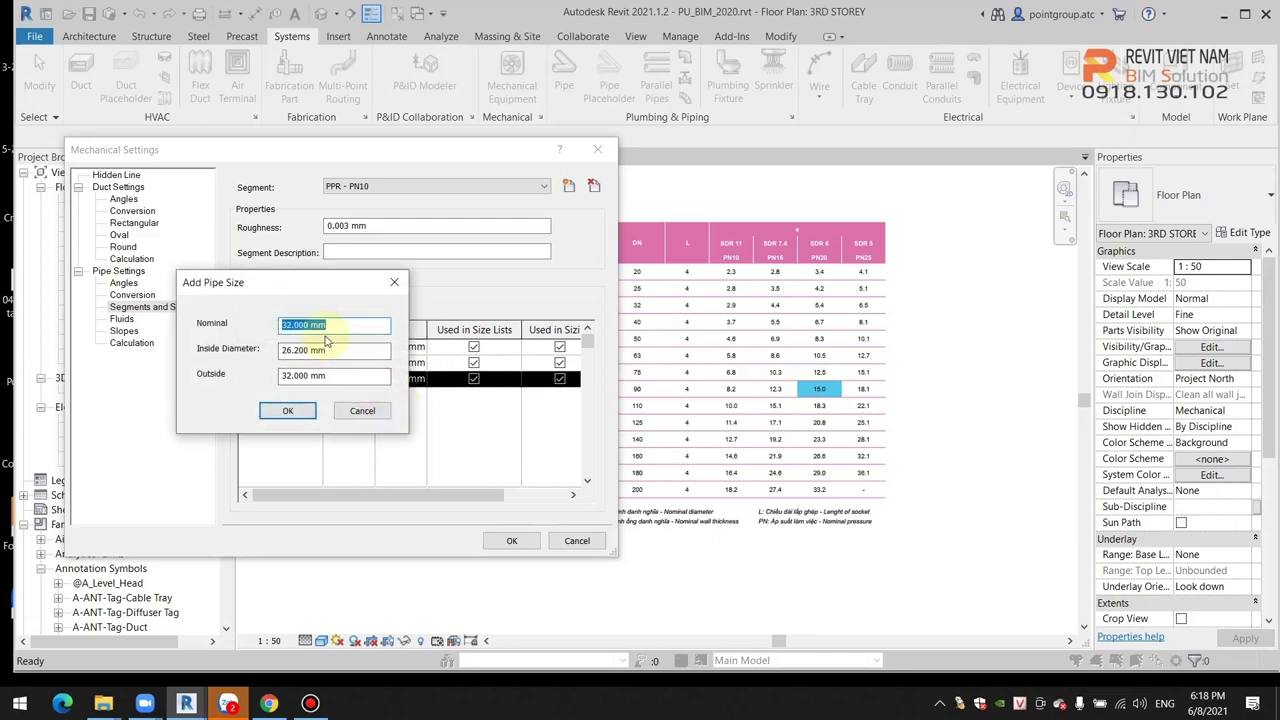
type("40")
key("Tab")
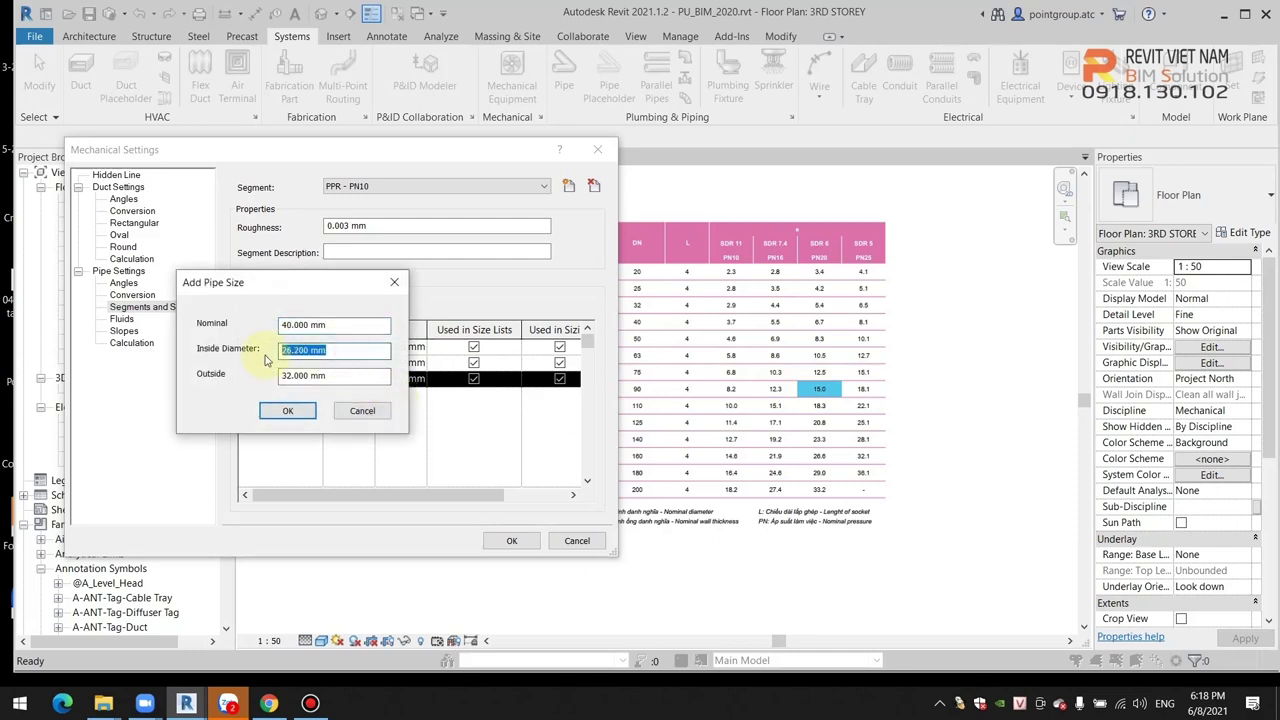
type("=40-")
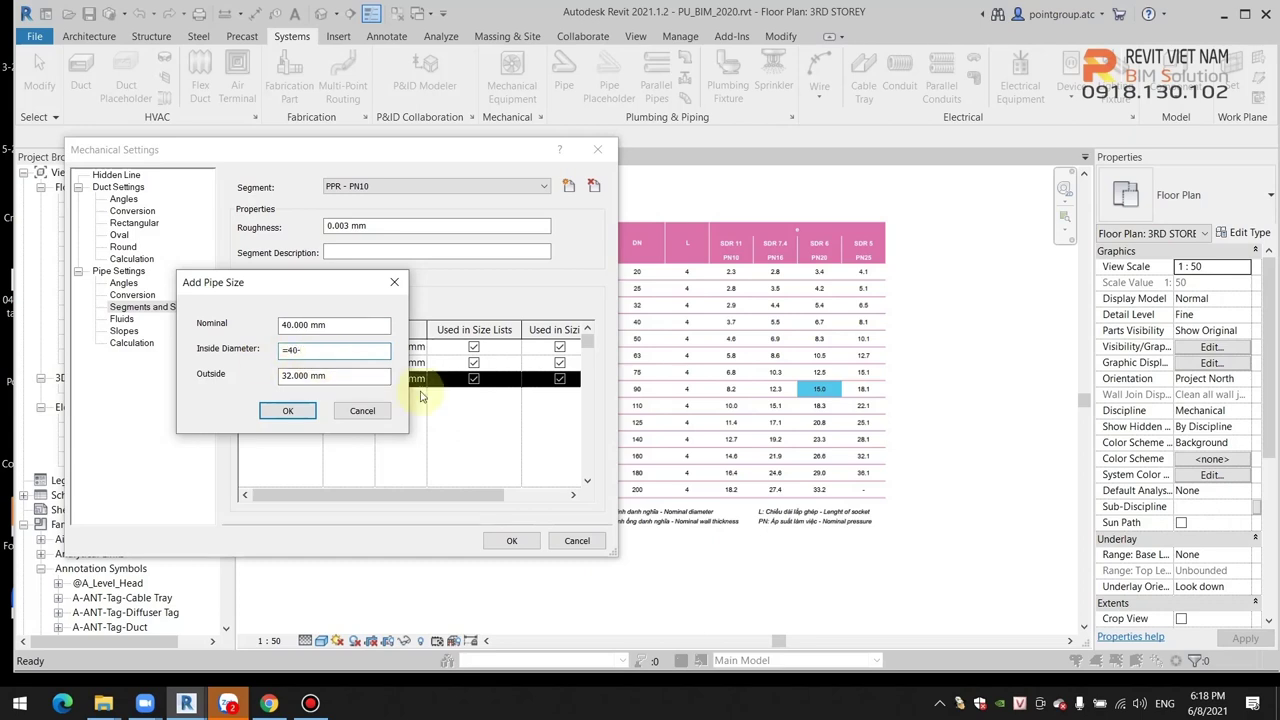
type("3.7")
type("*2")
left_click(361, 374)
left_click_drag(361, 374, 282, 375)
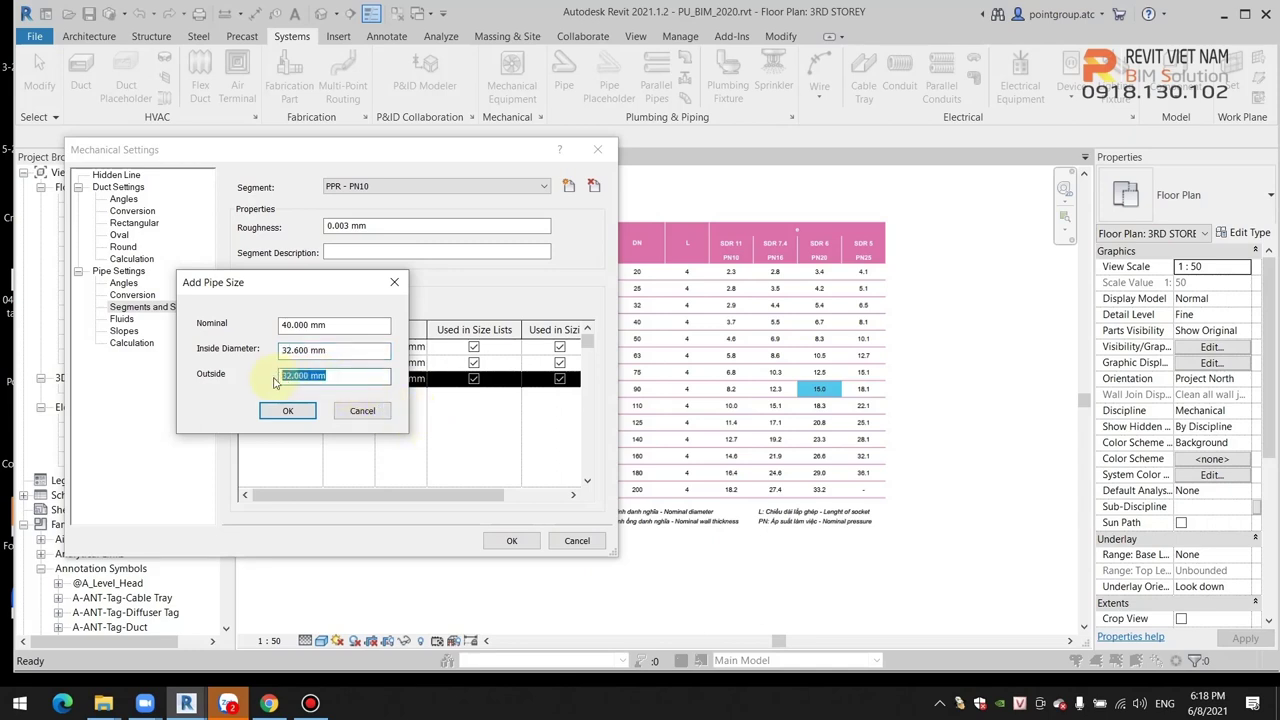
type("40")
left_click(287, 410)
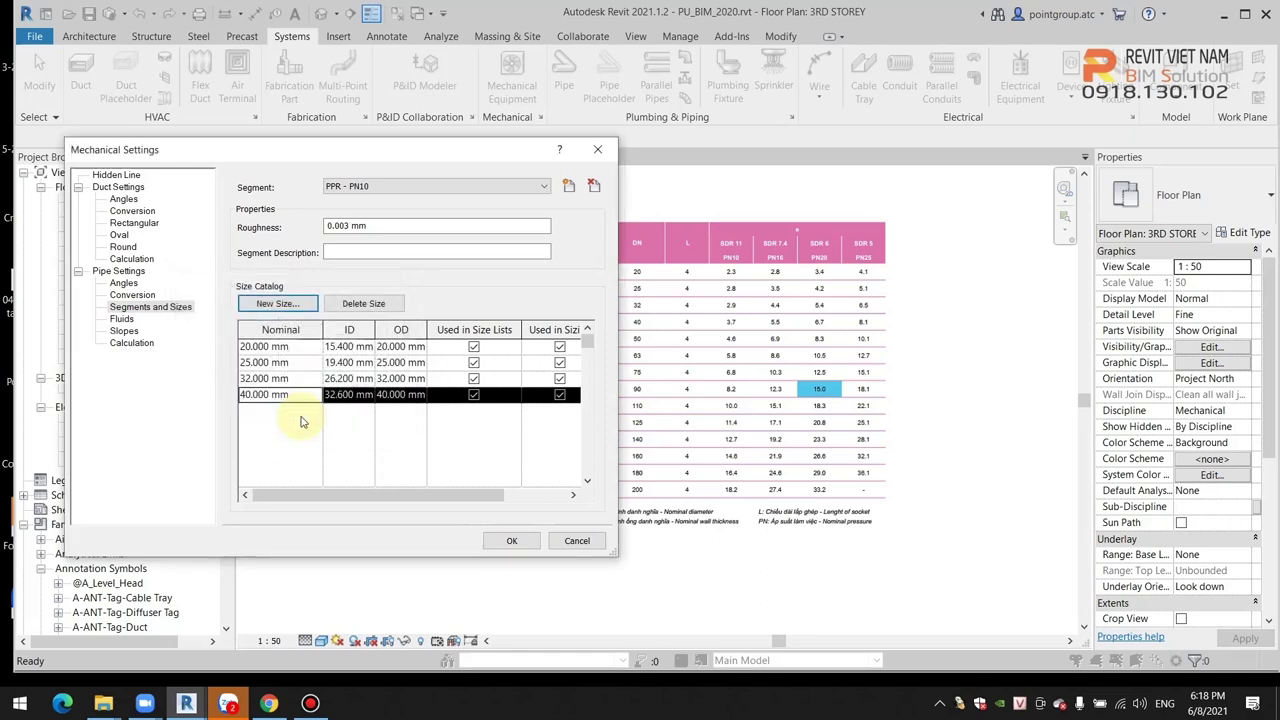
Add a 50 mm size with a 40.8 mm inside diameter and 50 mm outside diameter.
left_click(278, 303)
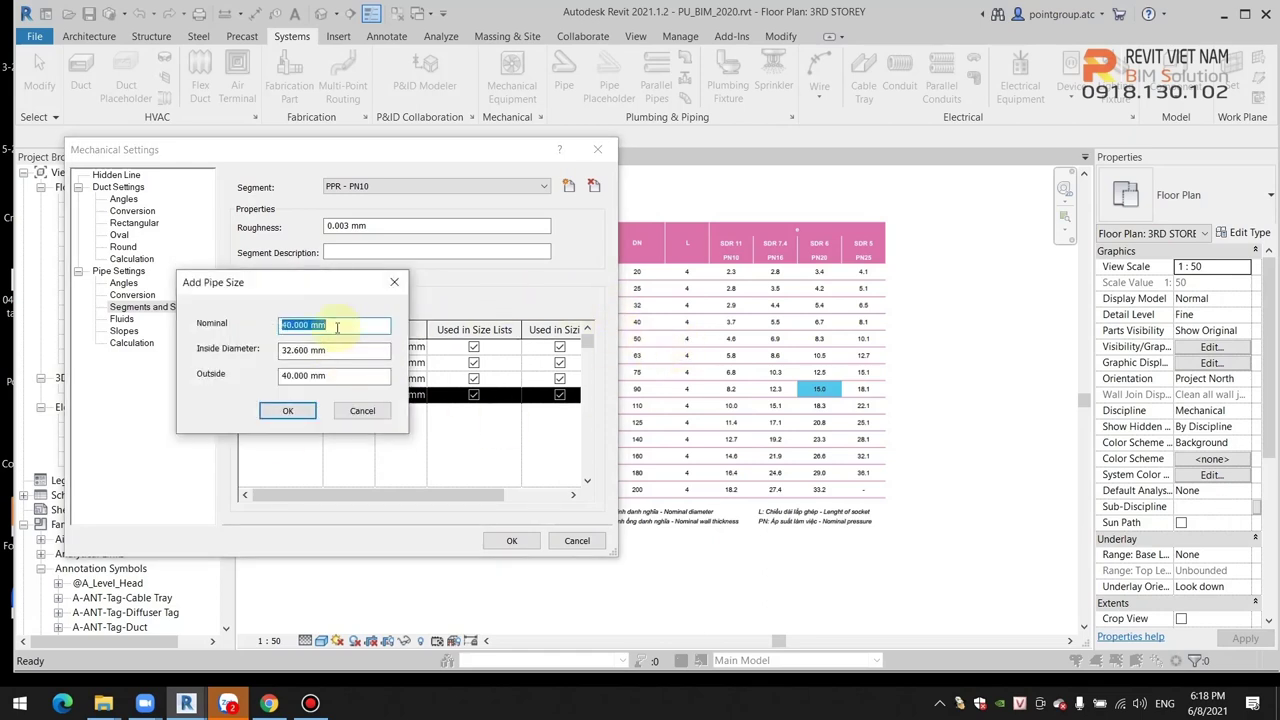
type("50")
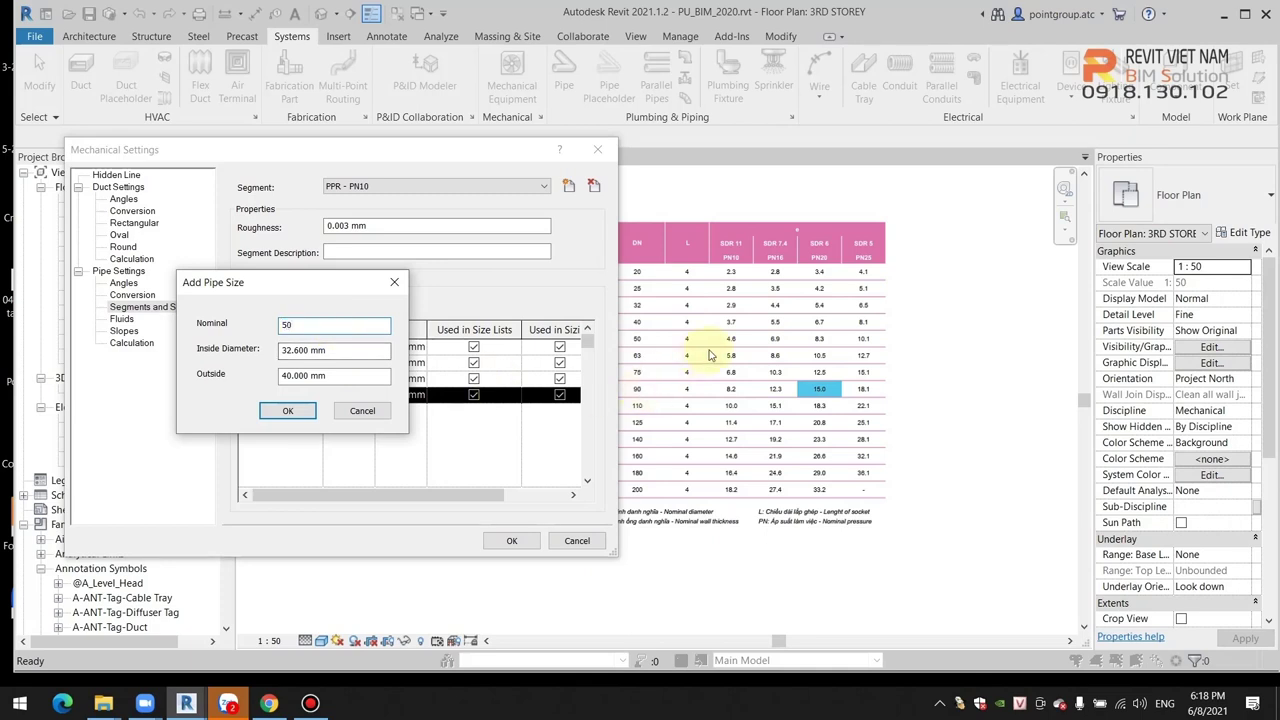
left_click(323, 349)
double_click(323, 349)
type("=50-")
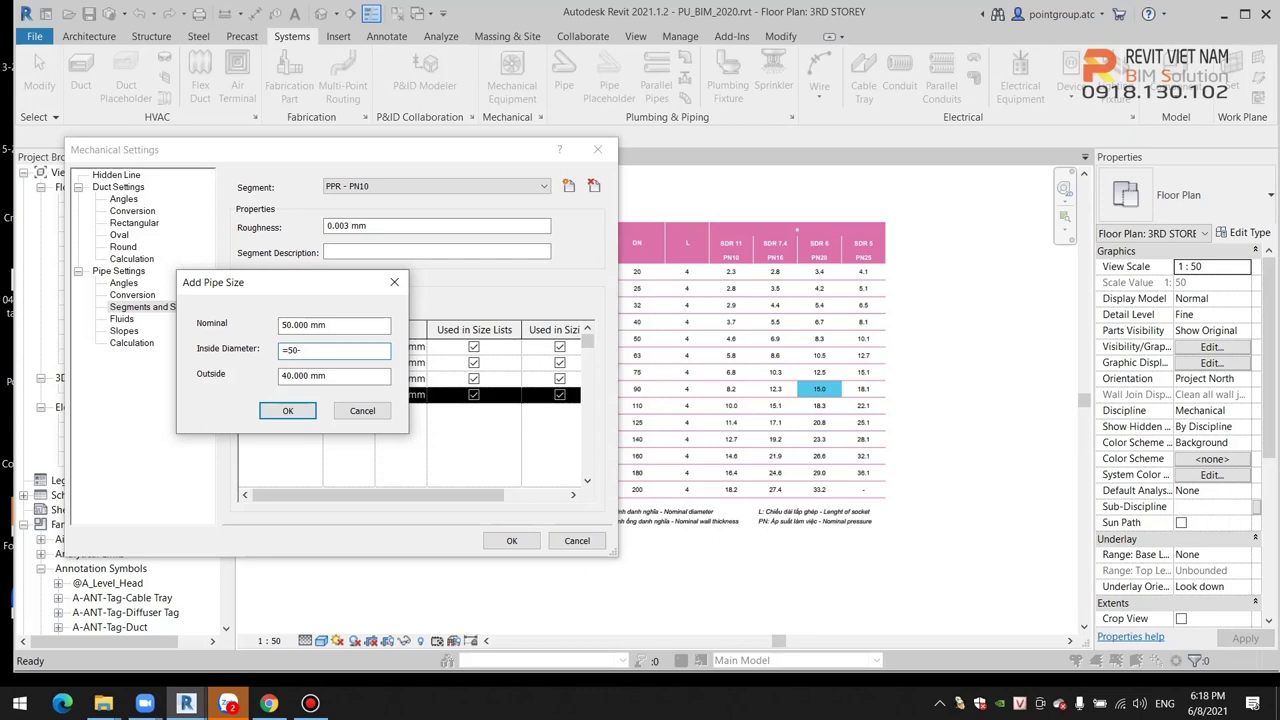
type("4")
type(".6*2")
left_click(325, 375)
double_click(340, 374)
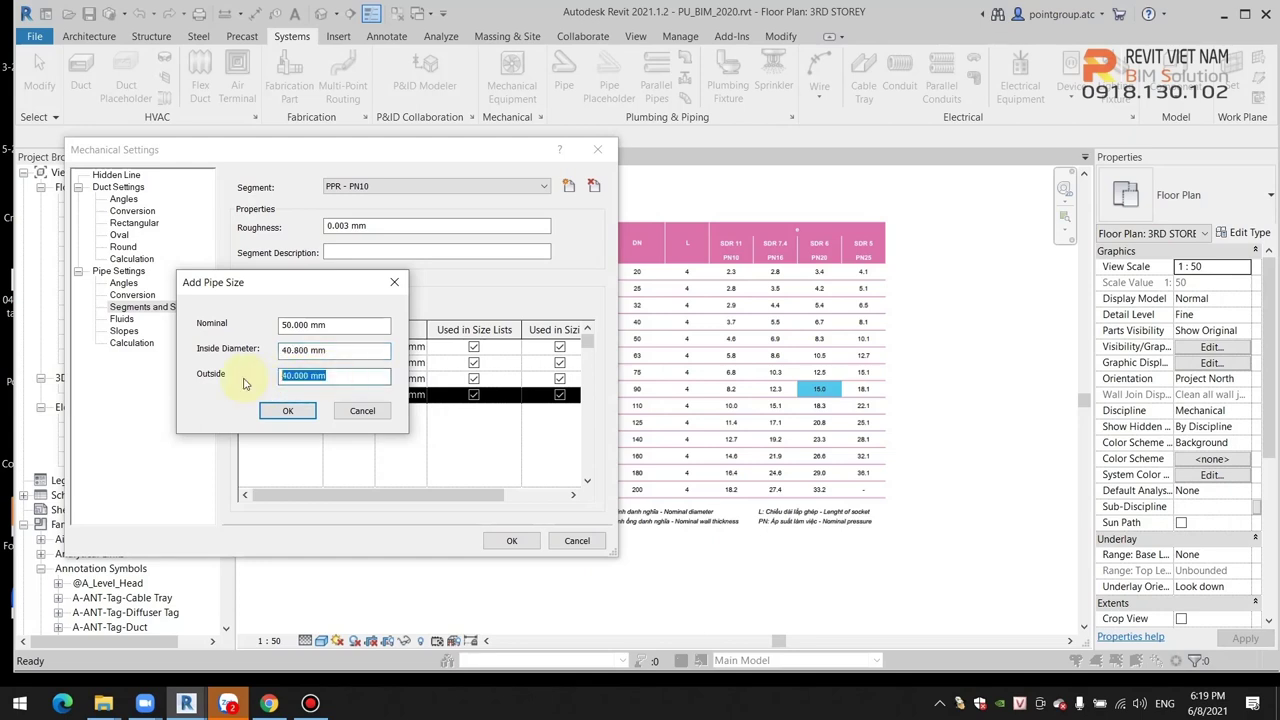
type("50")
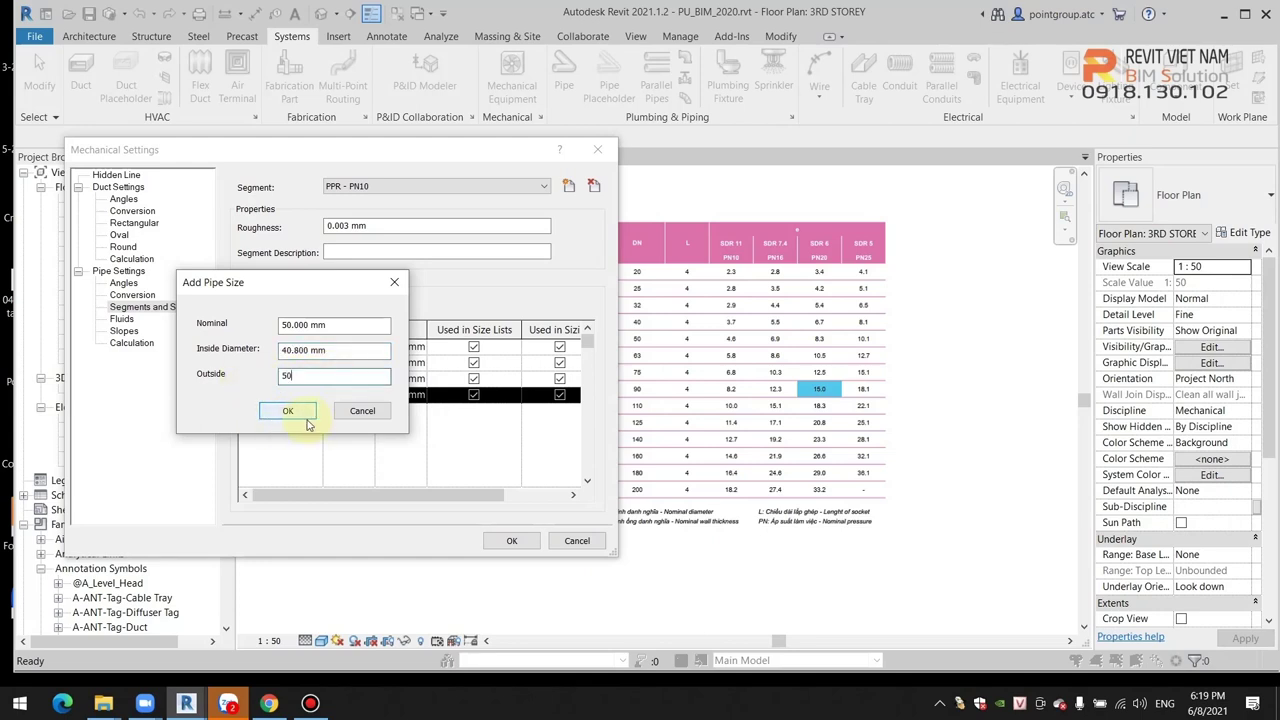
left_click(287, 411)
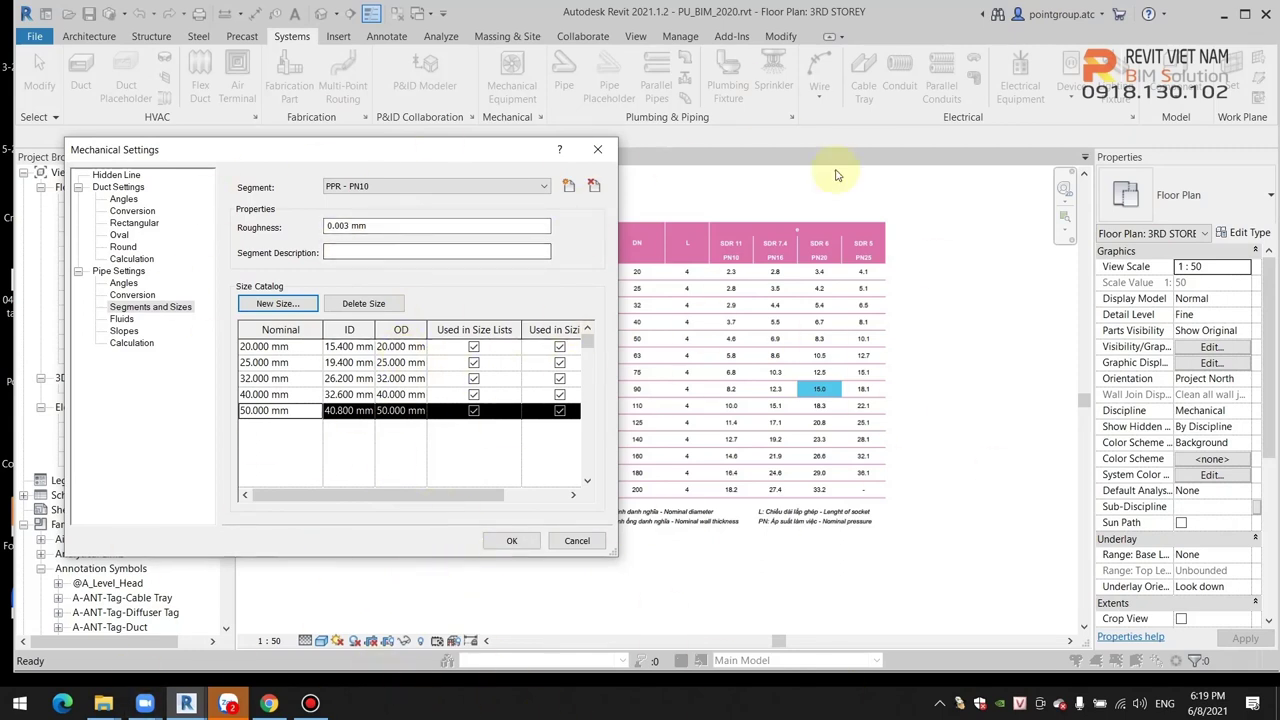
Accept Mechanical Settings, then delete the reference table image from the 3RD STOREY plan.
left_click(509, 541)
scroll(572, 410, "down", 2)
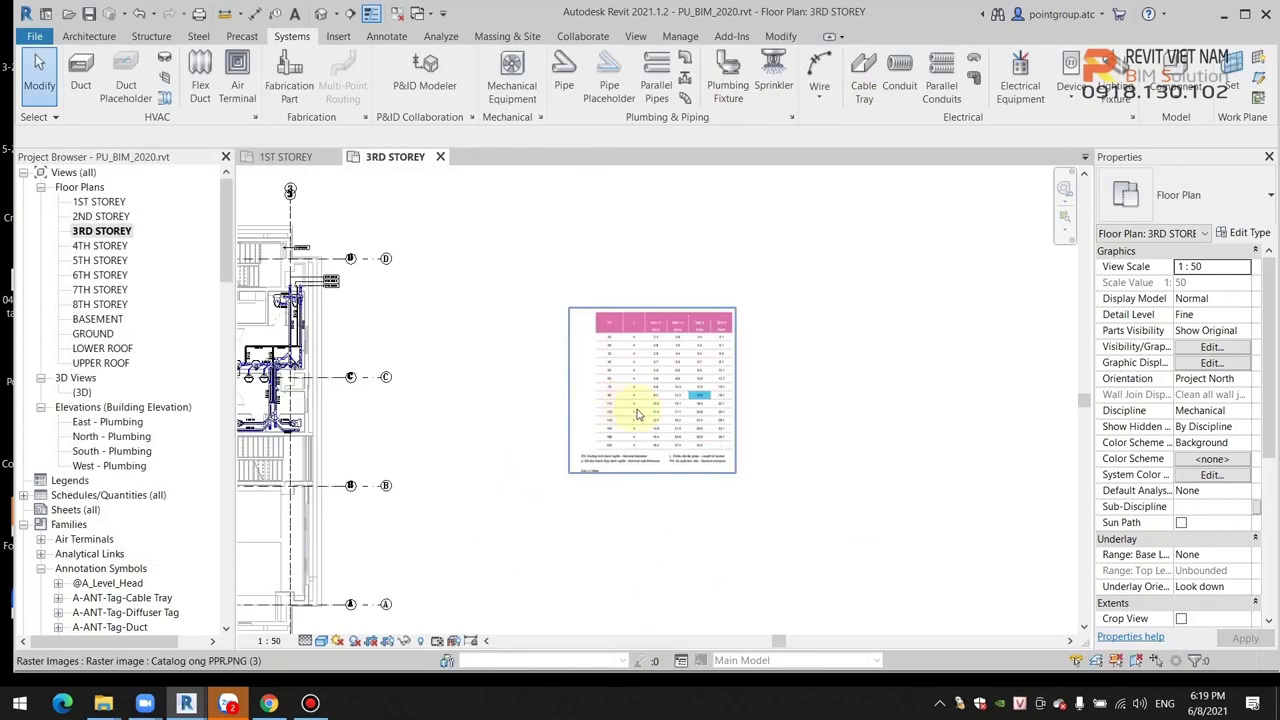
scroll(637, 413, "down", 2)
left_click(714, 409)
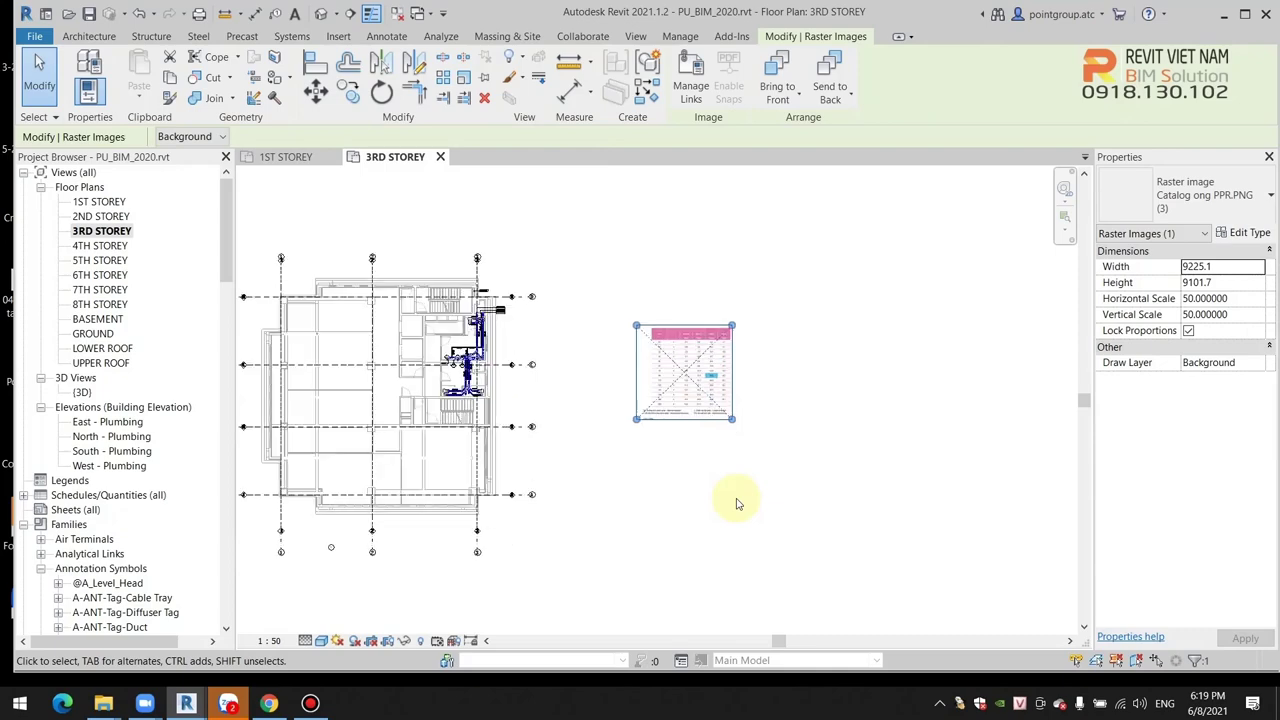
key("Delete")
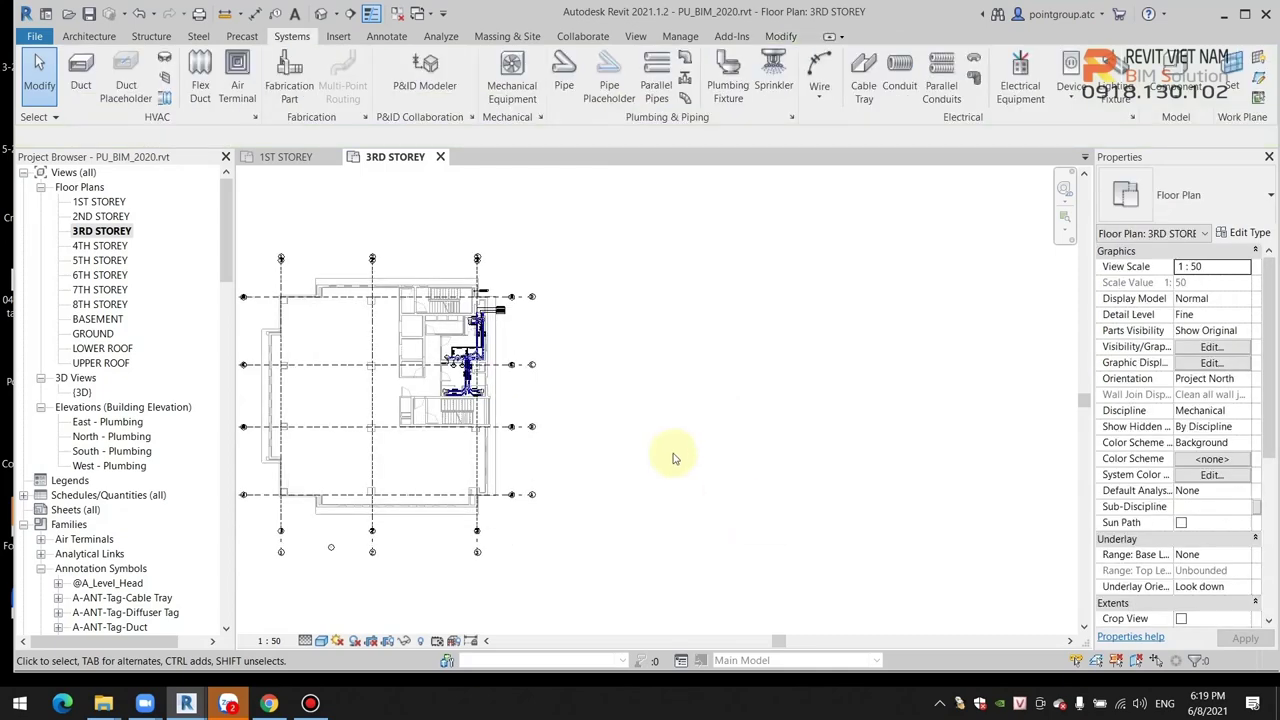
scroll(674, 457, "up", 1)
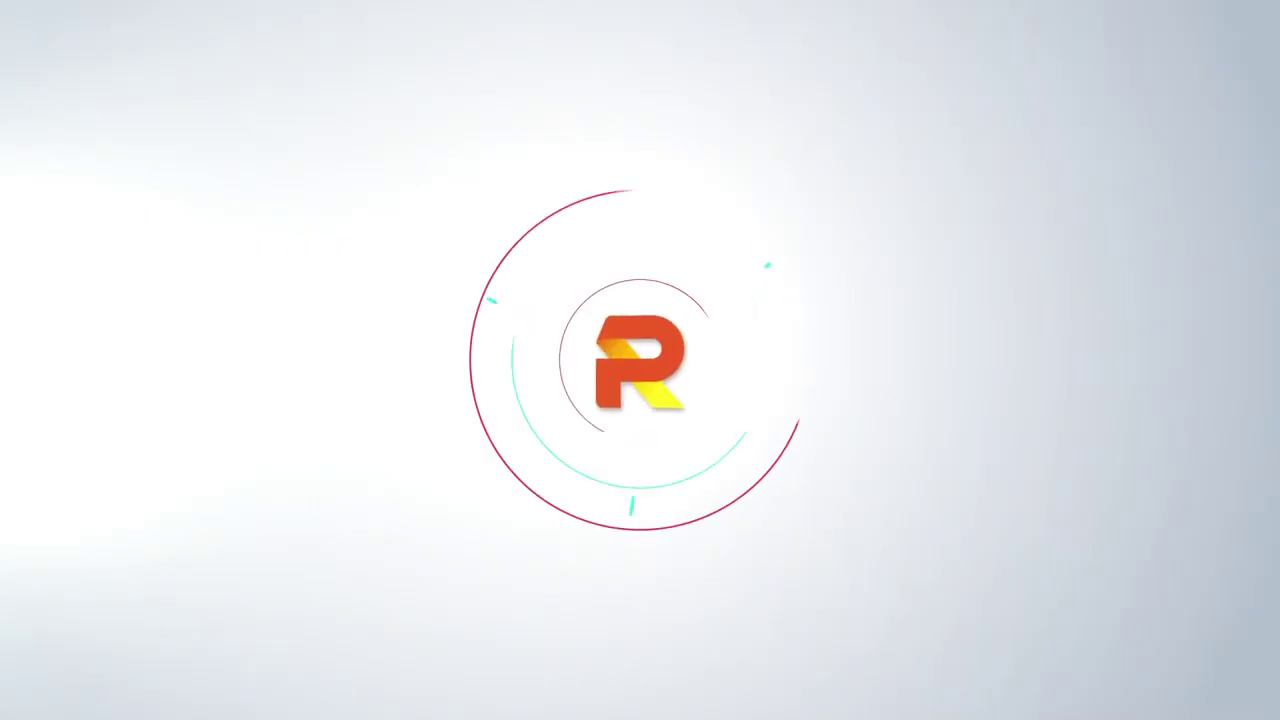